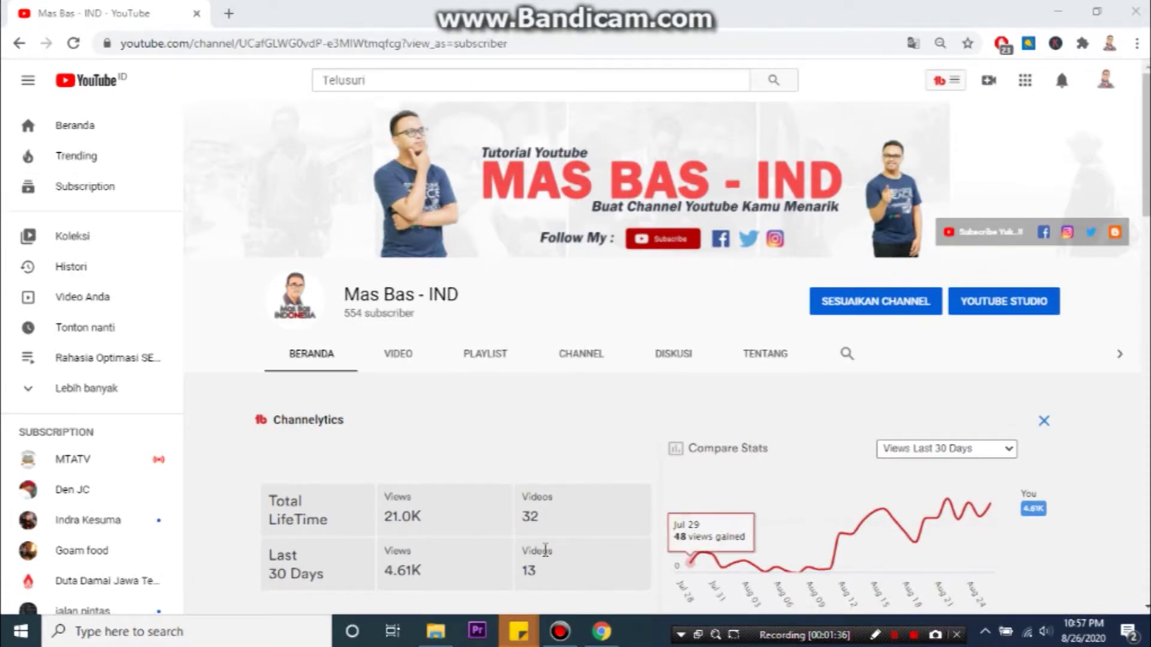
- Bring the File Explorer window showing the BAHAN materials folder to the front
key(super+Tab)
click(612, 174)
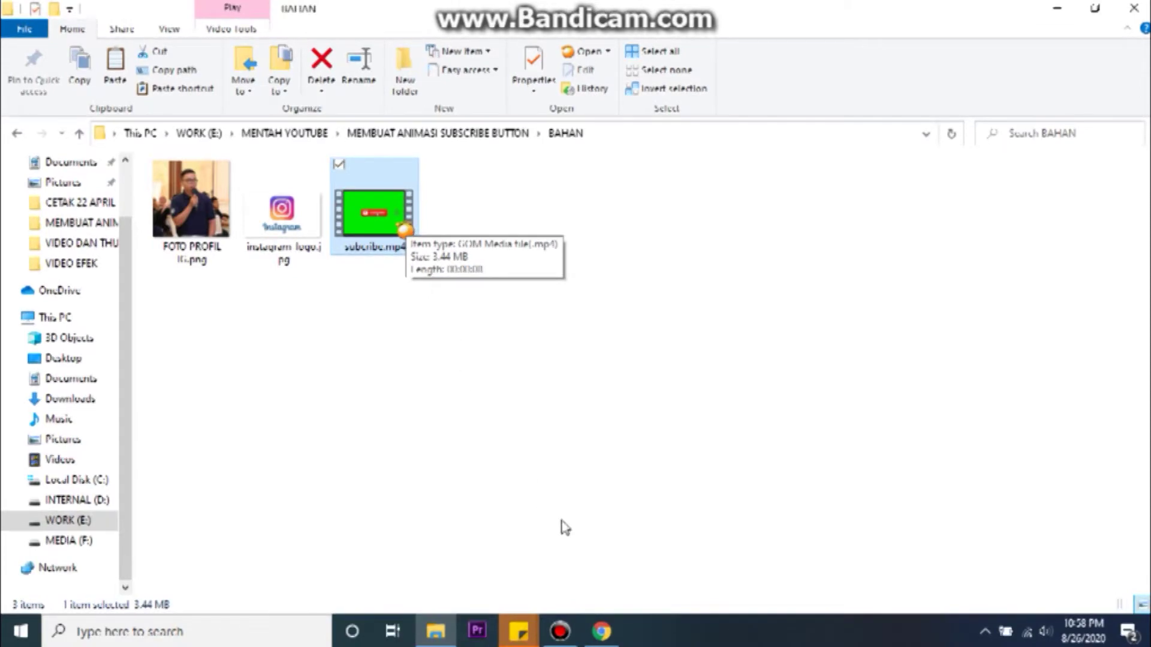
- Minimize Explorer and Chrome, then launch Photoshop CS6 from Adobe Master Collection CS6
click(1053, 11)
click(1055, 12)
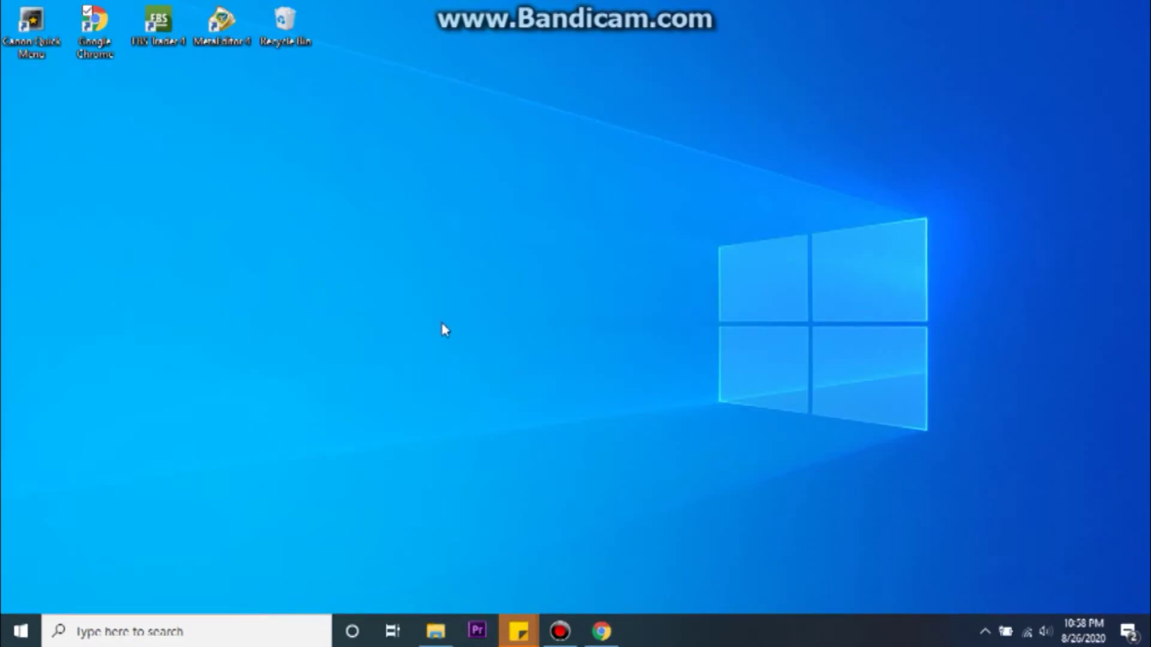
click(27, 630)
click(156, 265)
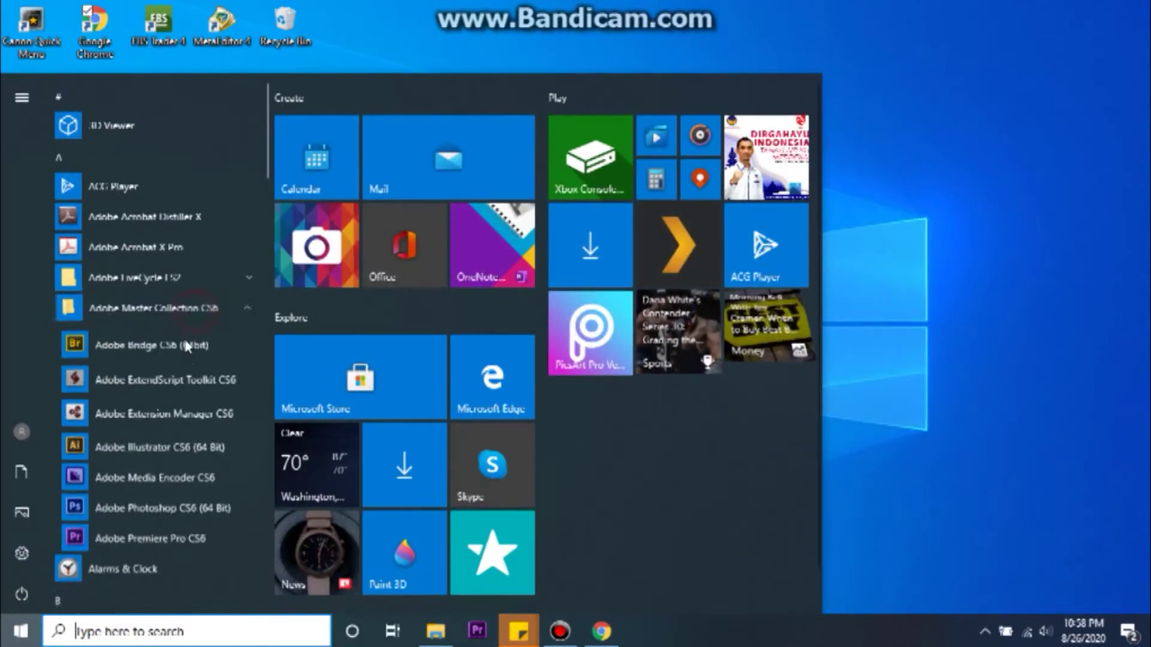
click(154, 431)
click(598, 268)
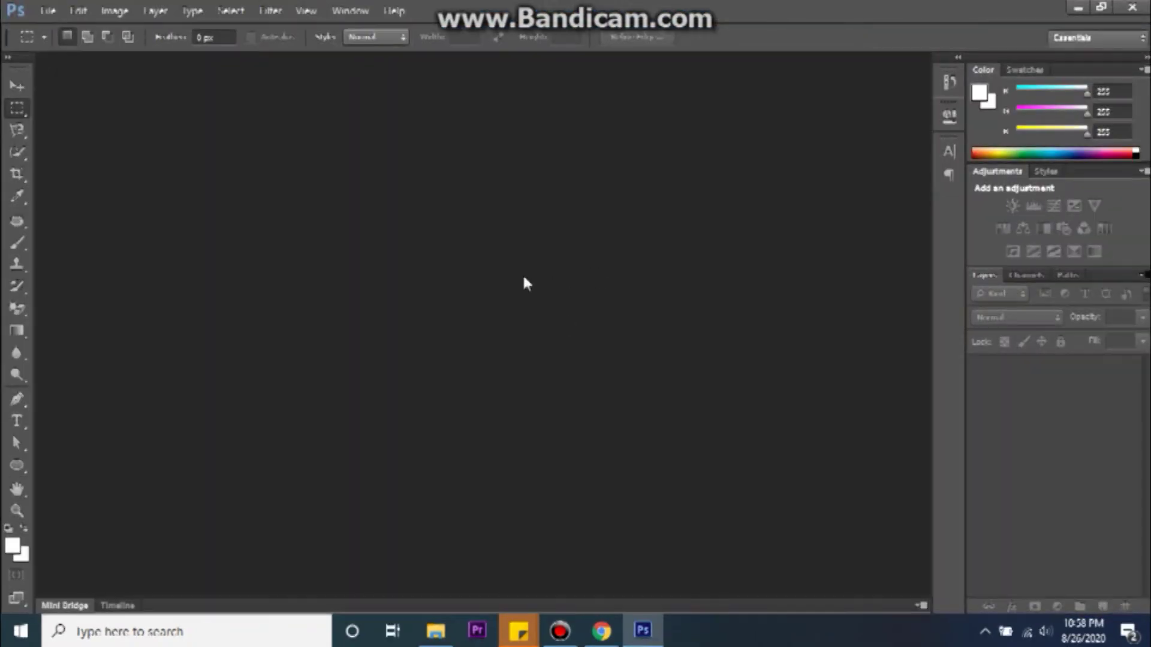
- Create a new 1920×1080 Photoshop document
click(47, 11)
click(53, 28)
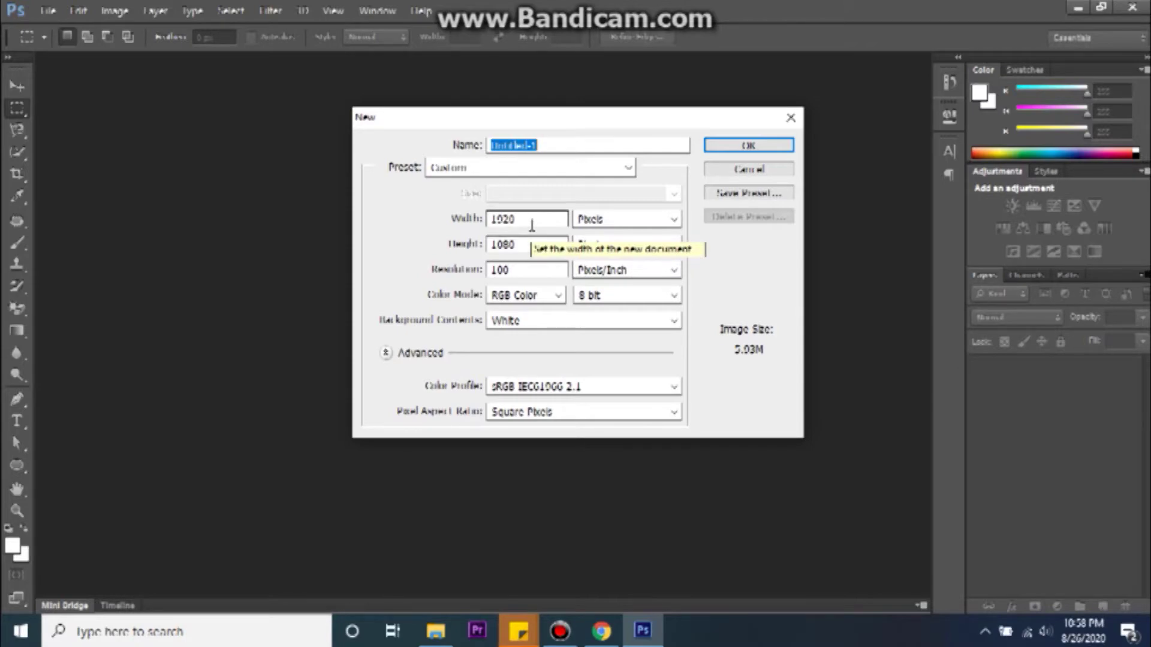
click(736, 154)
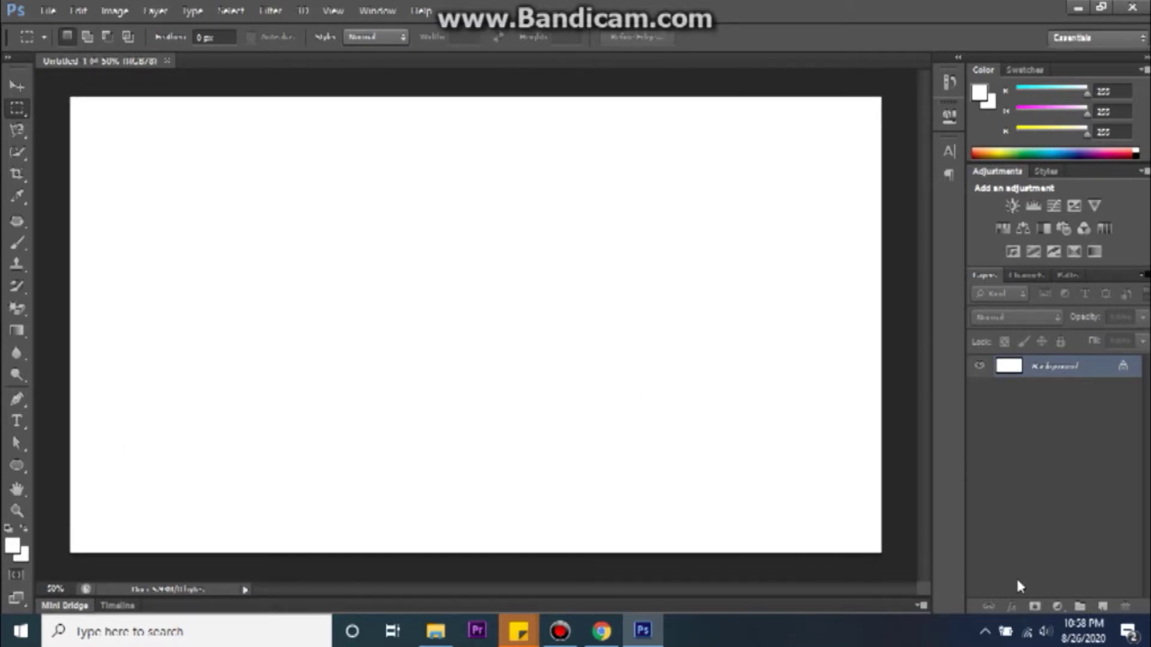
- Add a Solid Color fill layer in bright green #12ff00
click(1073, 607)
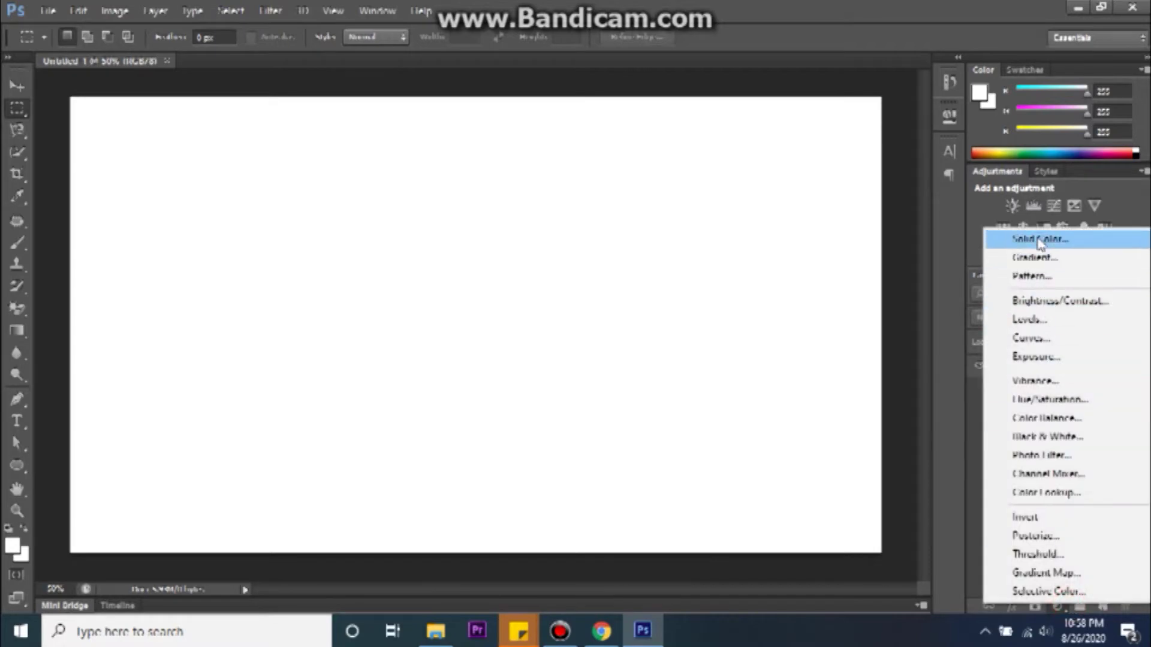
click(1028, 233)
click(819, 248)
click(796, 105)
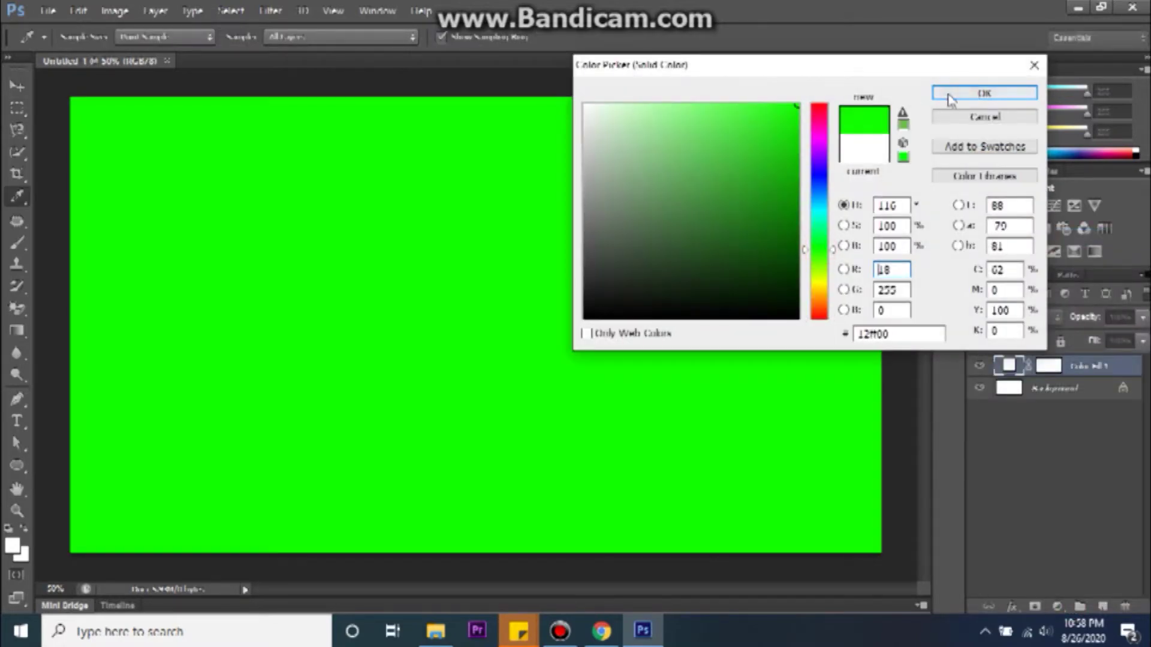
click(984, 93)
- Draw a white rounded rectangle bar across the lower part of the canvas
click(15, 465)
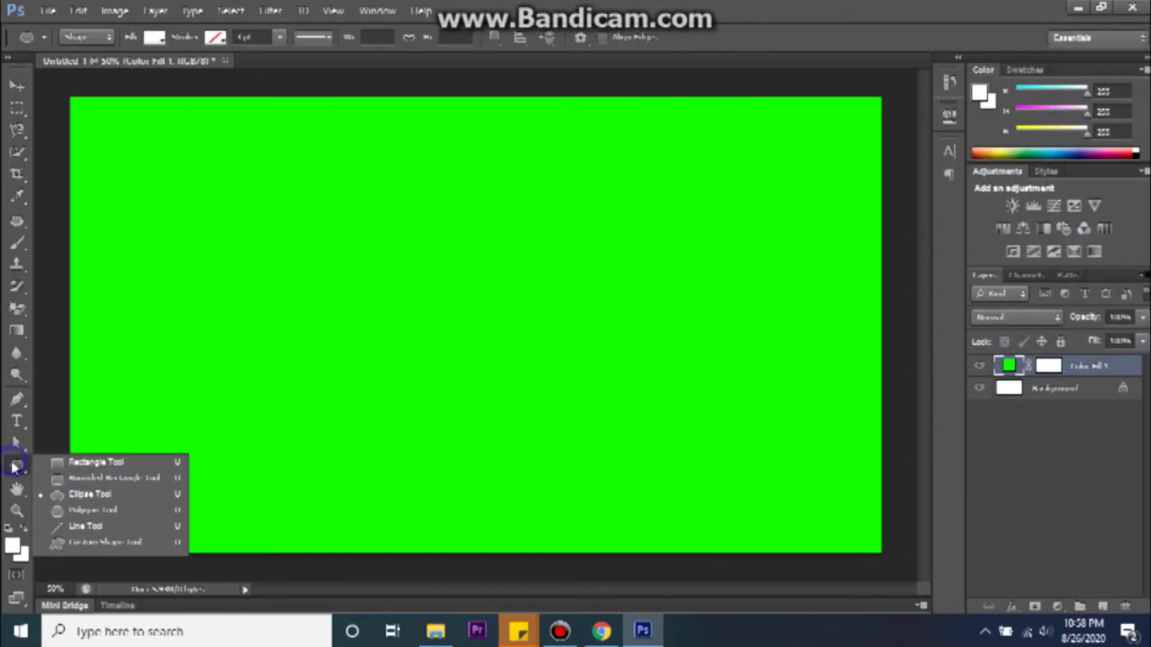
click(89, 469)
drag(145, 424, 806, 514)
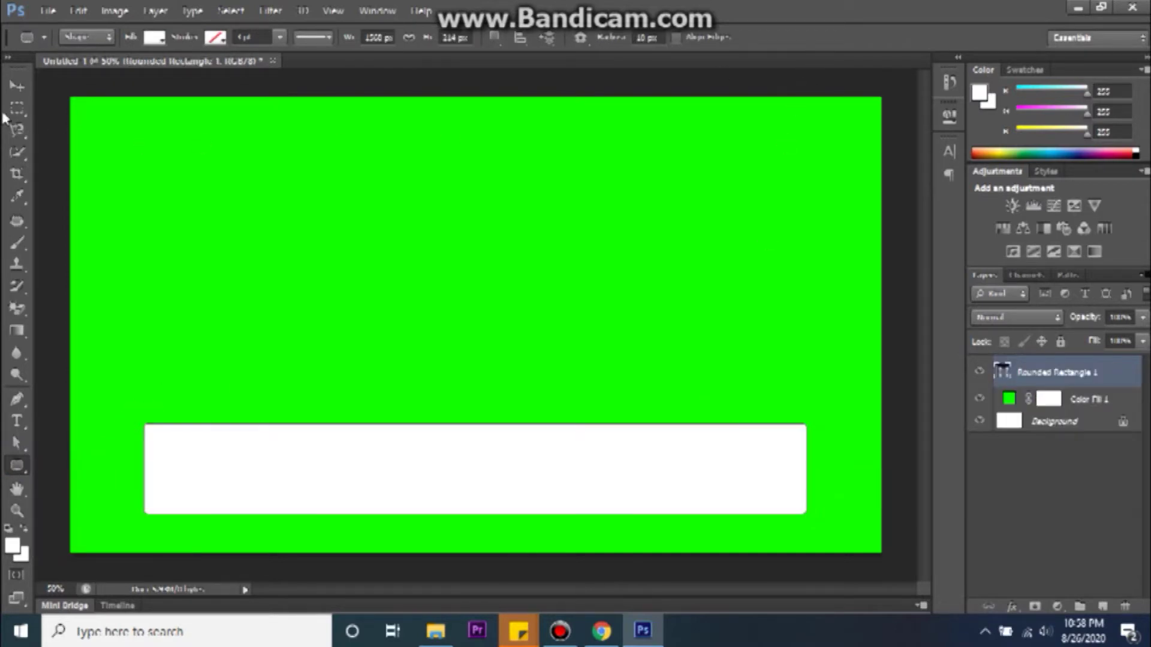
- Centre the white bar horizontally and narrow it to about 84% width
click(13, 88)
drag(377, 462, 379, 458)
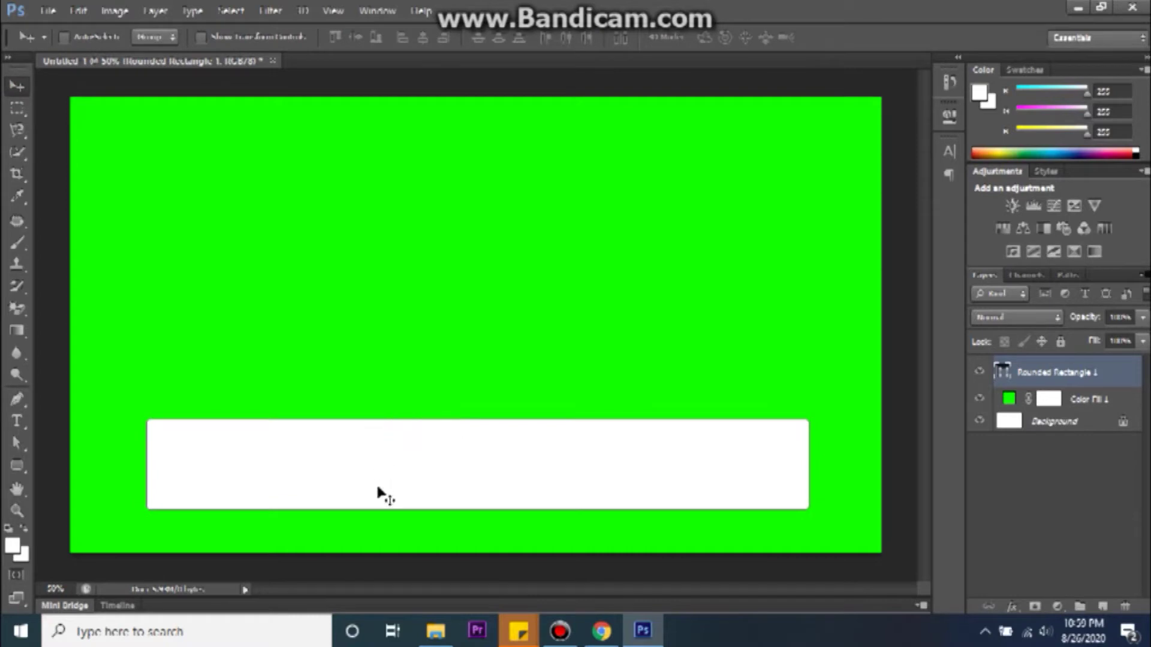
key(ctrl+a)
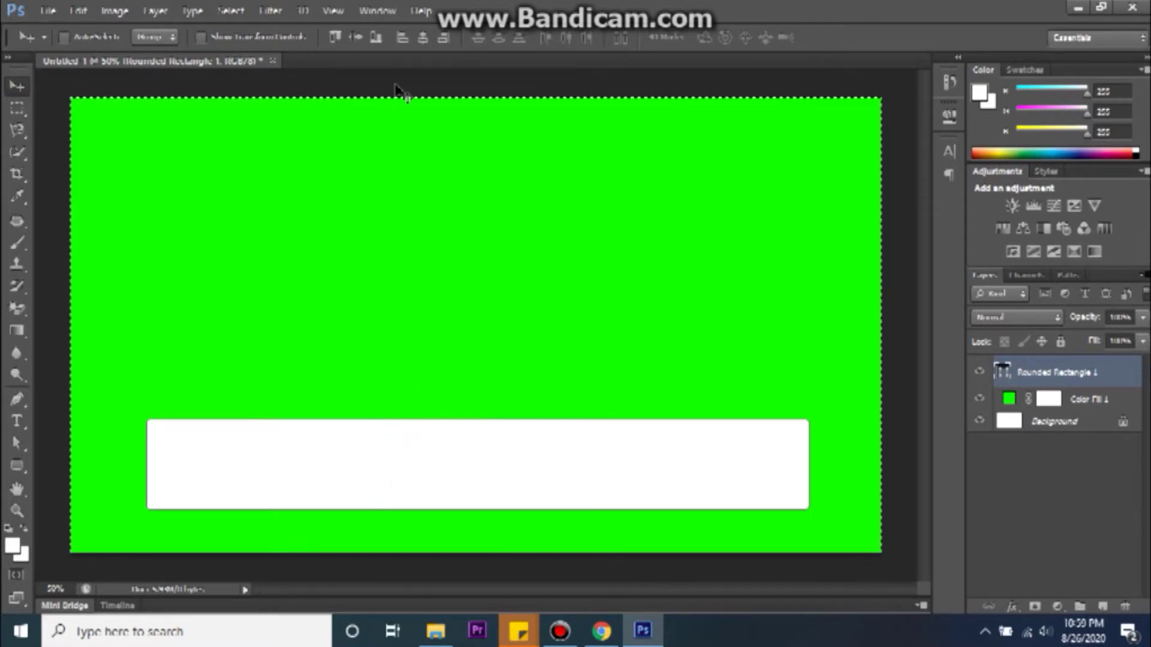
click(423, 39)
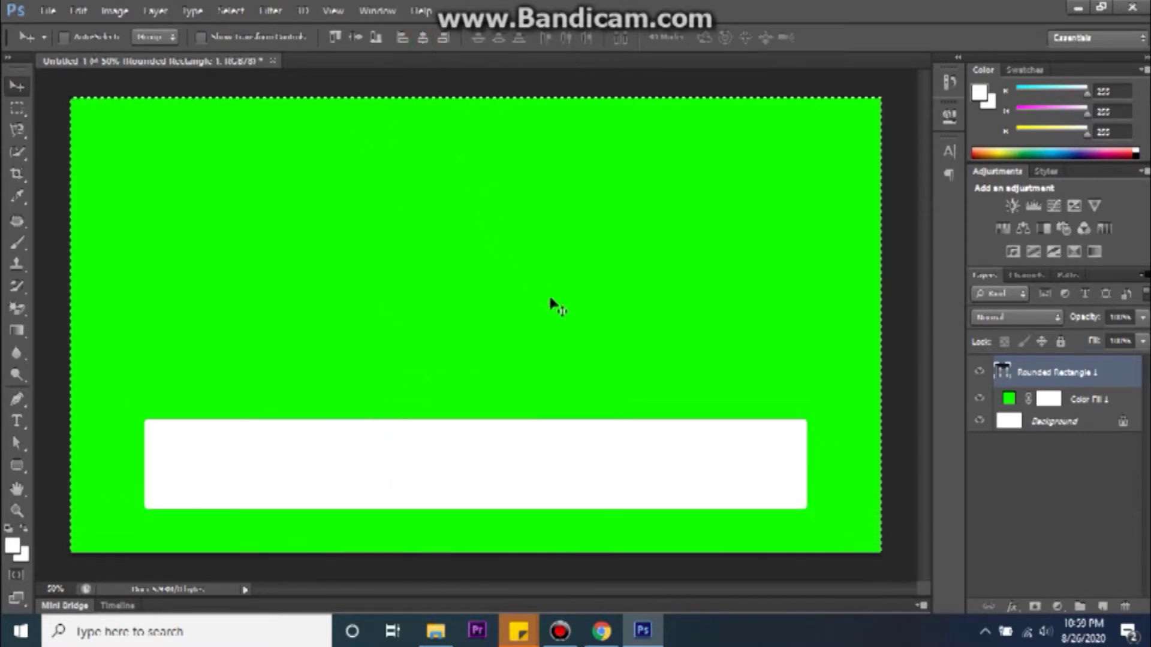
key(ctrl+d)
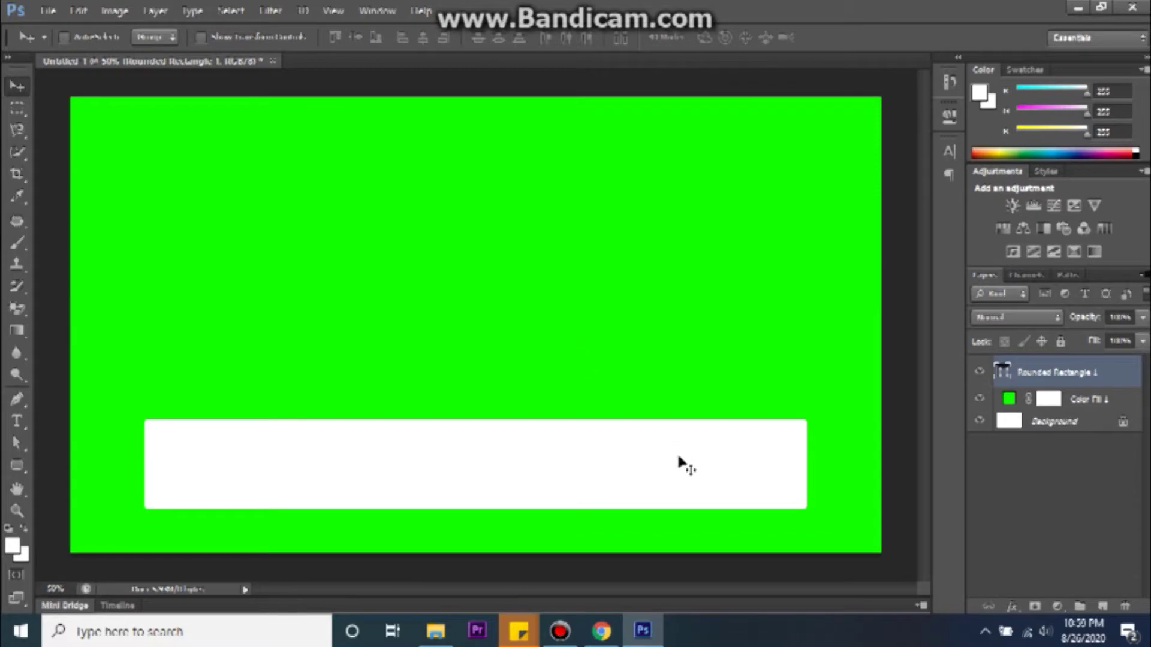
key(ctrl+t)
drag(808, 465, 736, 466)
click(852, 39)
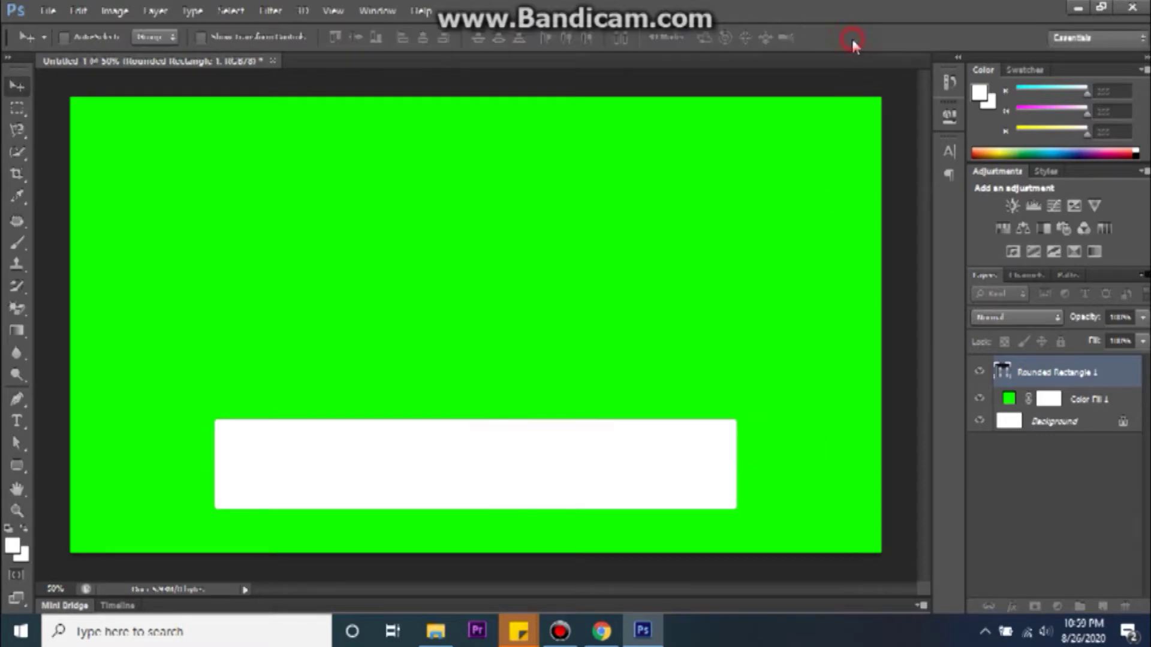
- Draw a circle and move and scale it onto the bar's left end
click(18, 468)
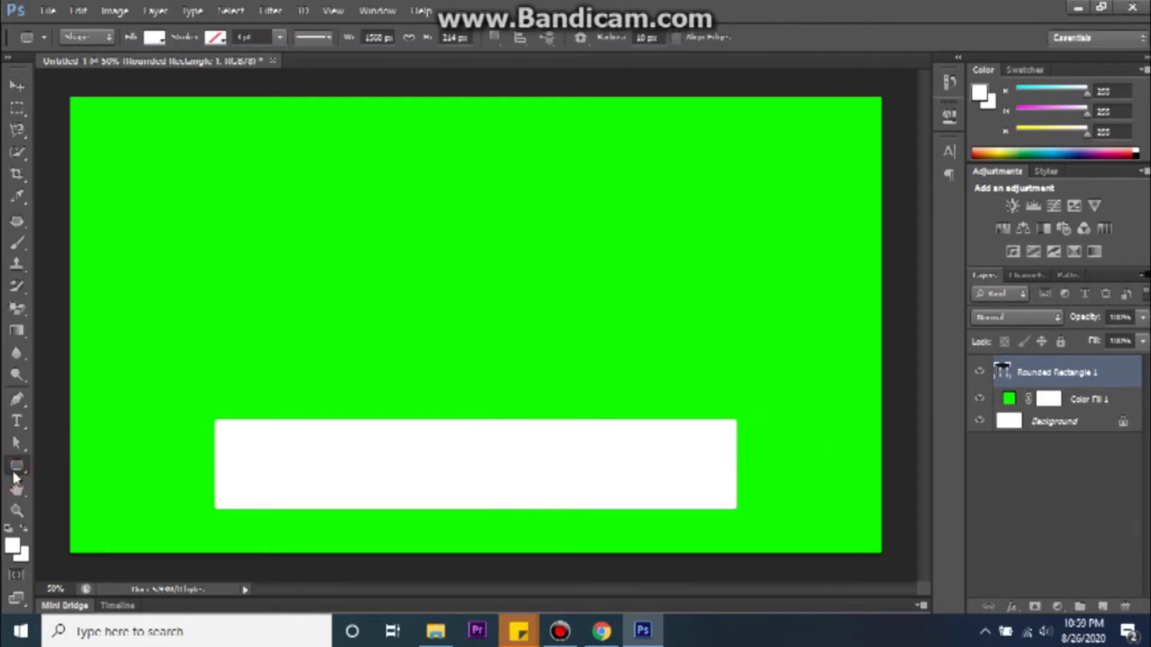
click(73, 494)
drag(287, 304, 378, 396)
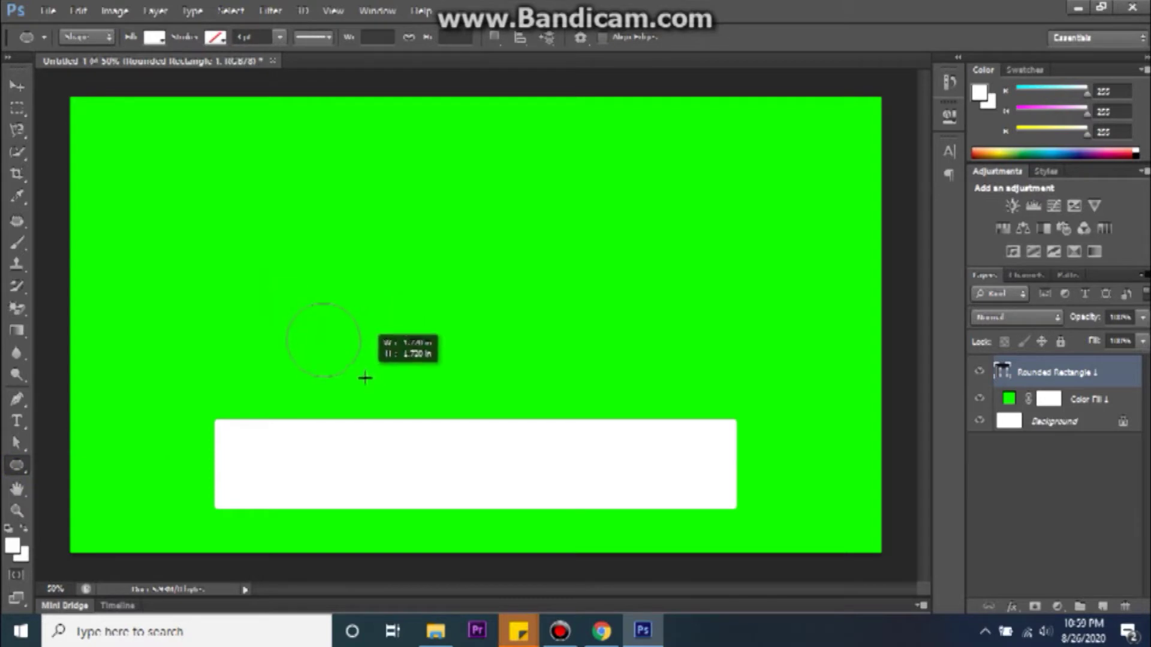
click(16, 86)
drag(348, 337, 305, 451)
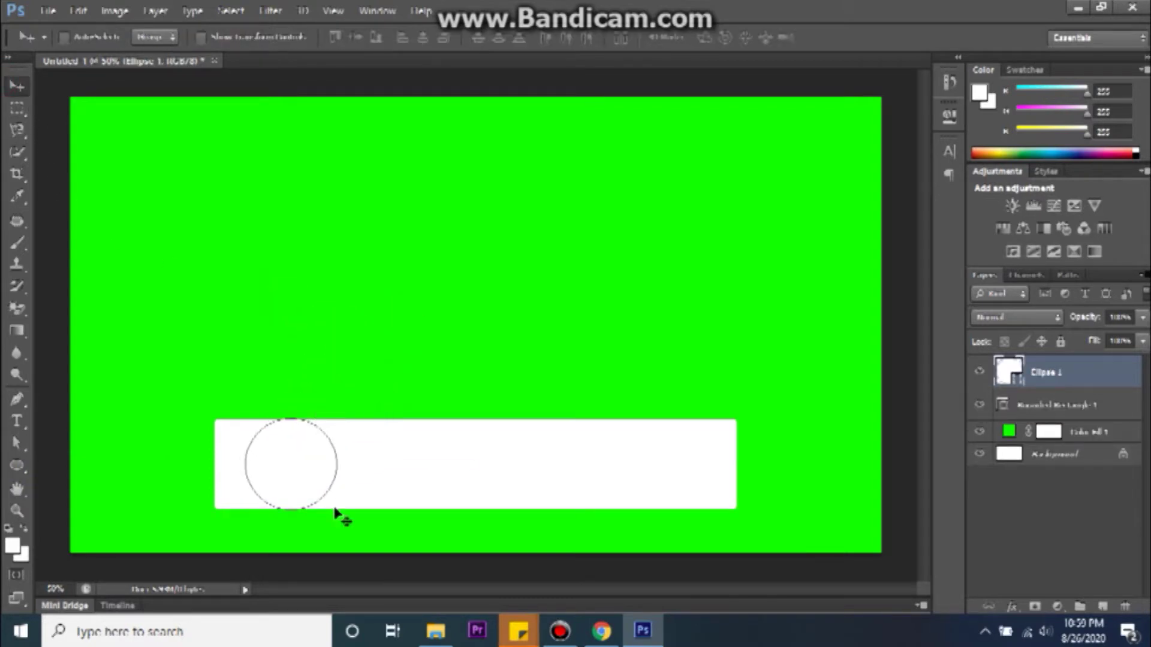
key(ctrl+t)
drag(343, 511, 339, 507)
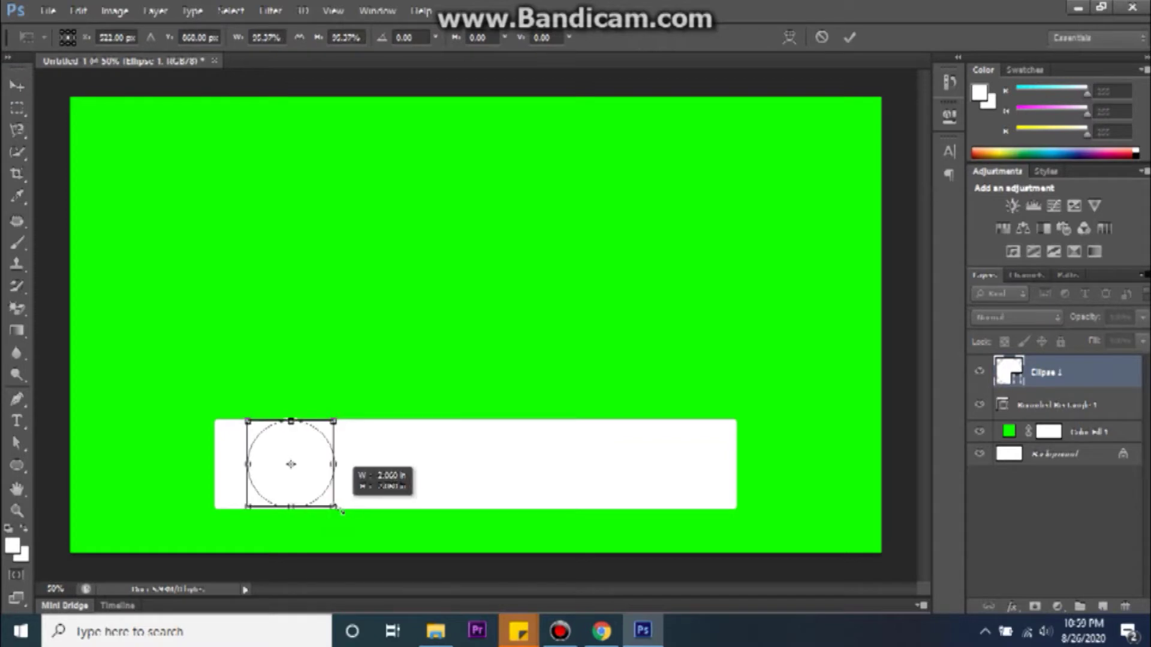
click(850, 37)
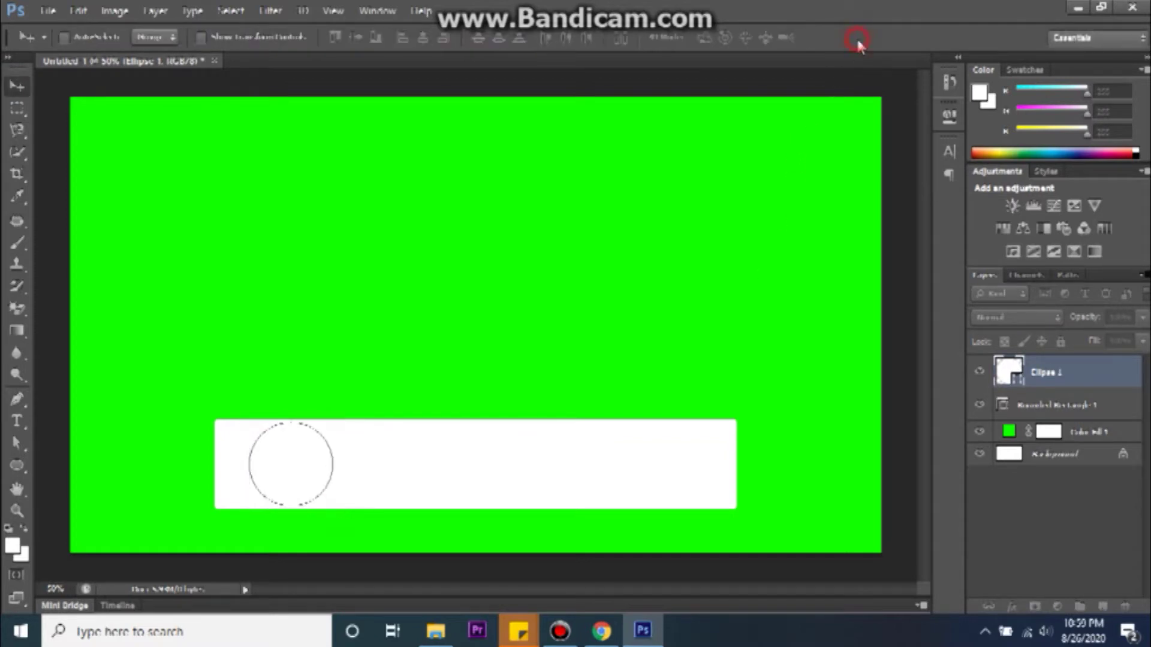
- Give the circle a thick red outline
click(17, 466)
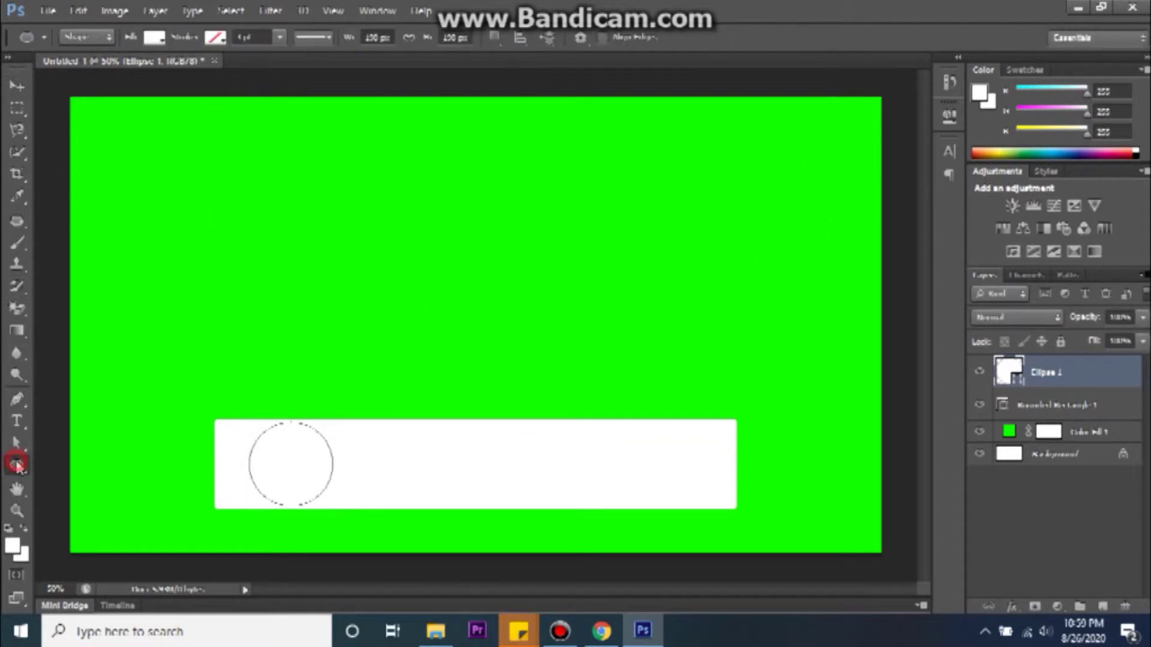
click(213, 39)
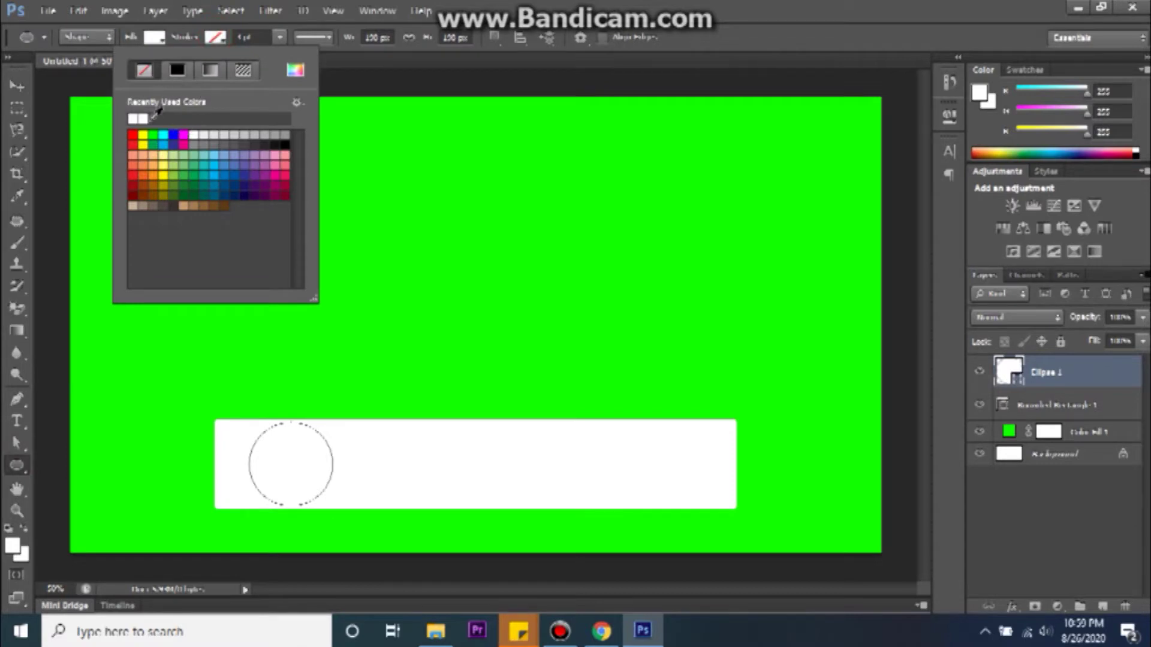
click(133, 134)
click(221, 39)
click(221, 40)
click(258, 29)
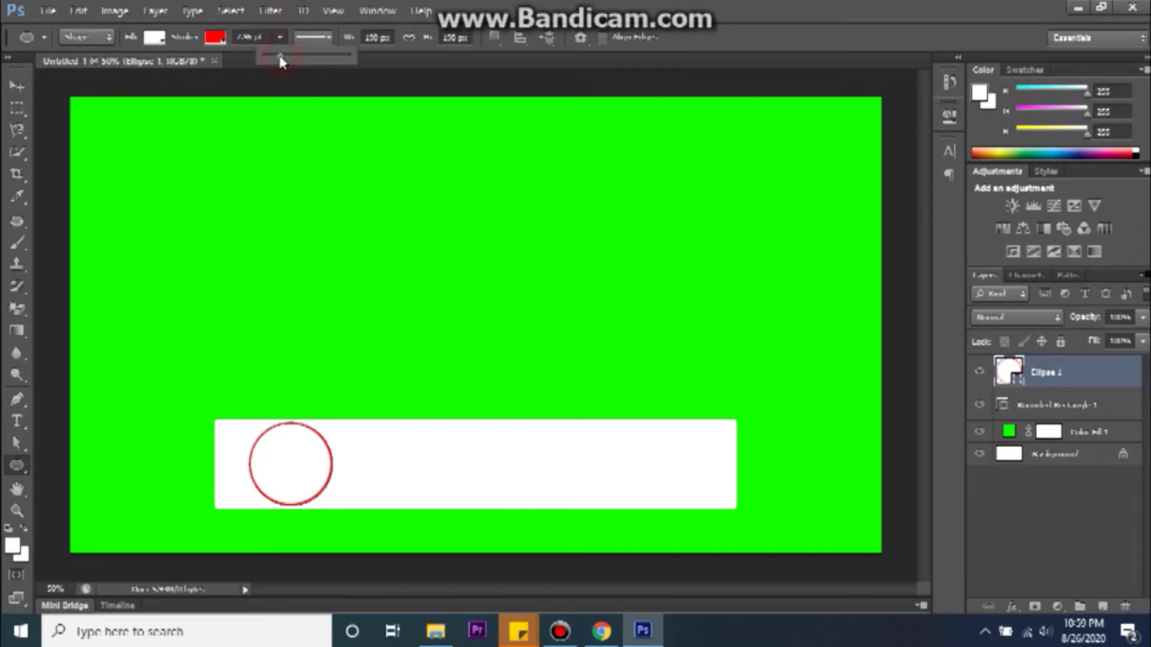
drag(278, 56, 287, 56)
click(496, 196)
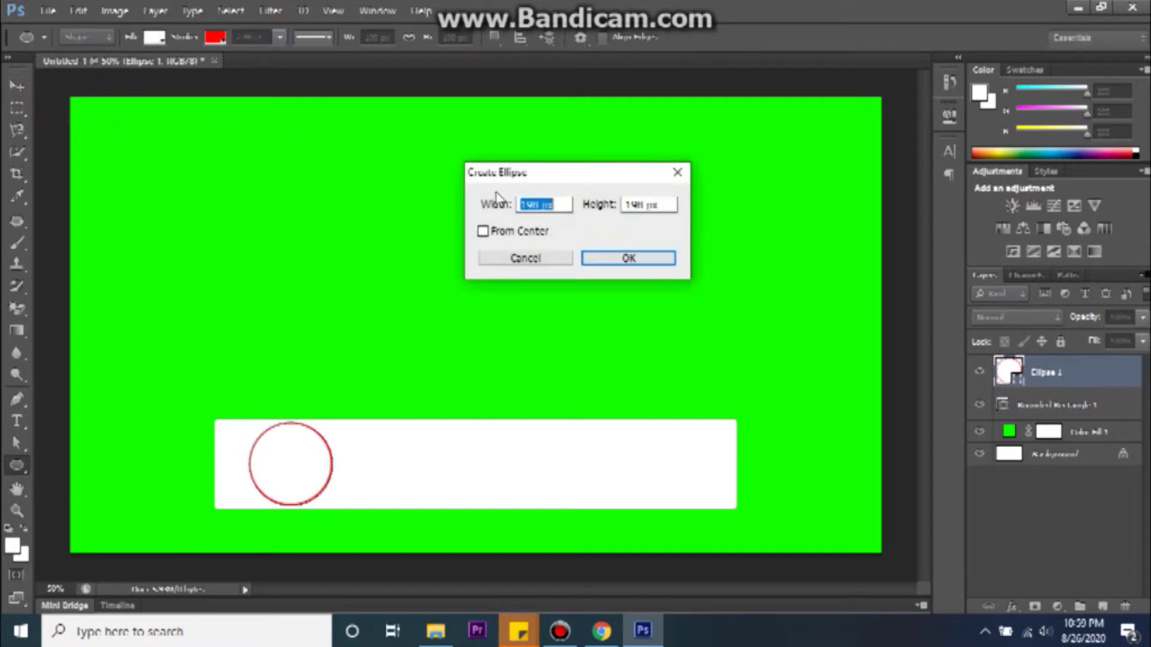
key(Escape)
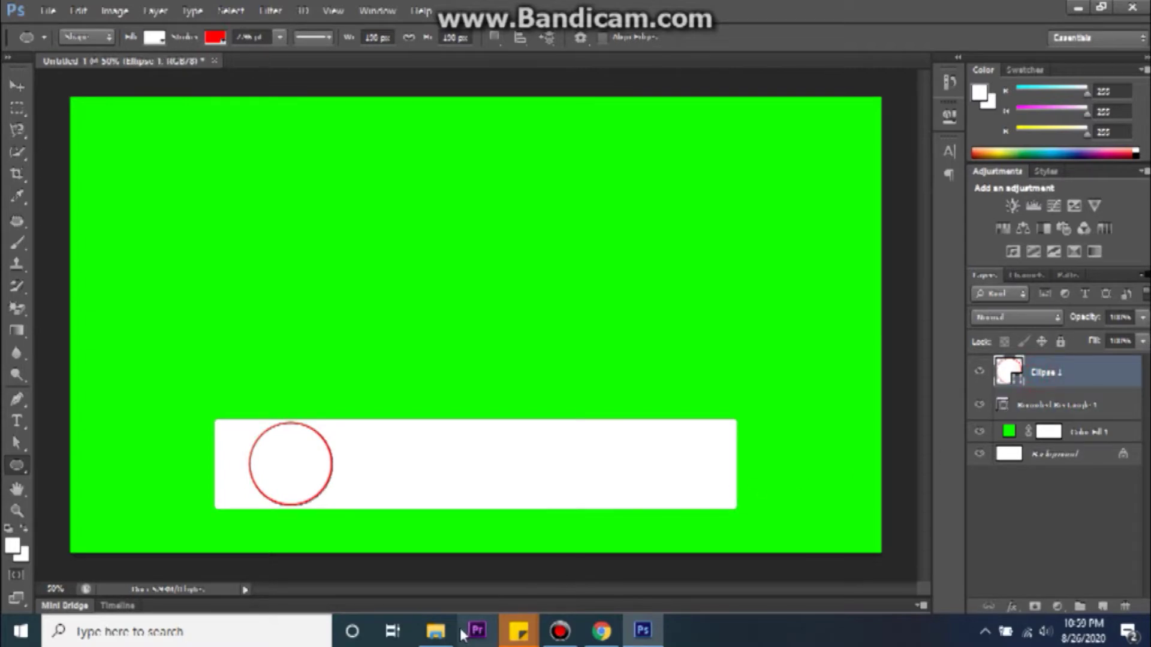
- Place FOTO PROFIL IG.png onto the canvas and shrink it over the bar's left end
click(441, 632)
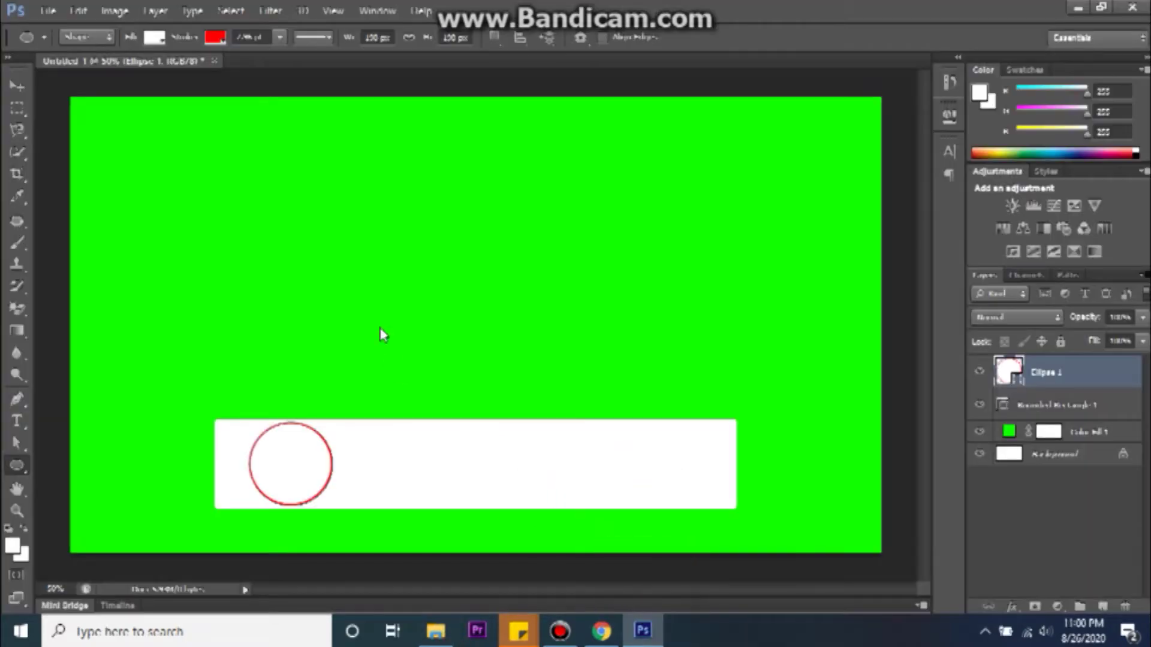
drag(602, 511, 380, 329)
drag(495, 321, 476, 408)
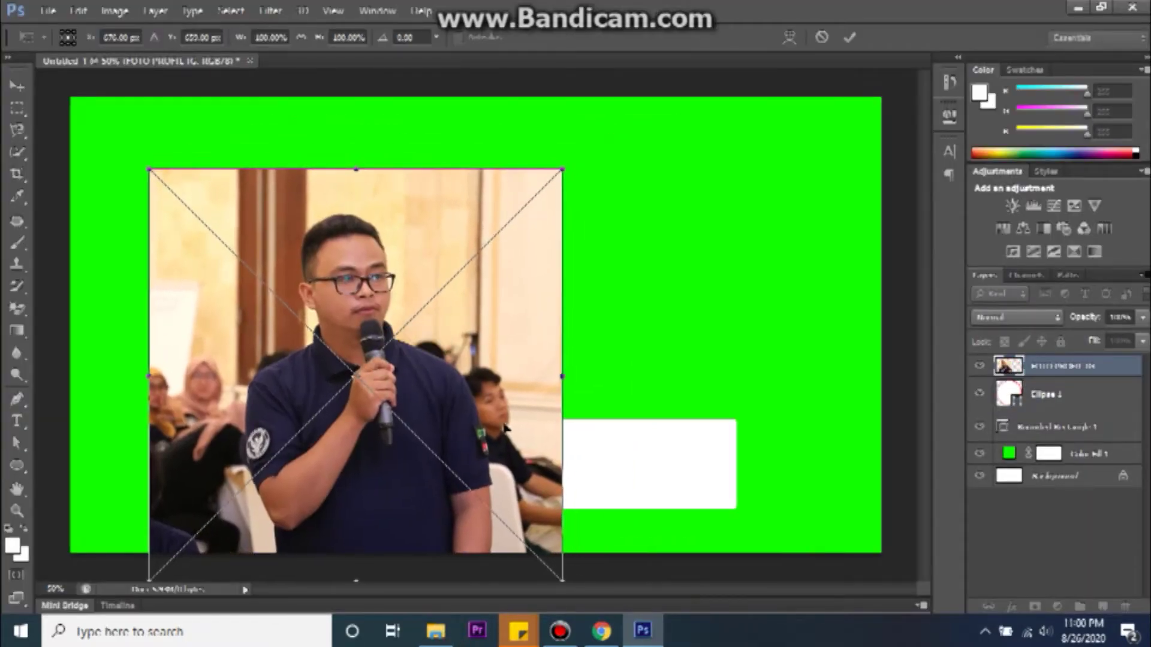
mouse_move(562, 578)
mouse_down()
mouse_move(436, 458)
mouse_move(383, 515)
mouse_move(355, 526)
mouse_up()
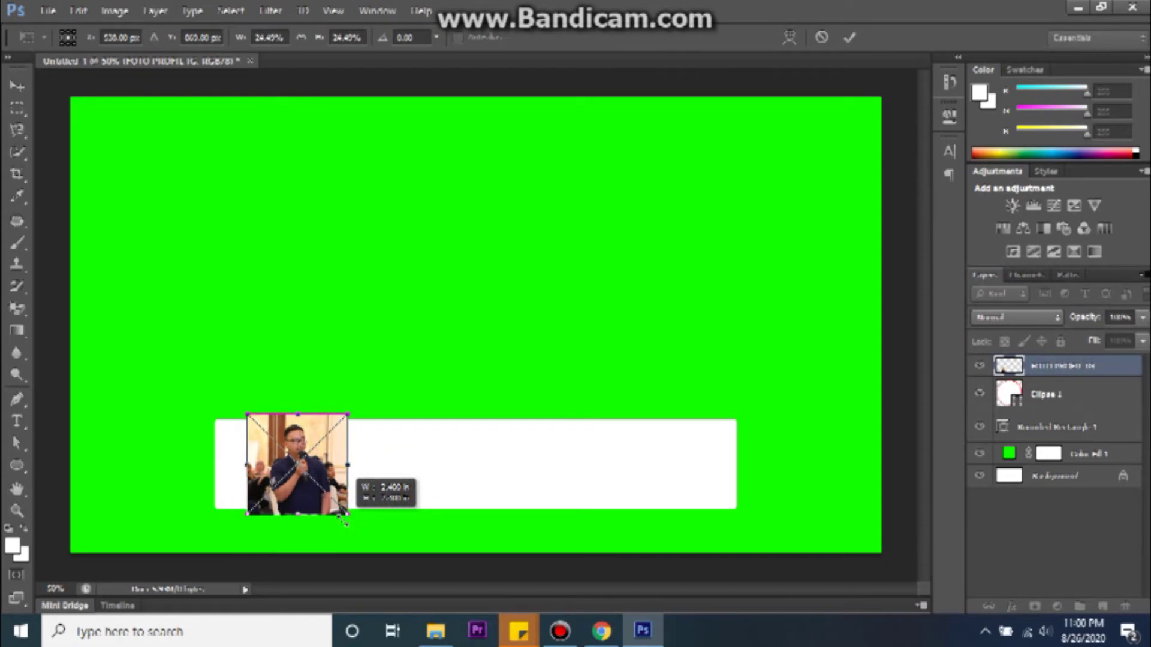
drag(355, 527, 349, 516)
click(850, 38)
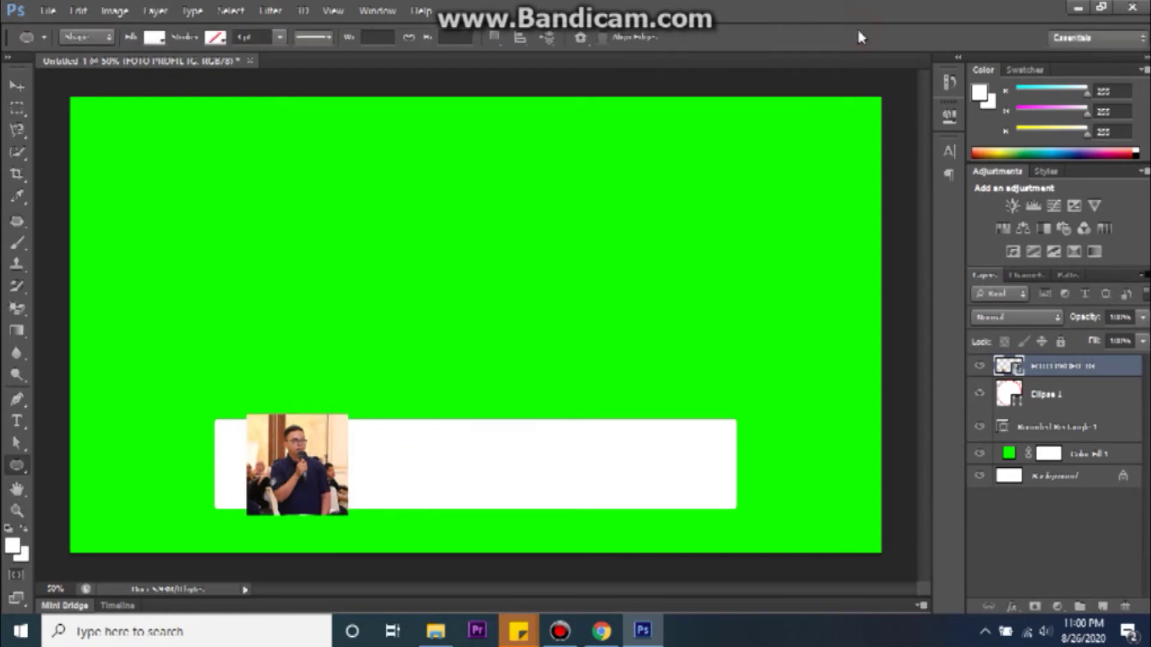
- Clip the photo into the circle with a clipping mask and centre it inside
right_click(1071, 374)
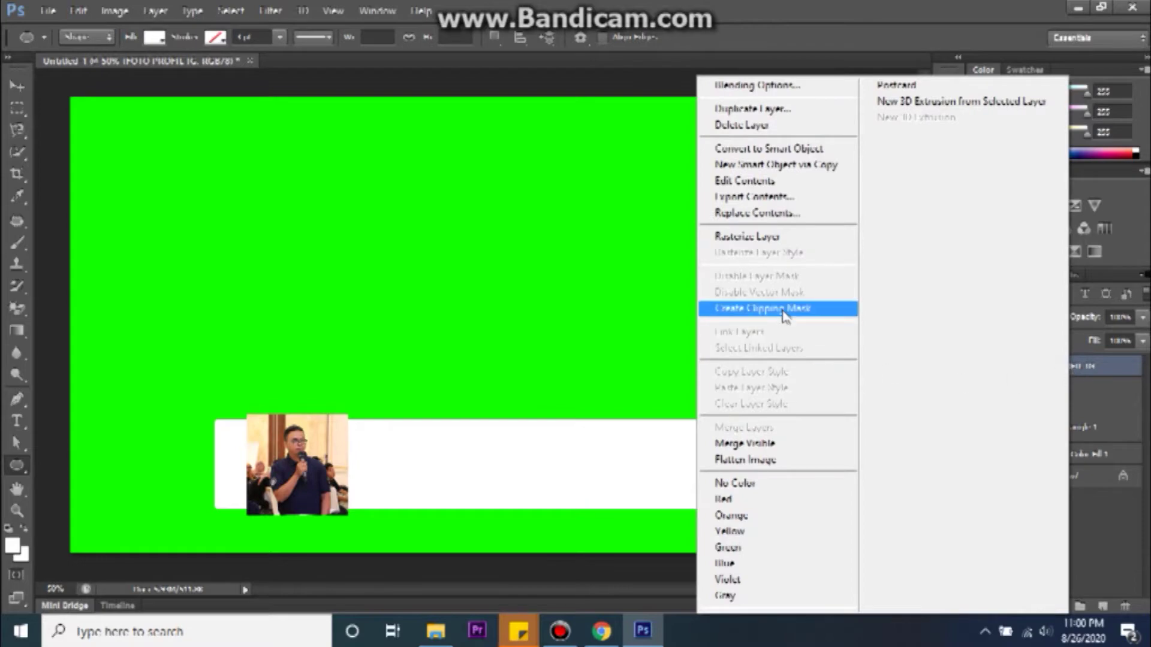
click(785, 316)
key(v)
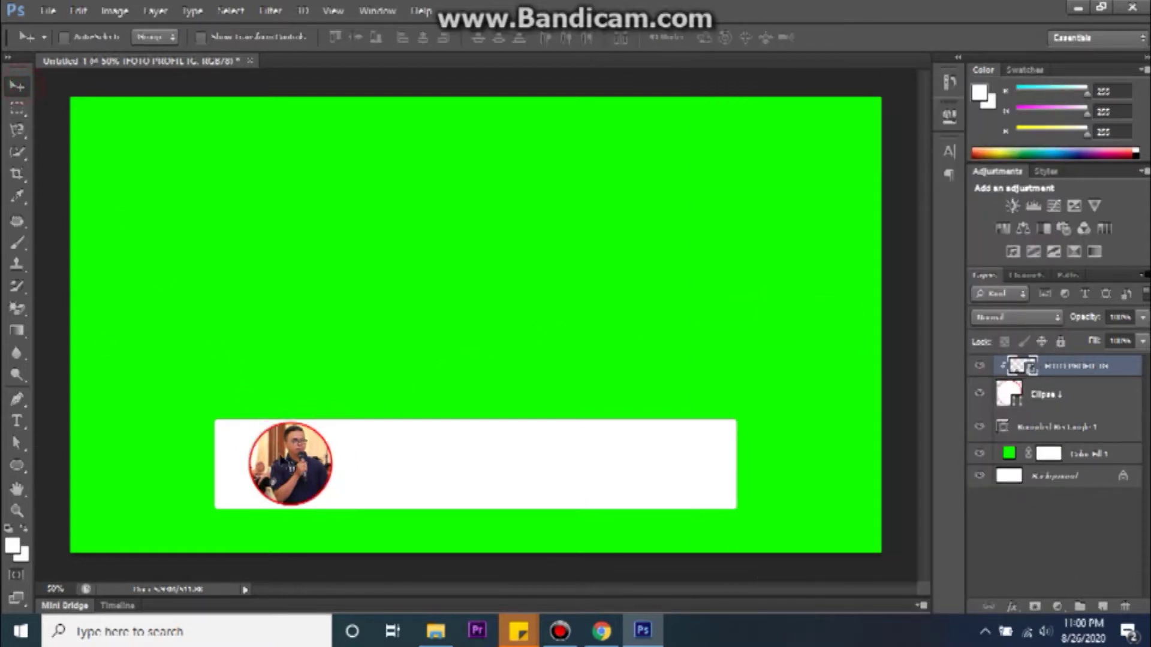
drag(310, 493, 299, 492)
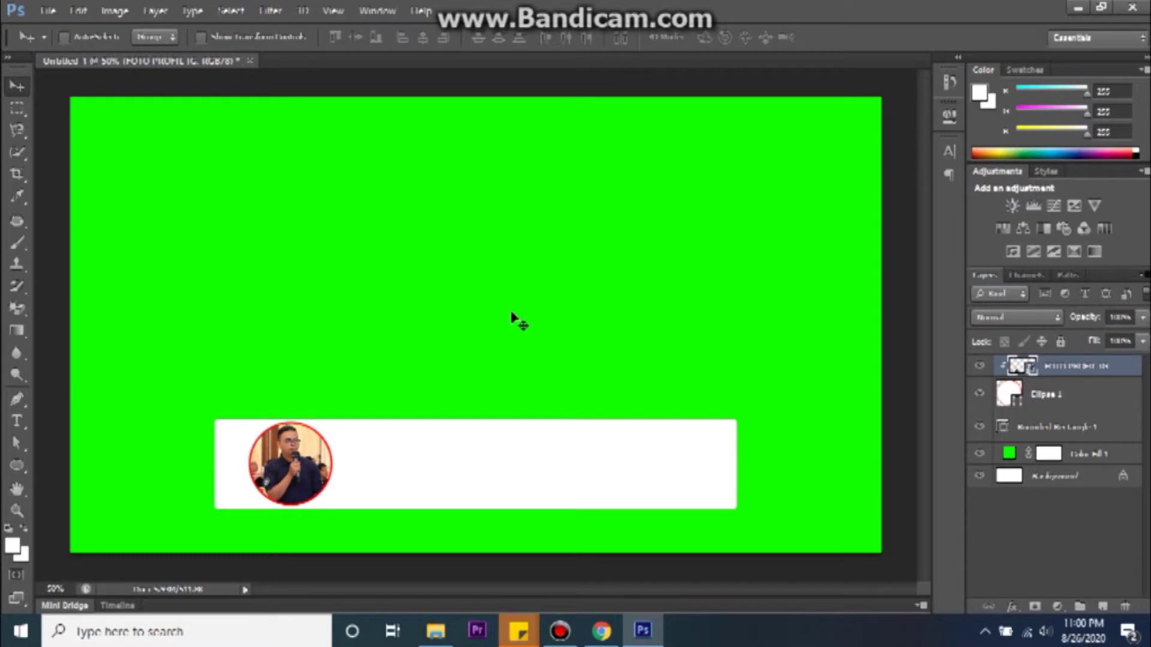
- Save the design as a PNG in the BAHAN folder with default PNG options
click(48, 11)
click(108, 211)
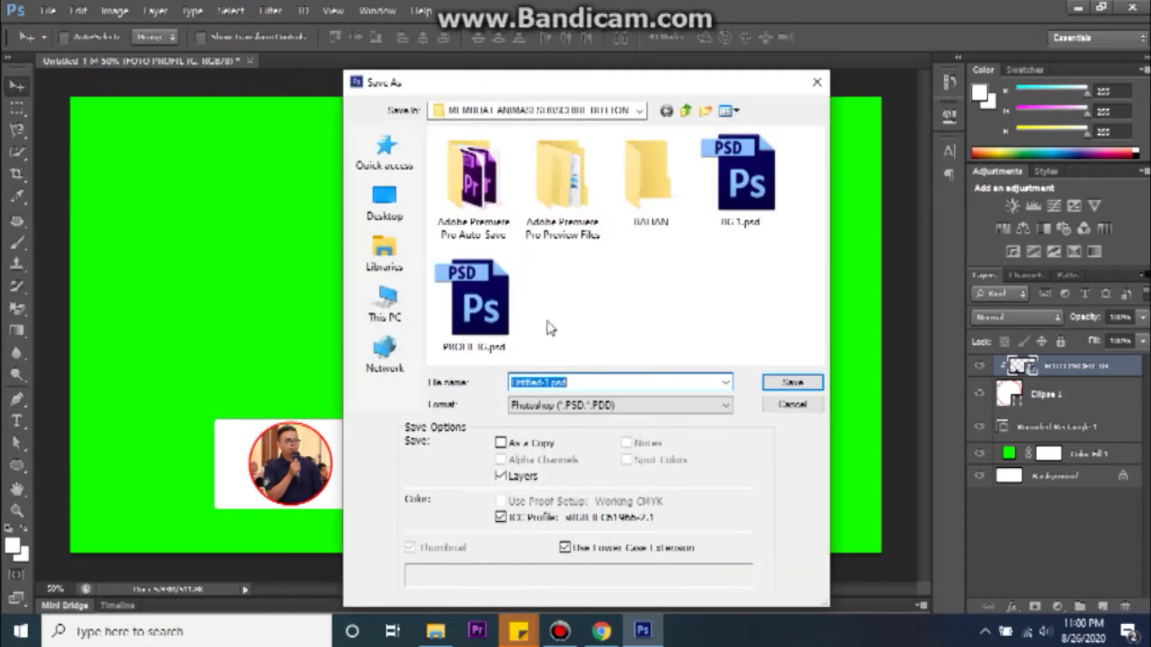
double_click(651, 177)
click(606, 405)
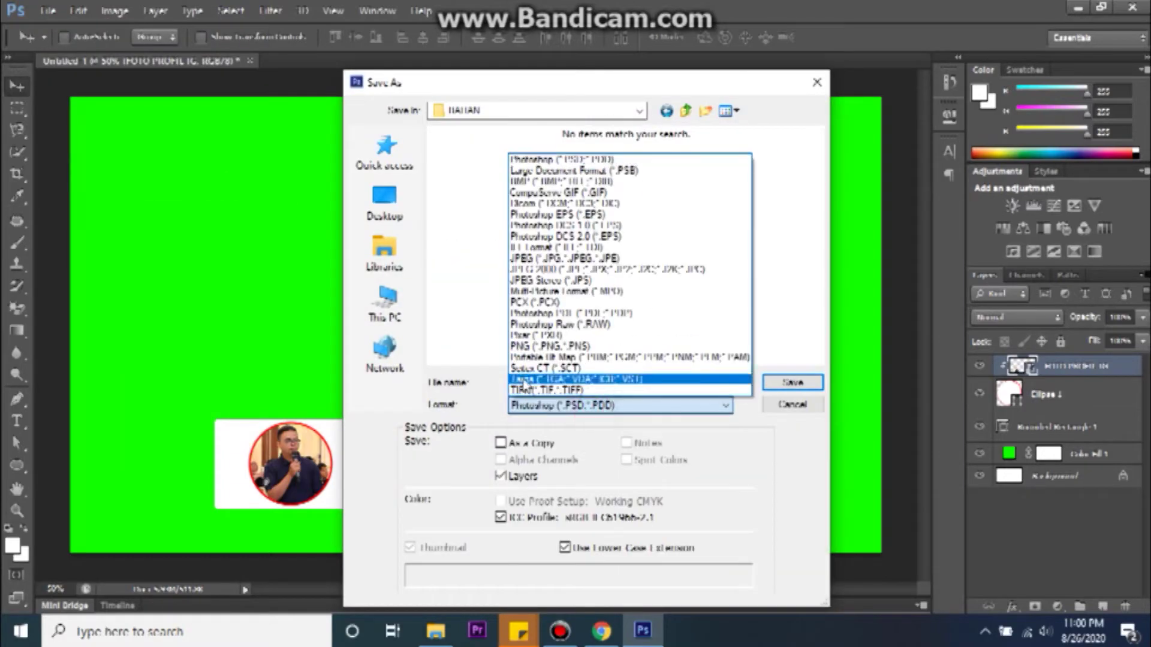
click(530, 346)
double_click(579, 382)
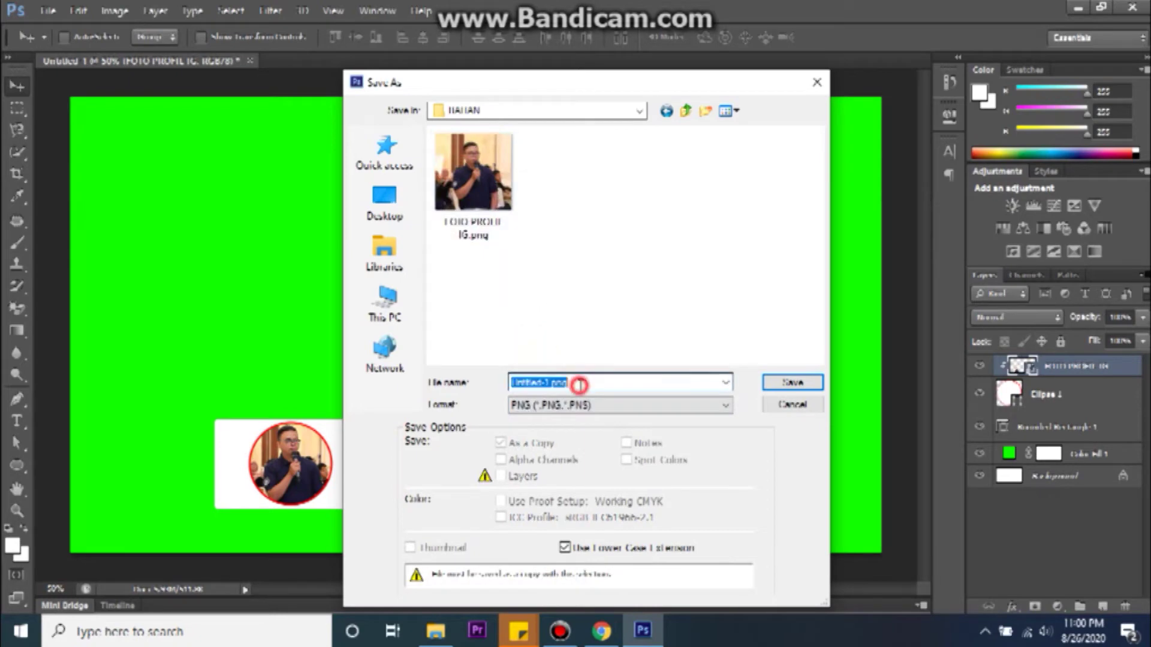
text(h)
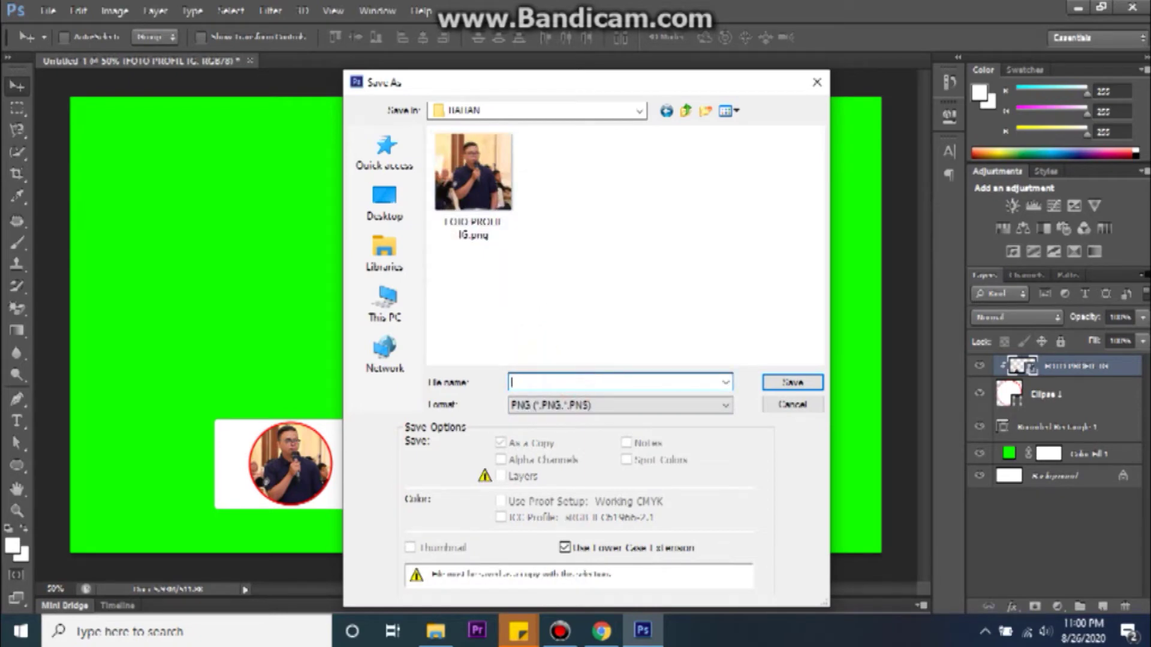
key(Return)
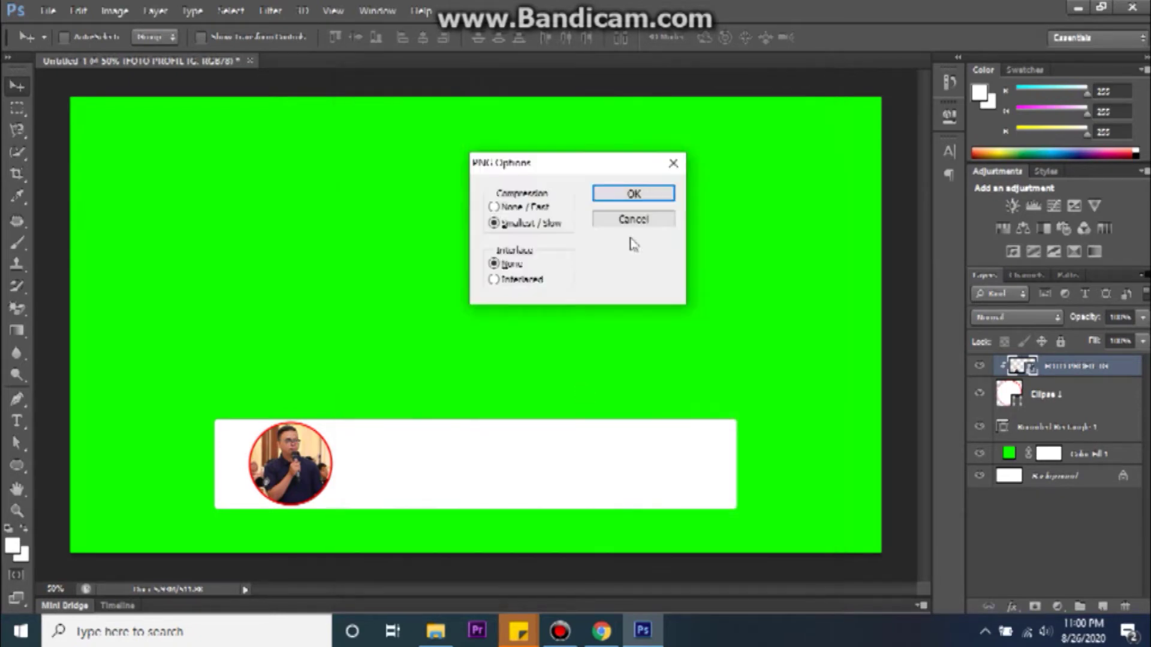
click(634, 193)
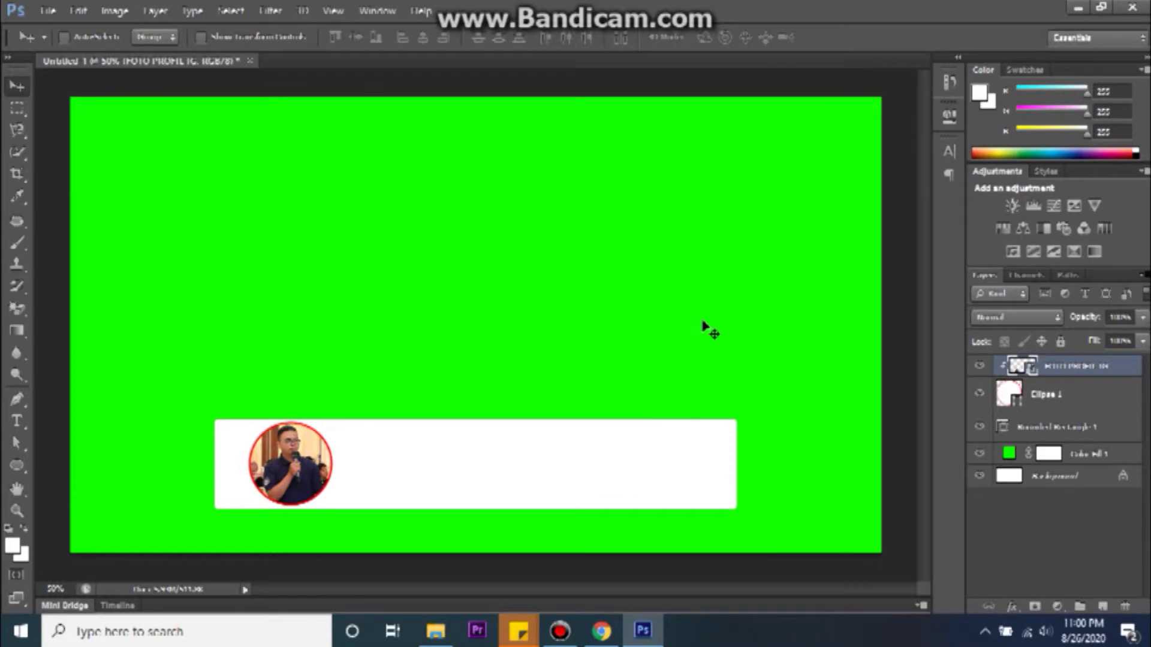
- Close Photoshop without saving changes and start Premiere Pro
click(1135, 8)
click(544, 262)
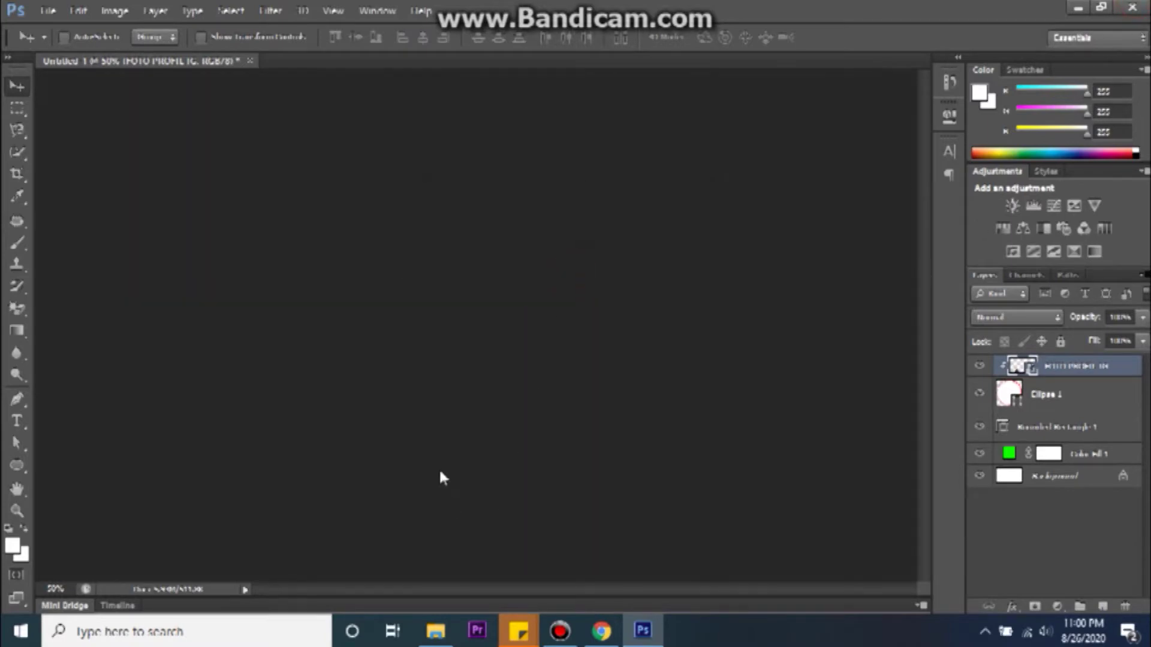
click(1057, 7)
click(478, 630)
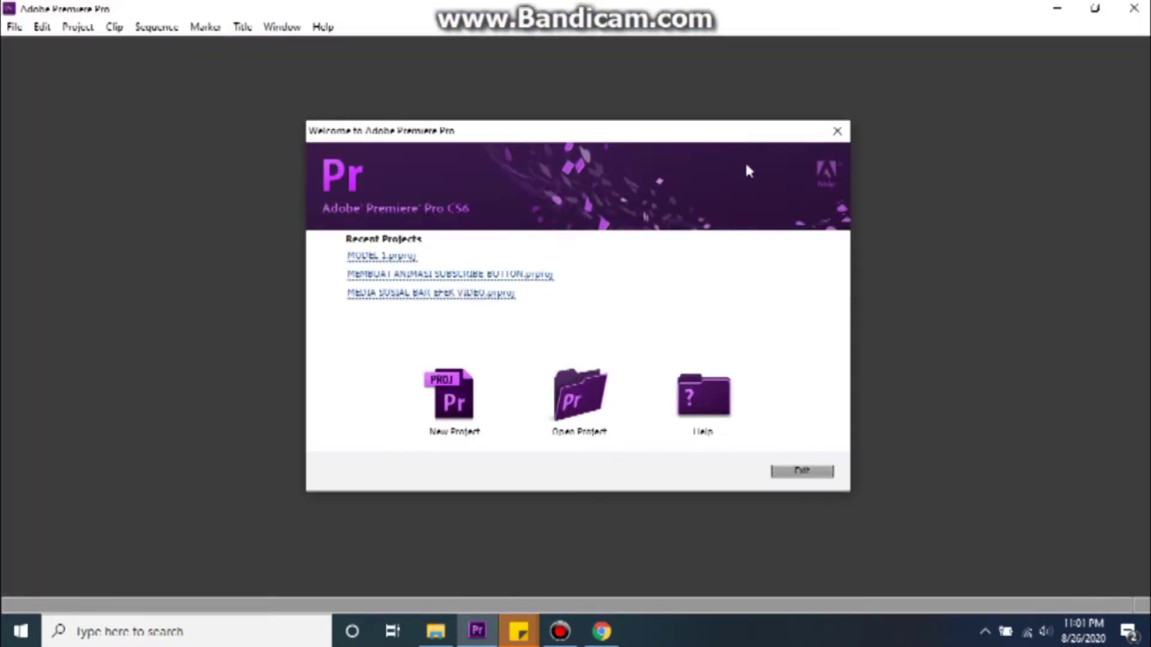
- Create the MODEL 1 project, overwriting the old one, with a sequence named MODEL 1
click(839, 133)
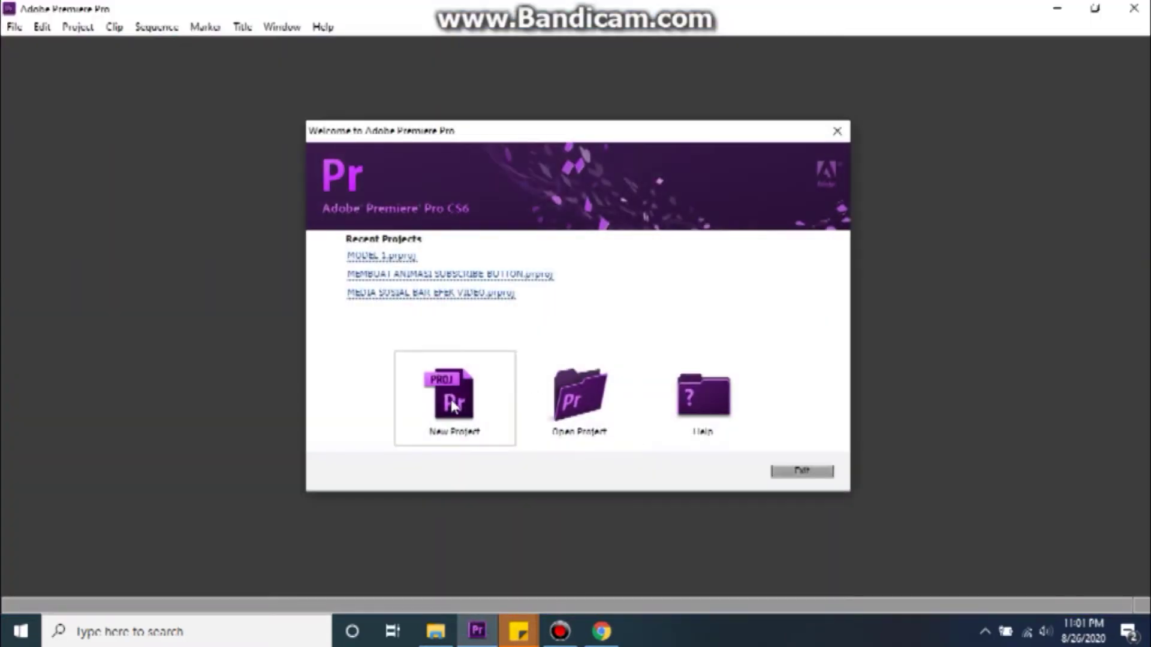
click(455, 398)
click(520, 473)
double_click(521, 474)
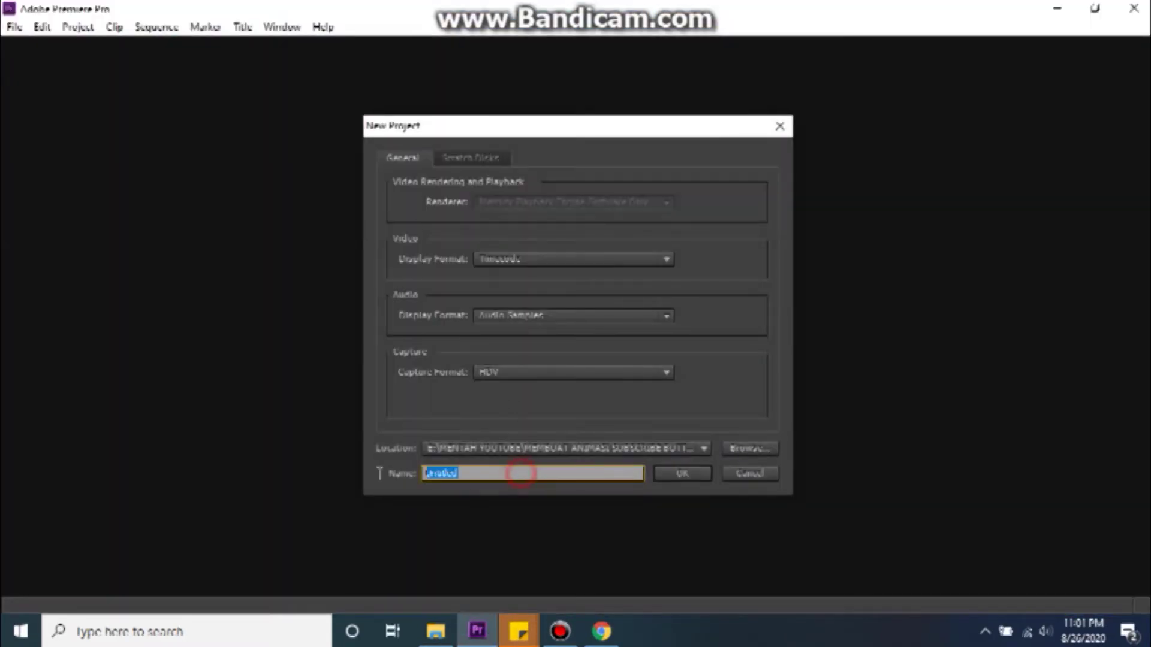
text(MODEL 1)
click(502, 372)
click(561, 382)
click(667, 473)
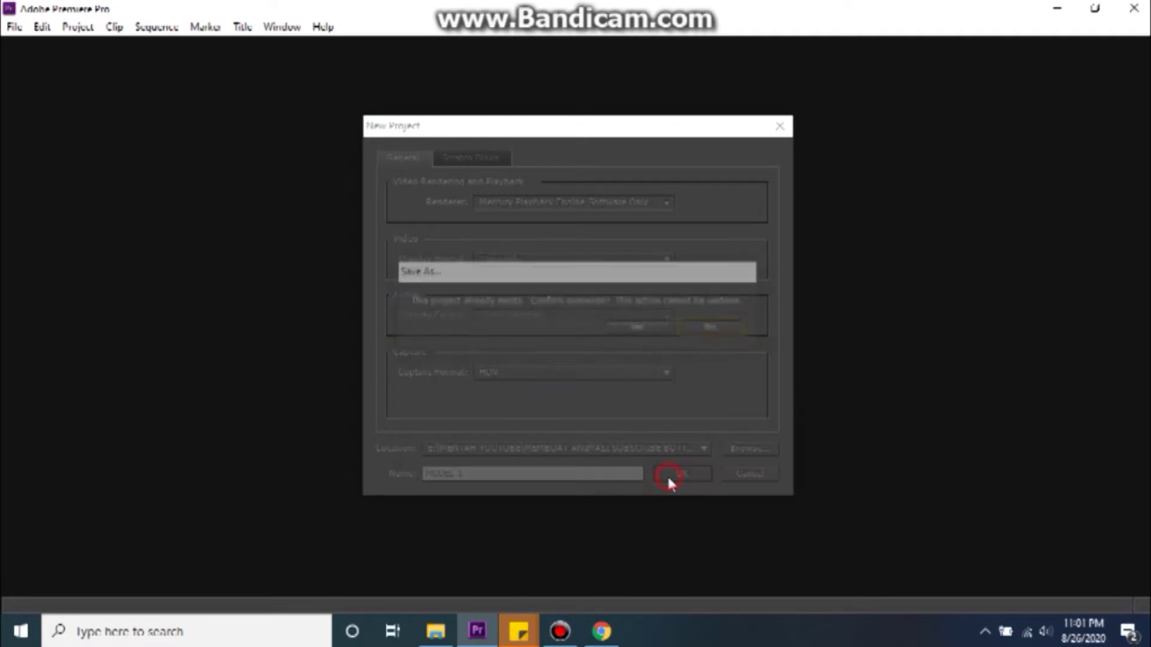
click(693, 329)
click(669, 476)
click(638, 330)
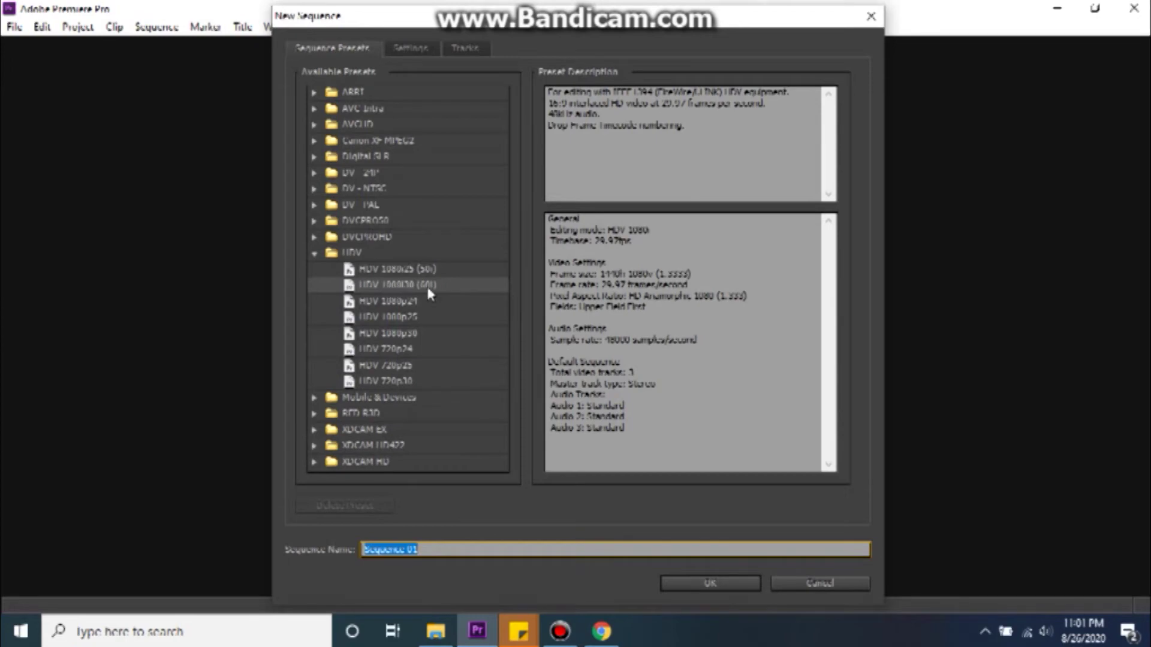
text(MODEL 1)
click(690, 581)
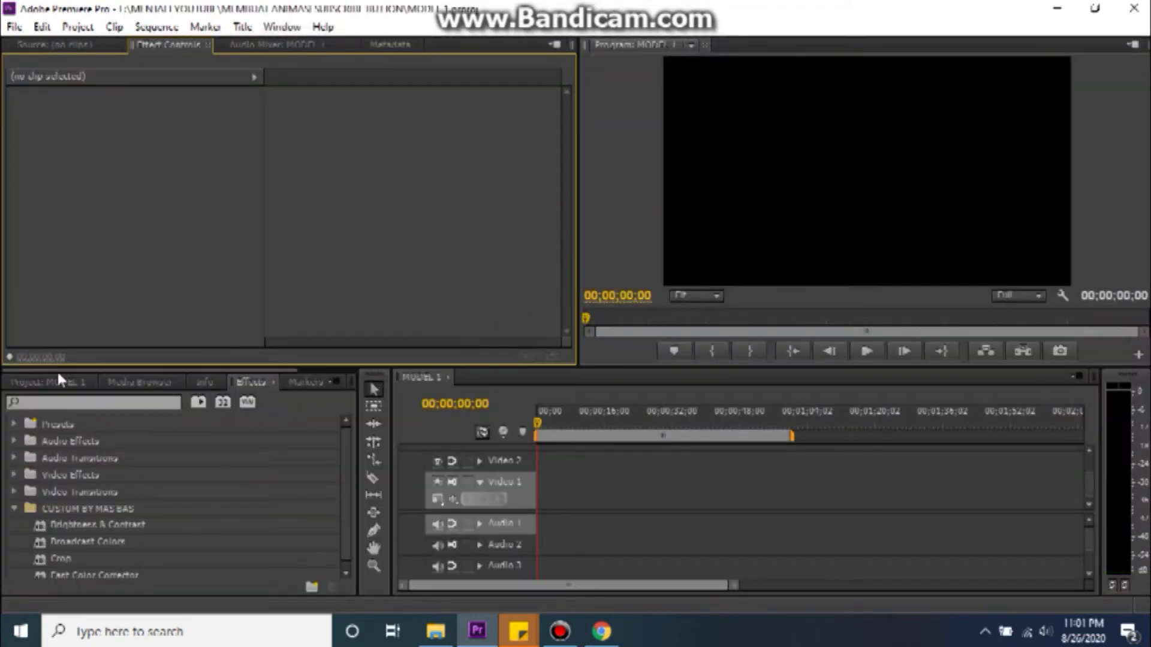
- Import BG 1.png and subcribe.mp4 from the BAHAN folder into the Project panel
click(57, 381)
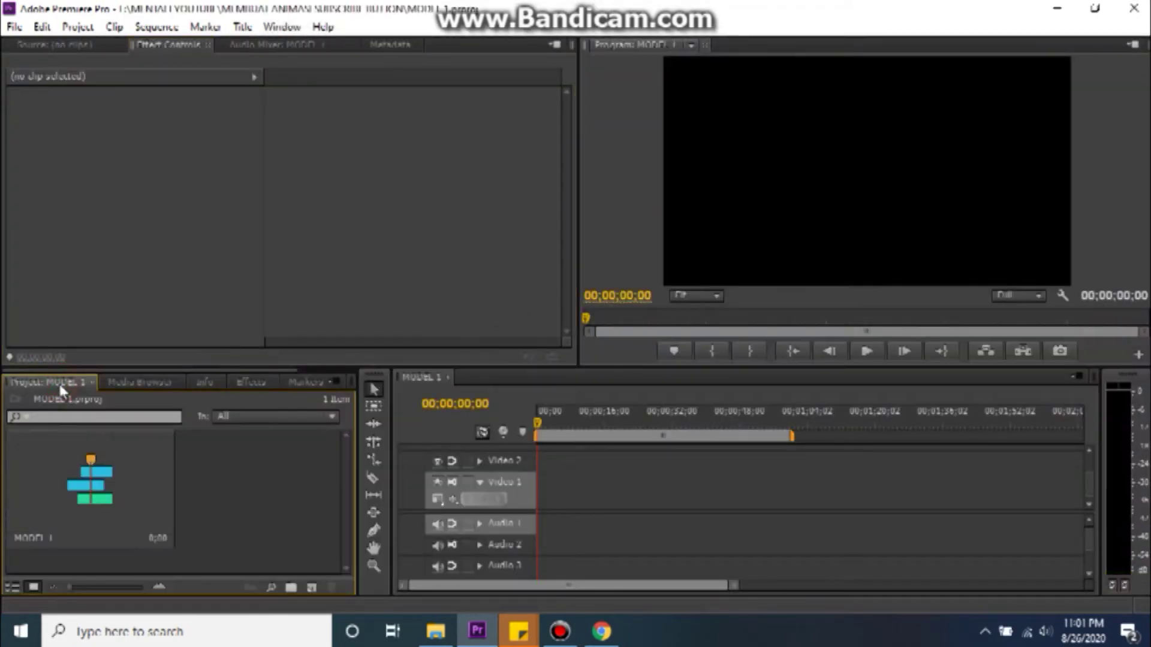
key(alt+Tab)
click(201, 207)
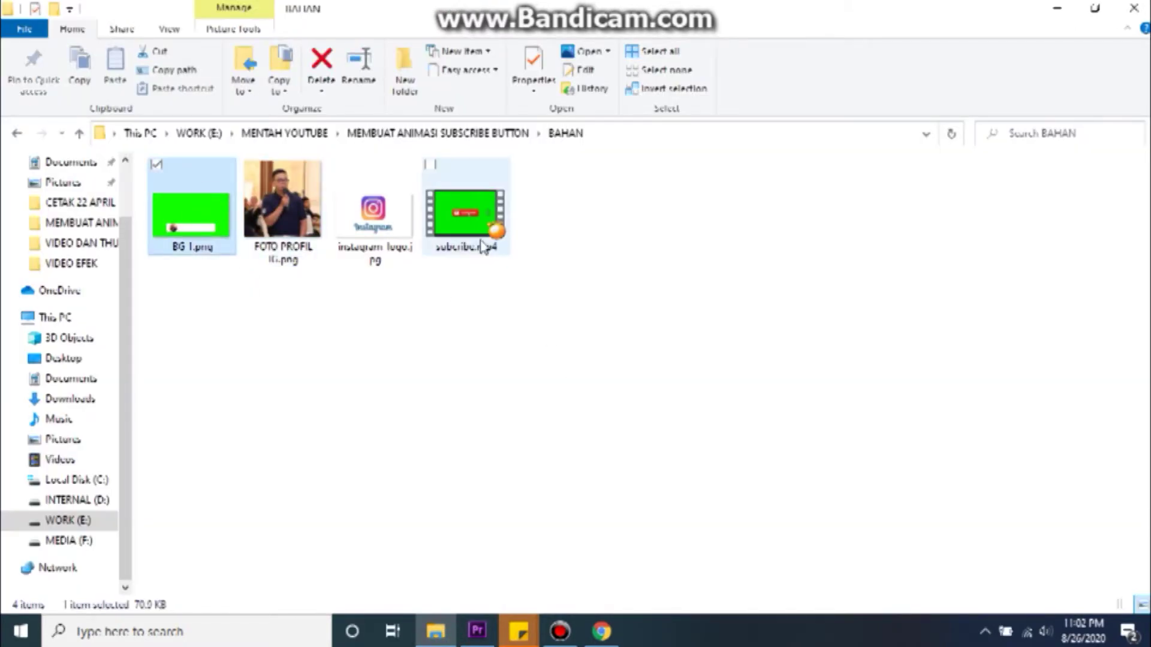
drag(483, 245, 294, 495)
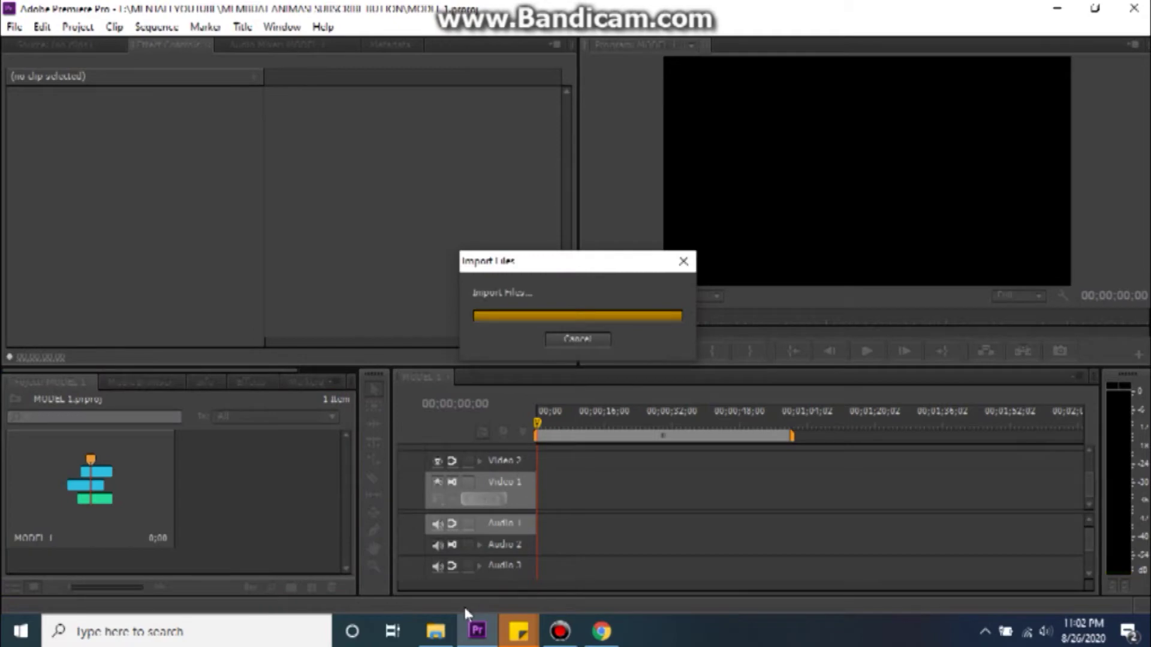
- Put BG 1.png on Video 2 at 00;00;00;00 and extend it to about six seconds
mouse_move(466, 609)
mouse_down()
mouse_move(550, 483)
mouse_move(549, 463)
mouse_up()
drag(732, 585, 628, 586)
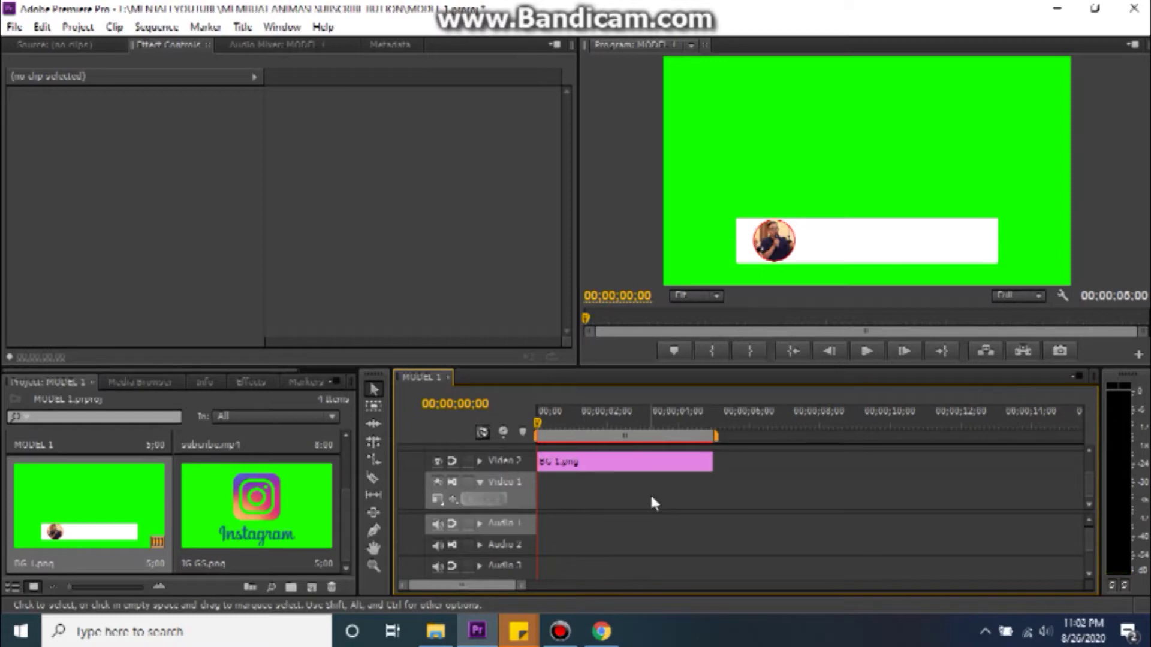
drag(712, 461, 743, 462)
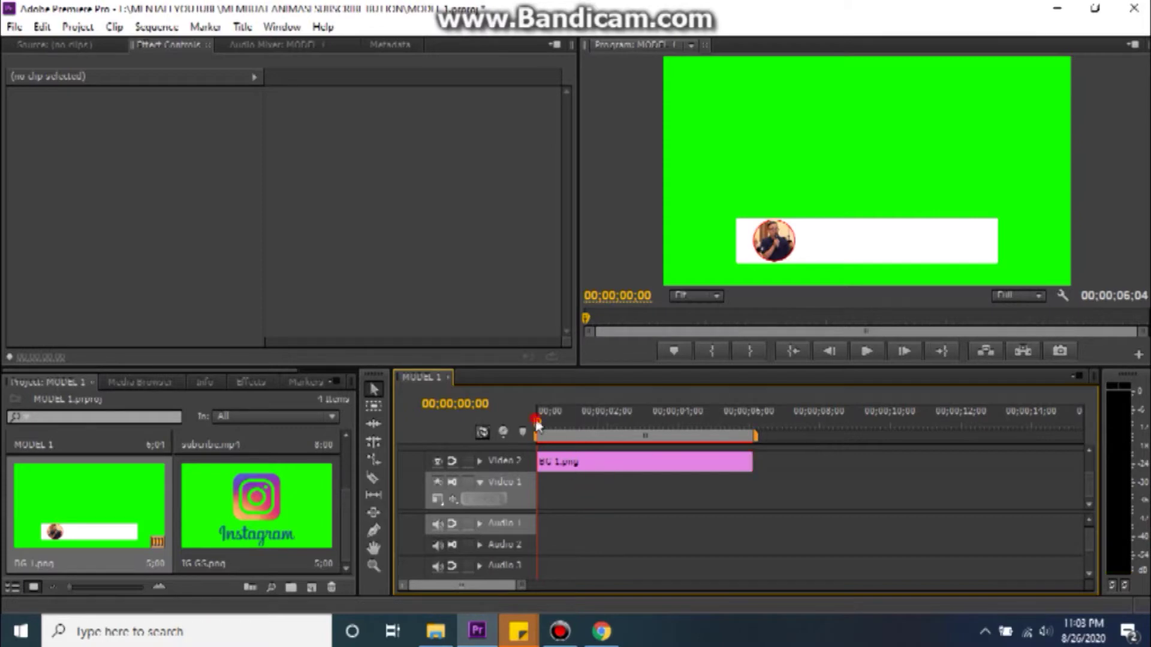
click(332, 586)
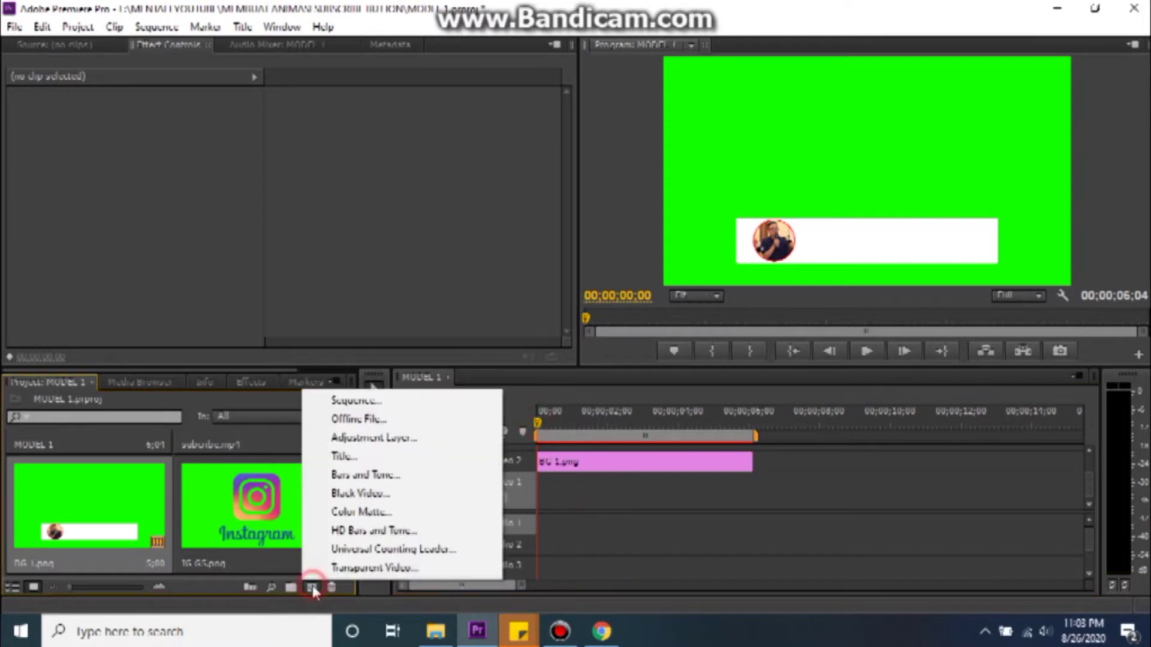
- Create a title named BG with a full-frame bright green rectangle
click(372, 454)
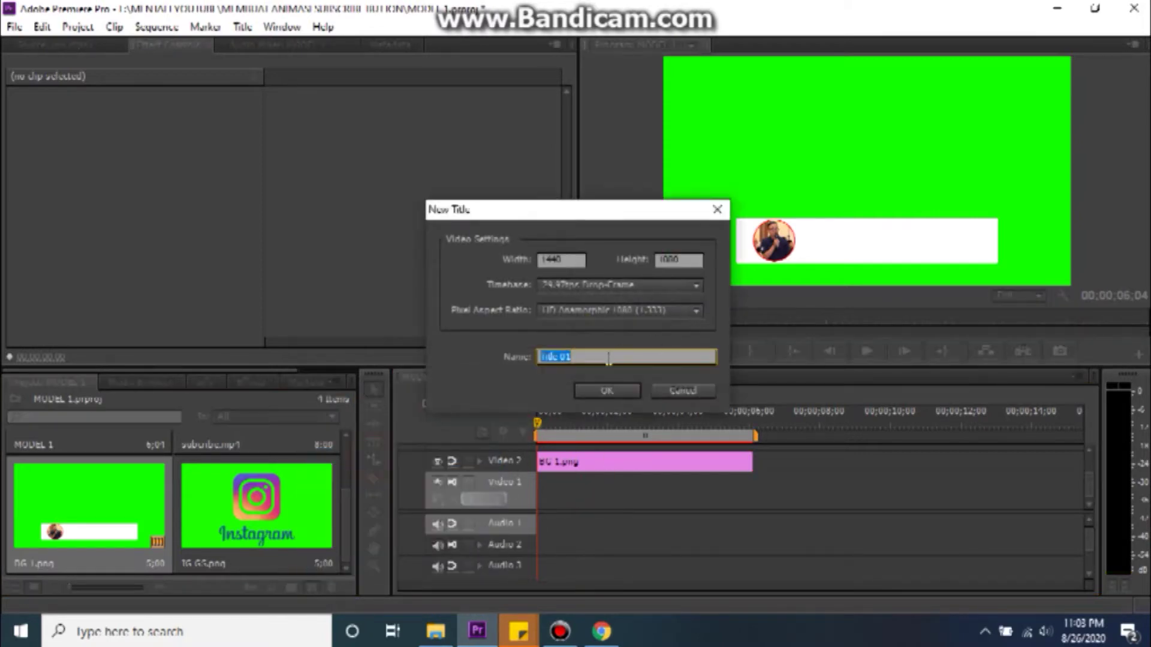
text(BG)
click(609, 388)
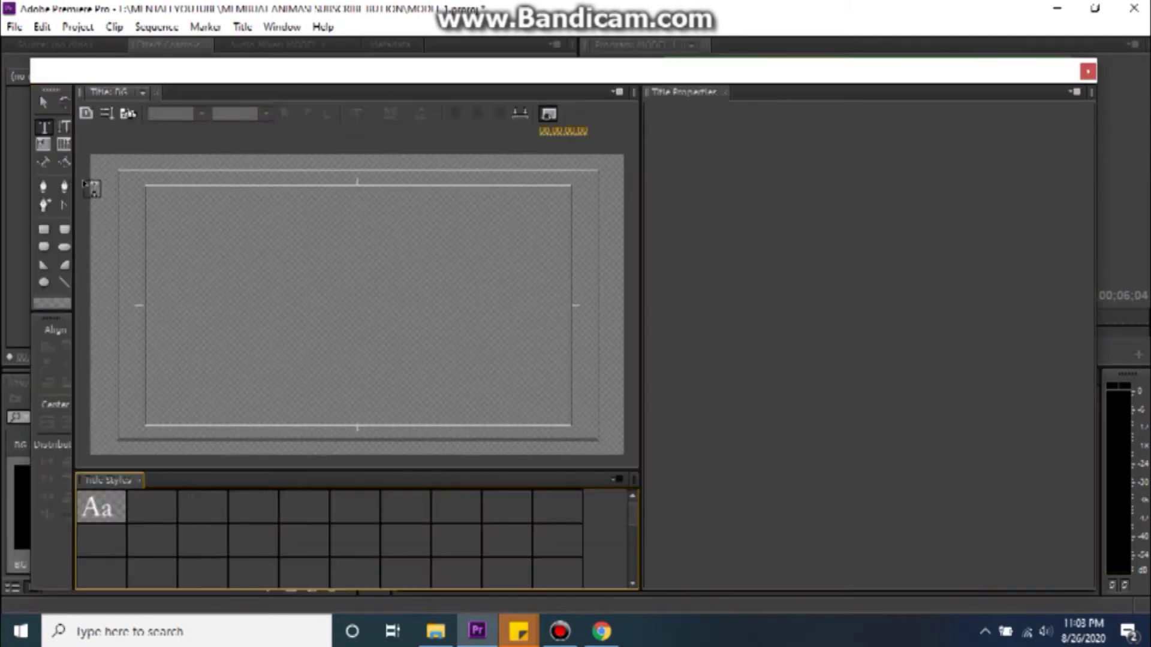
click(45, 230)
drag(91, 152, 623, 455)
click(910, 310)
click(624, 300)
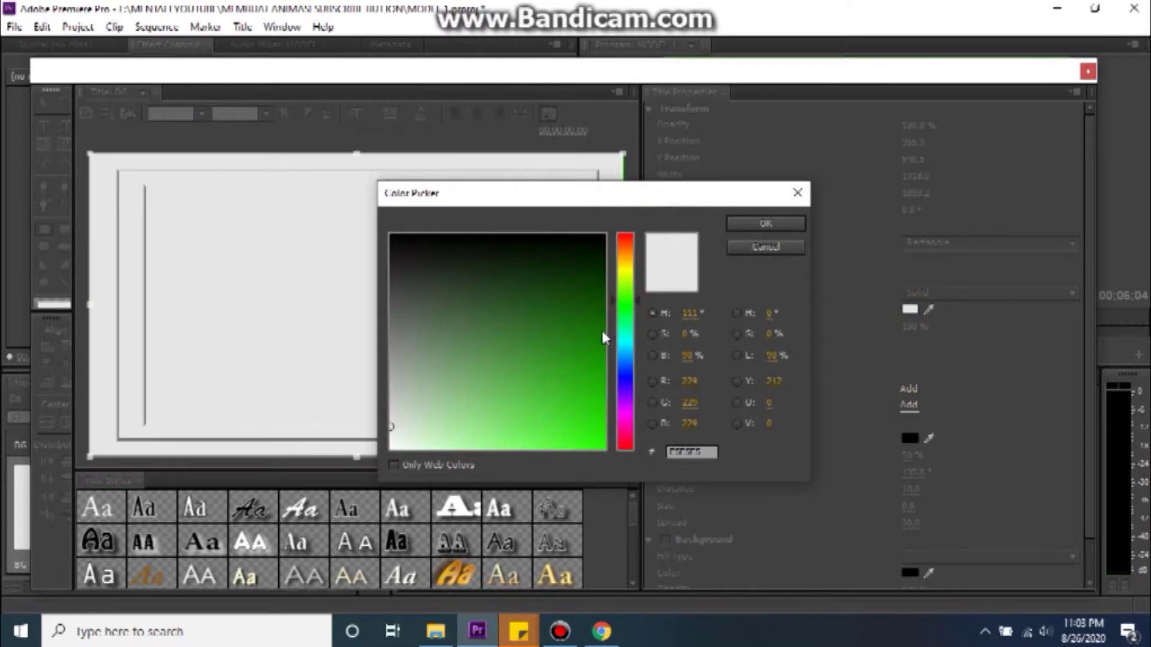
drag(607, 335, 606, 456)
click(785, 225)
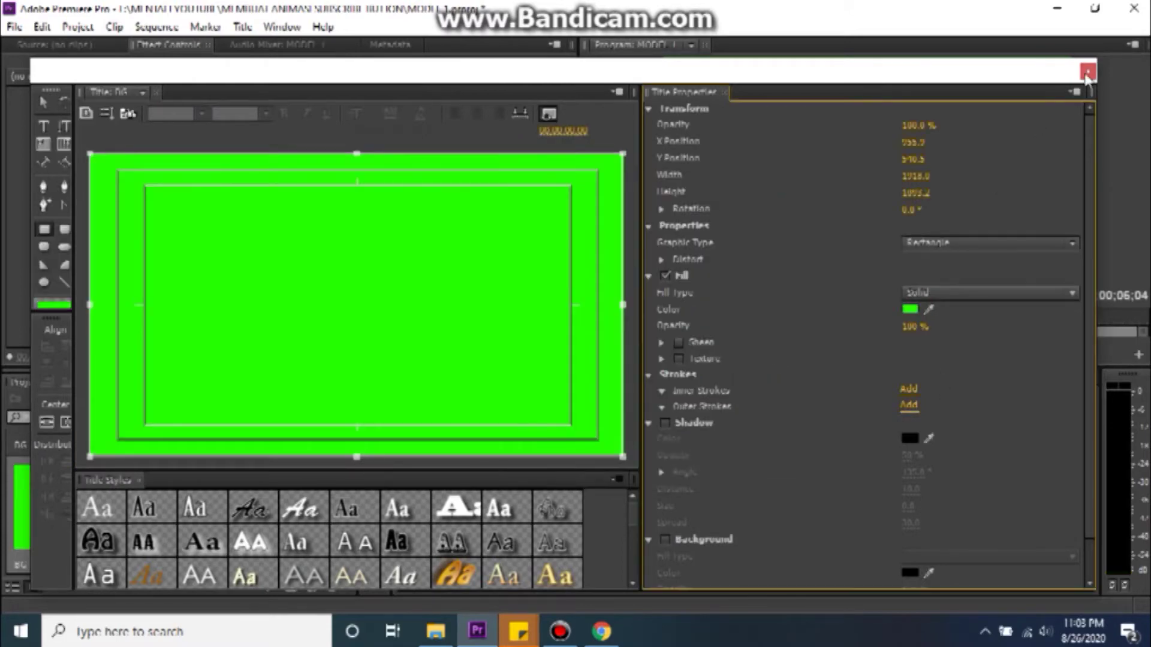
- Place the BG title on Video 1 and extend it to match BG 1.png's length
click(1087, 72)
drag(106, 509, 535, 498)
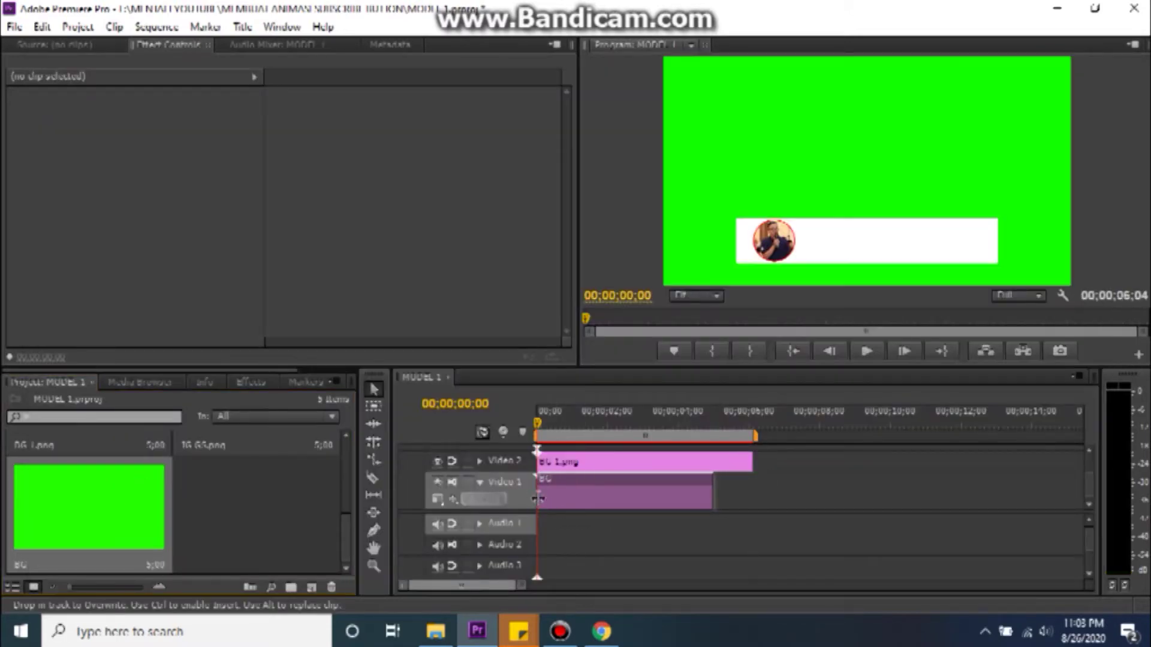
drag(712, 490, 752, 489)
click(735, 467)
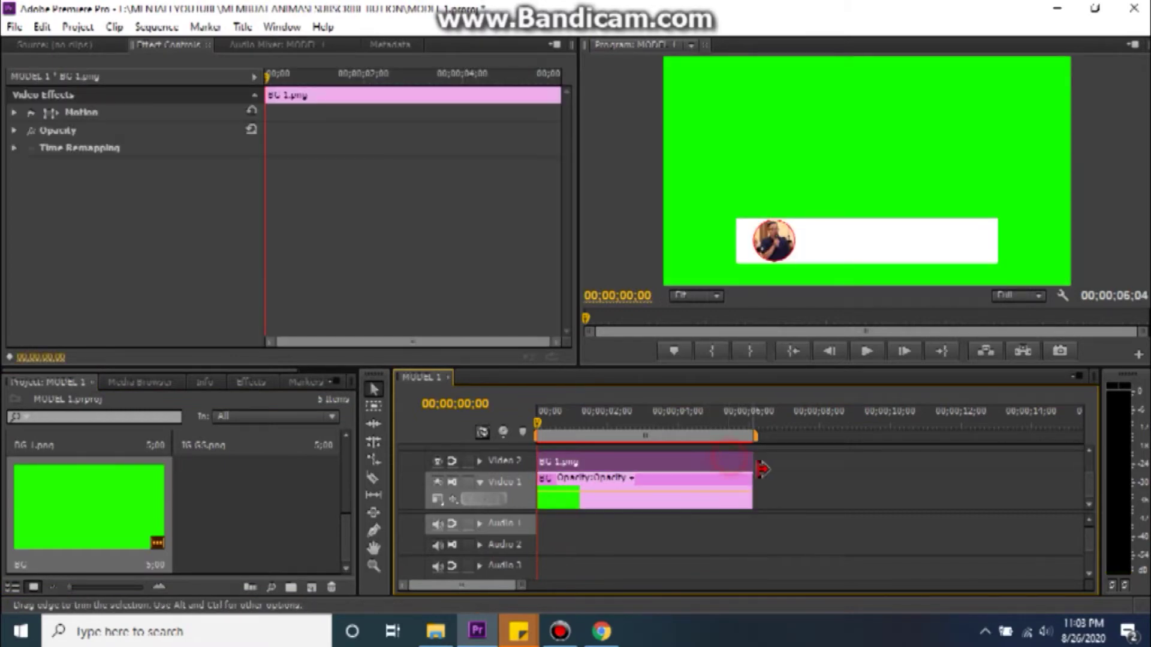
- Apply Ultra Key to BG 1.png with the green sampled as Key Color, checking by toggling Video 1
click(698, 550)
scroll(171, 493, up, 2)
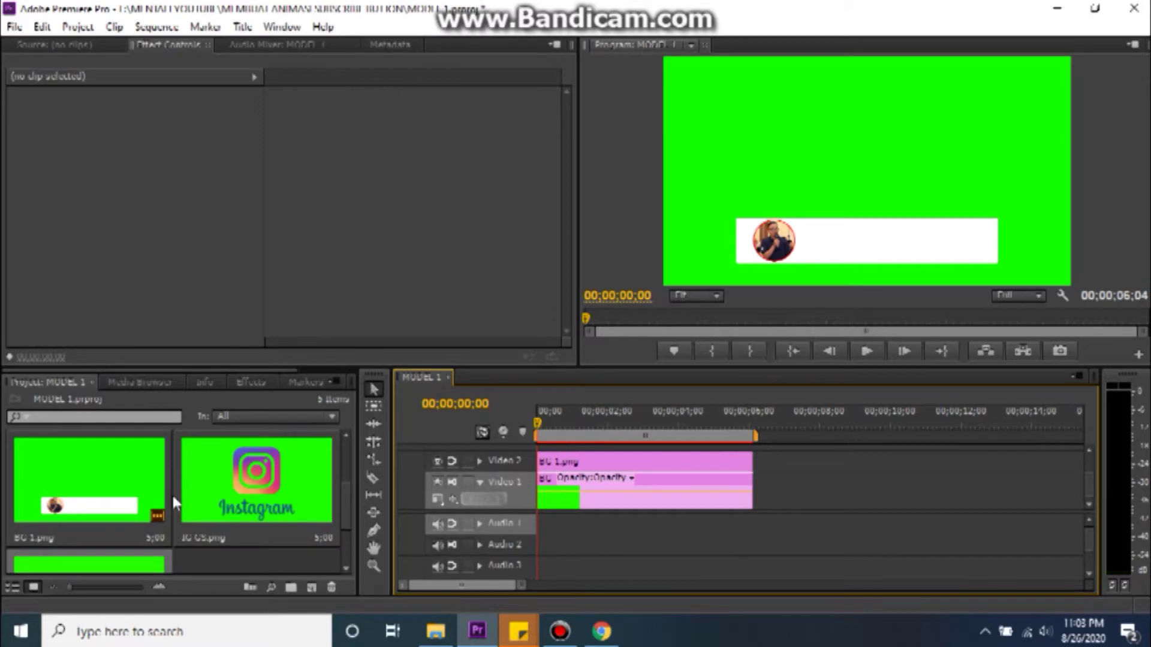
click(262, 384)
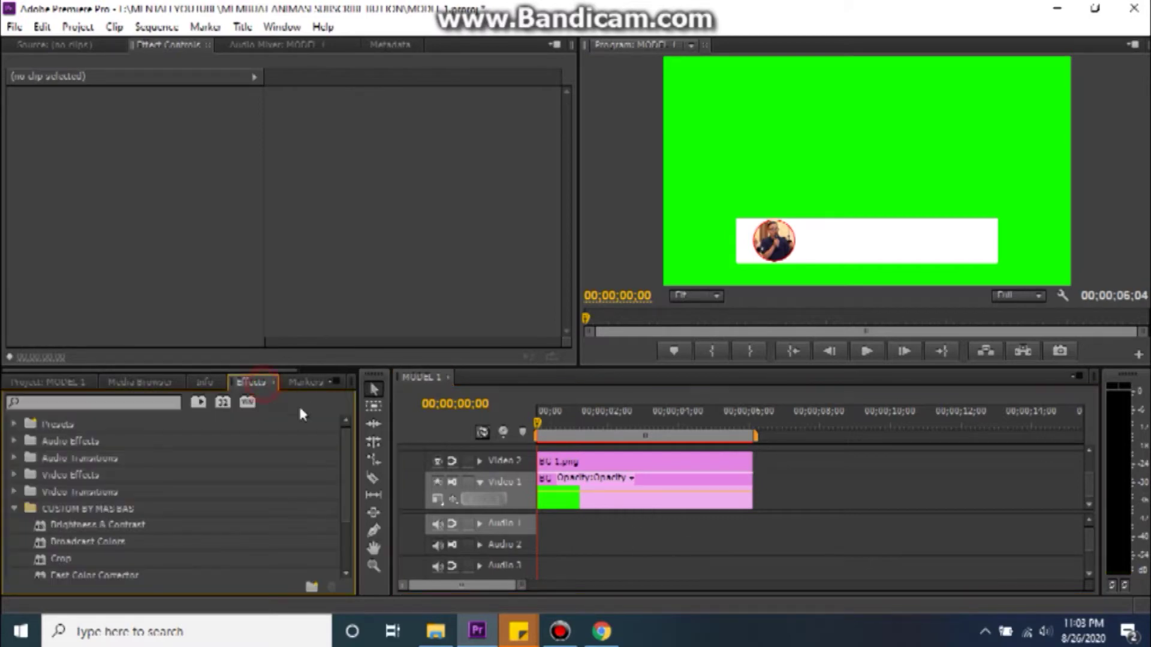
scroll(149, 496, down, 2)
drag(65, 570, 558, 466)
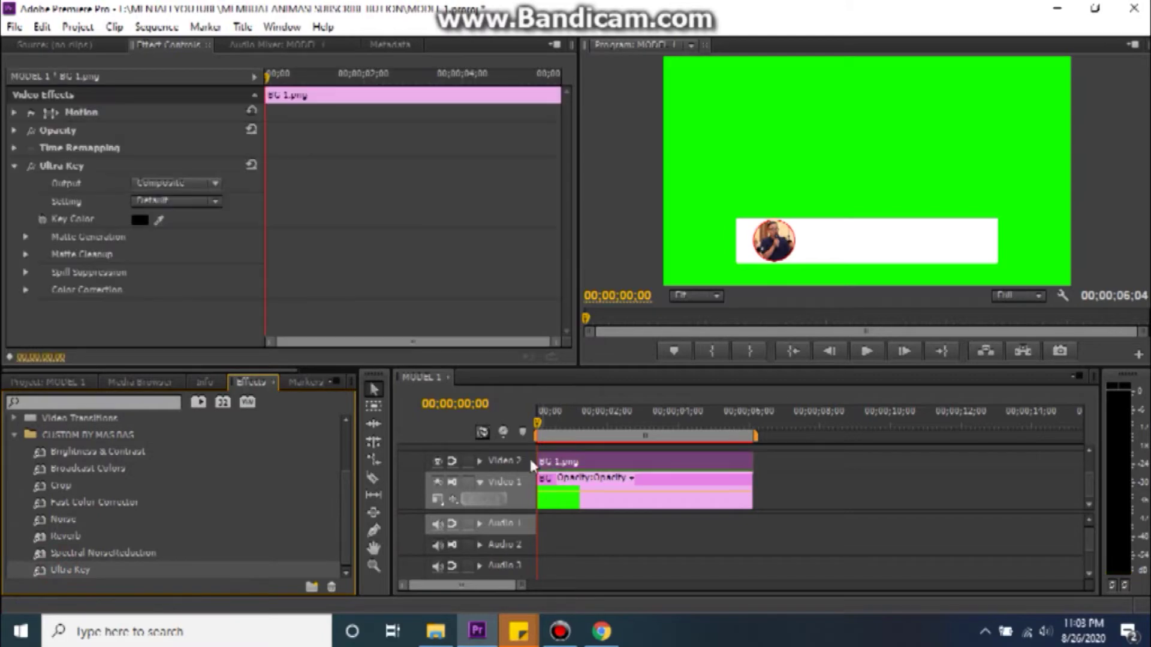
click(159, 220)
click(923, 128)
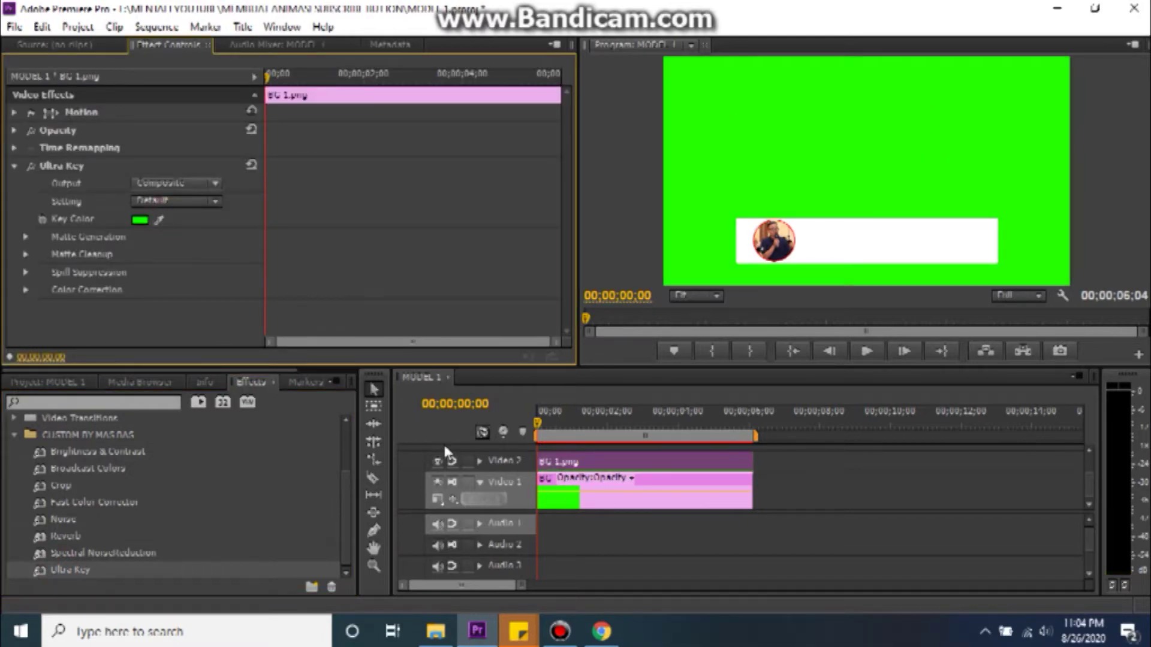
click(437, 483)
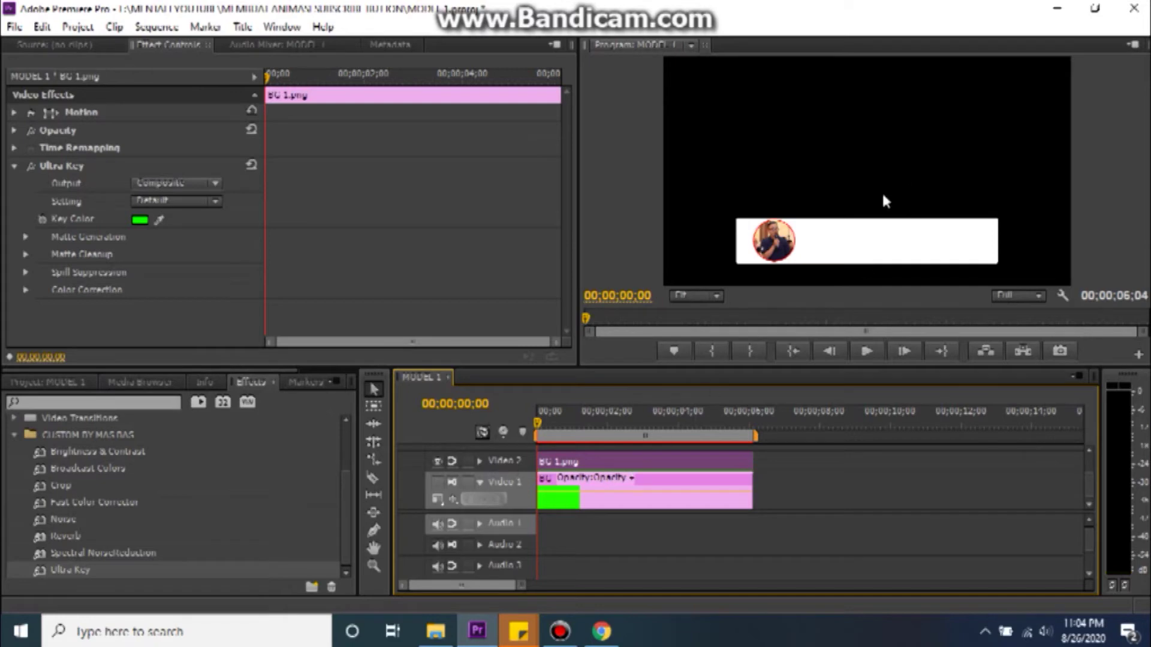
click(437, 483)
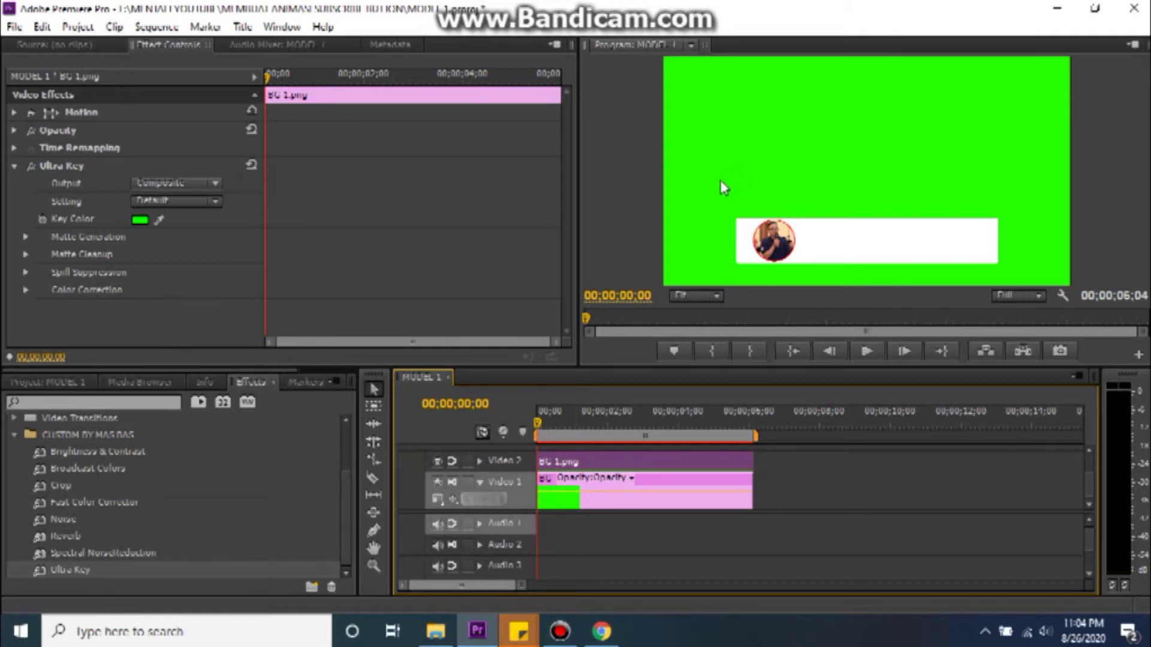
click(76, 381)
- Create a new title named MAS BAS - IND
click(311, 587)
click(360, 457)
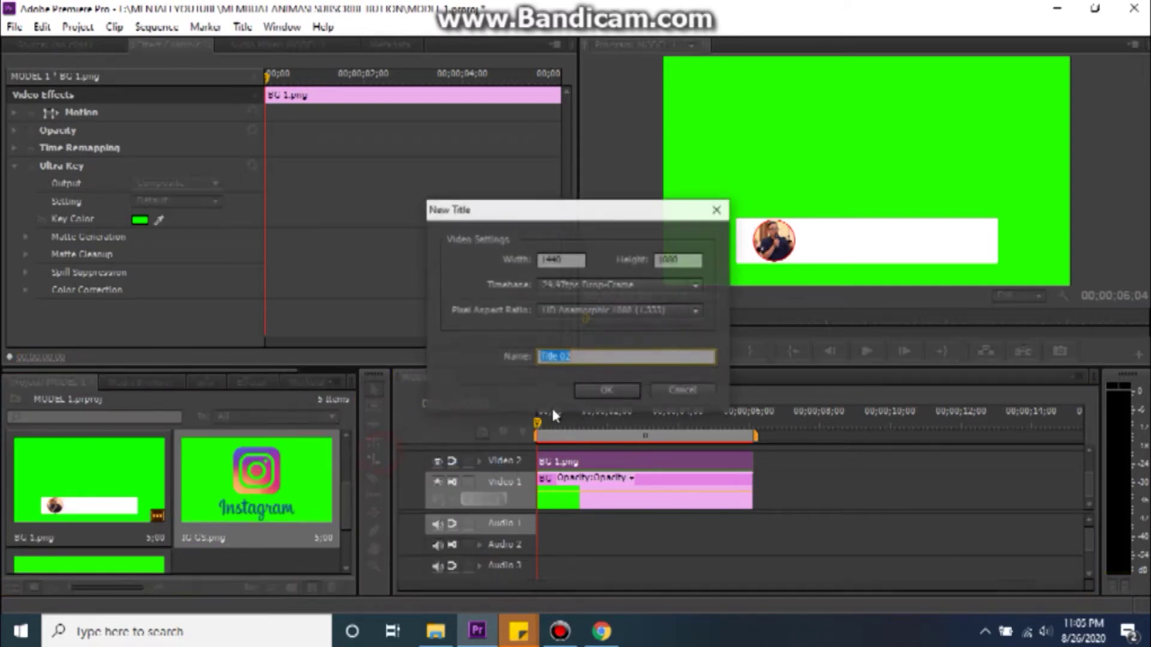
text(MAS BAS IND)
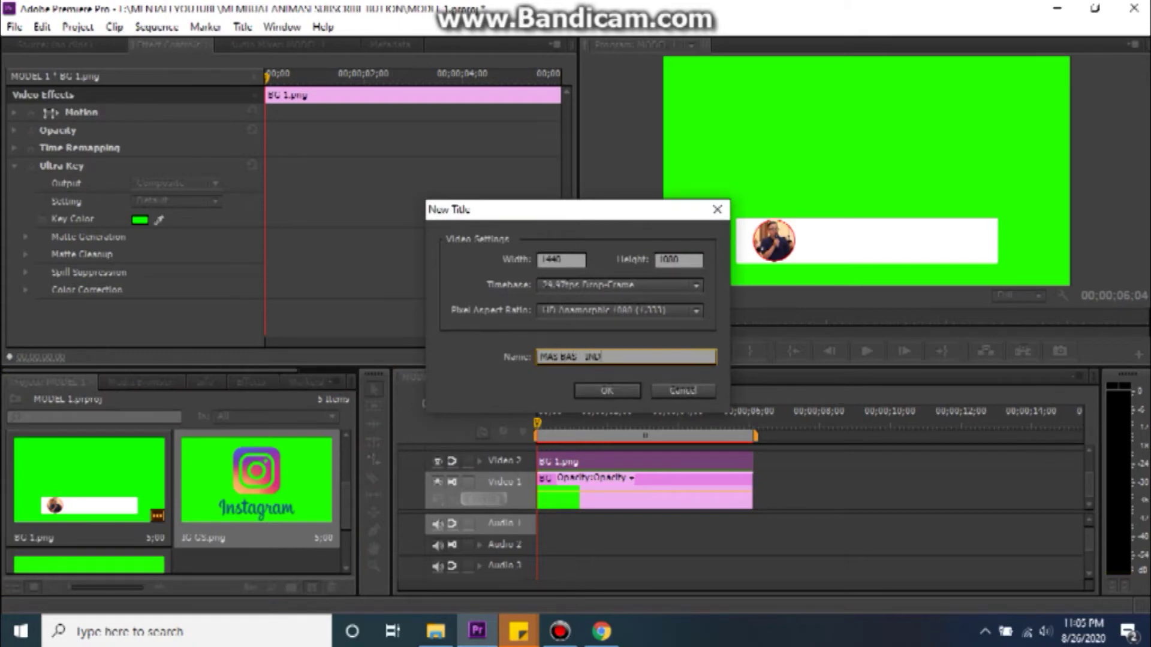
key(ctrl+a)
click(627, 395)
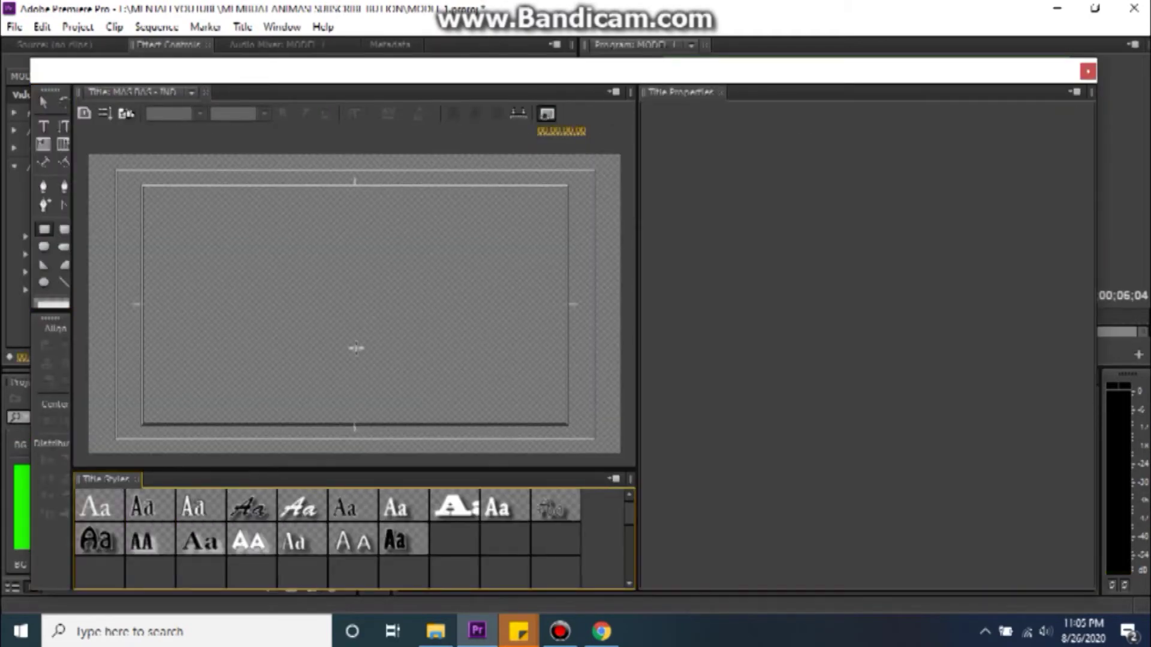
- Add a text box inside the white bar
click(45, 125)
click(290, 390)
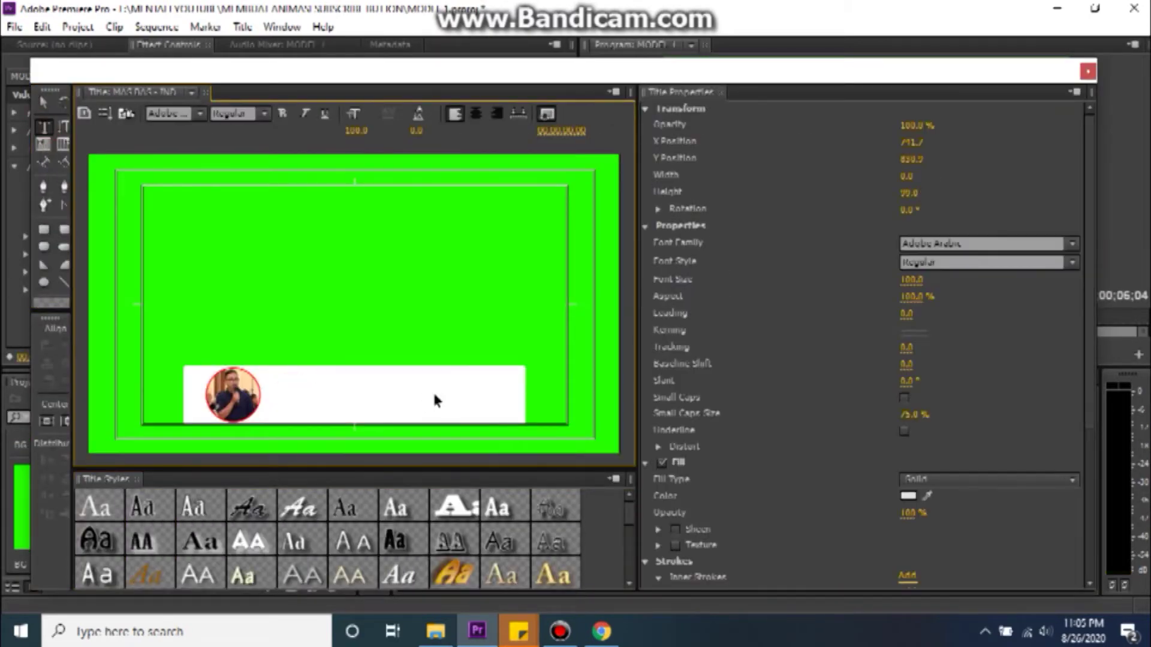
text(MODUL 1)
click(354, 388)
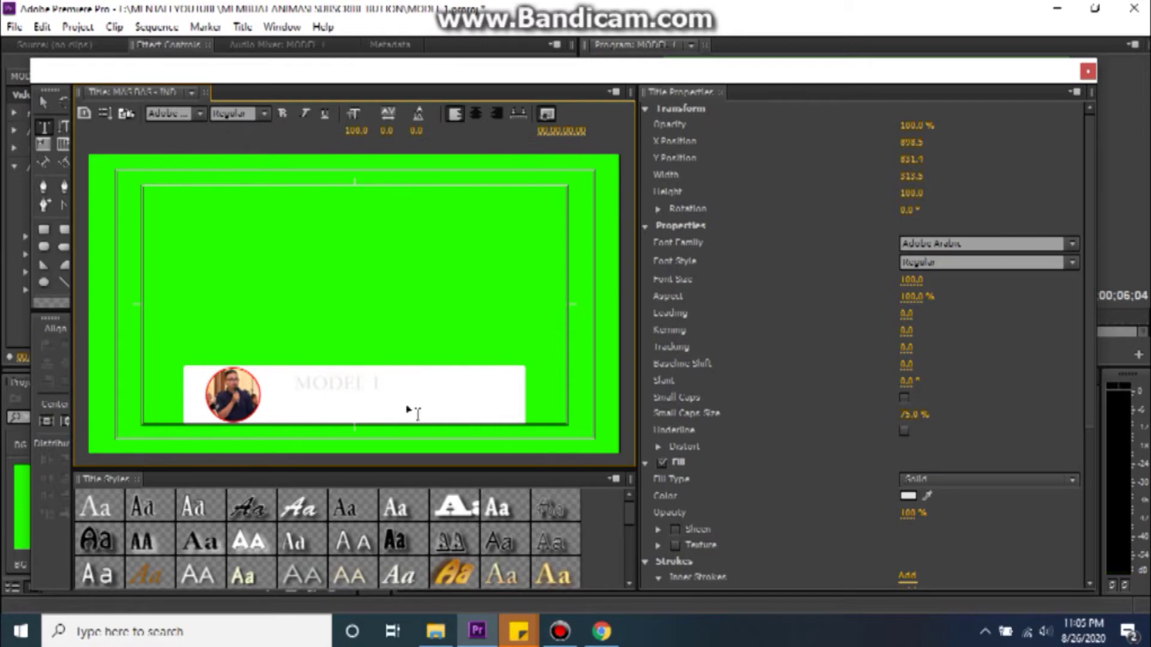
click(354, 389)
click(285, 383)
key(BackSpace)
key(ctrl+z)
click(349, 396)
- Set the text to Dubai Bold in black and type MAS BAS - IND
click(997, 243)
click(1073, 244)
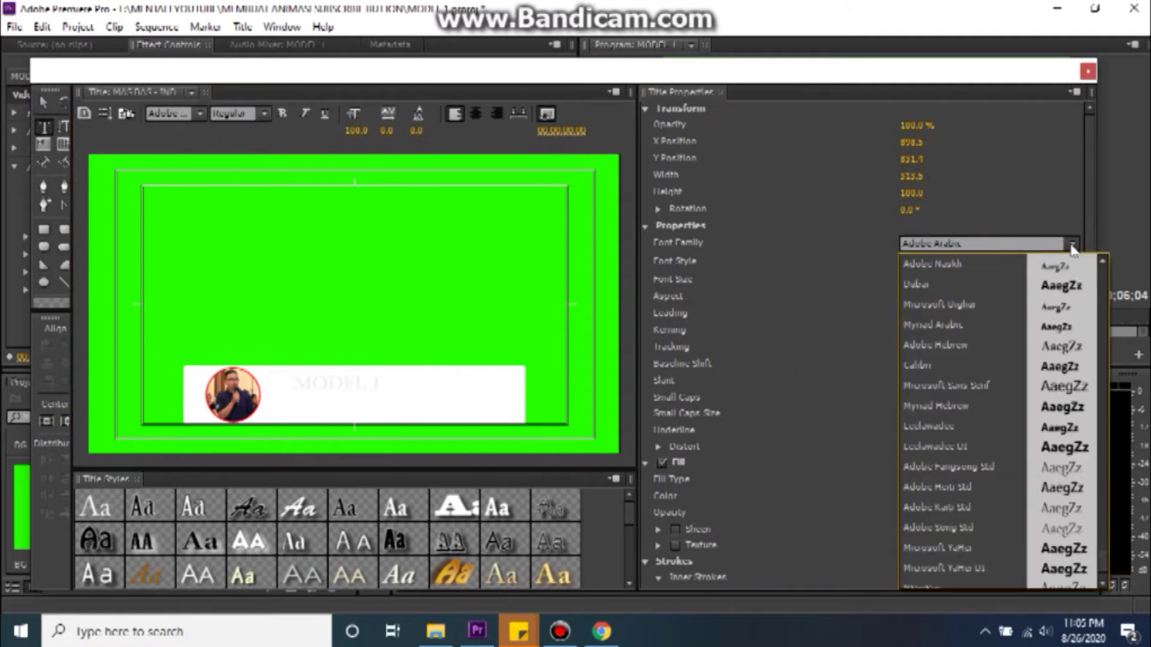
click(959, 284)
click(947, 262)
click(1070, 262)
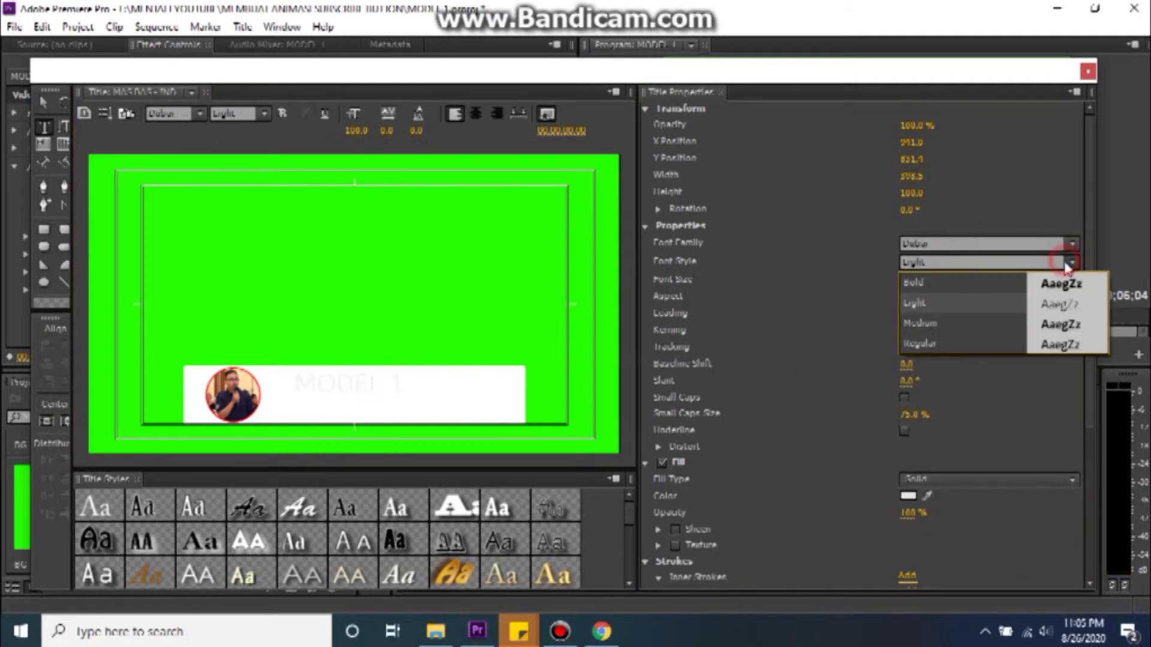
click(990, 382)
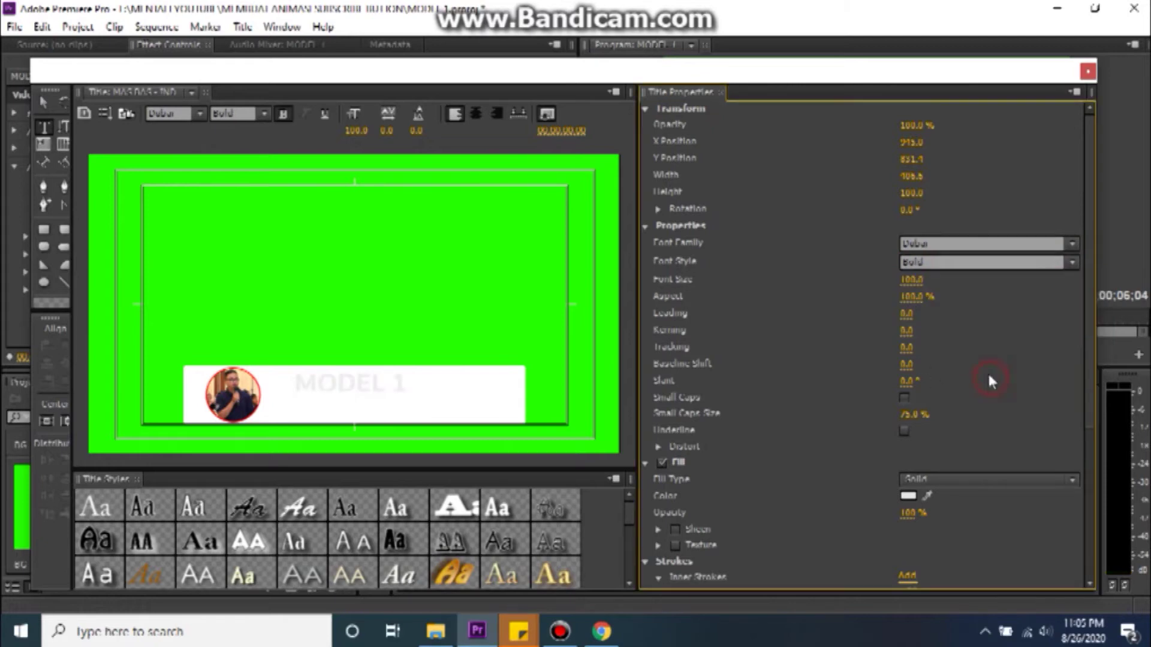
click(908, 495)
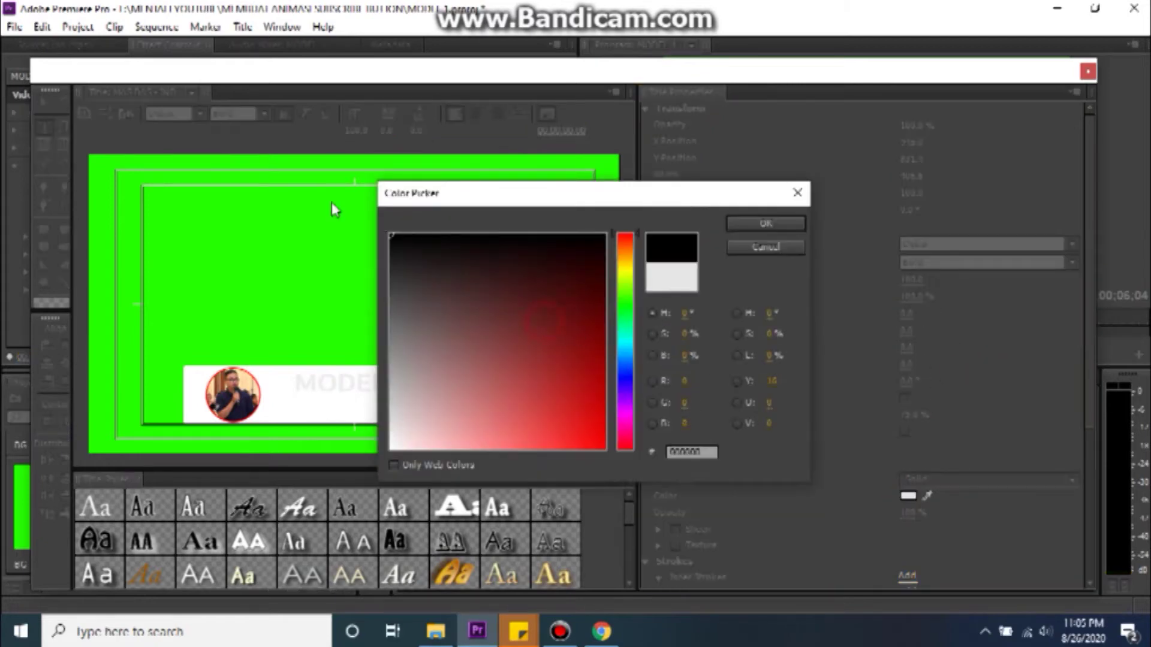
click(766, 223)
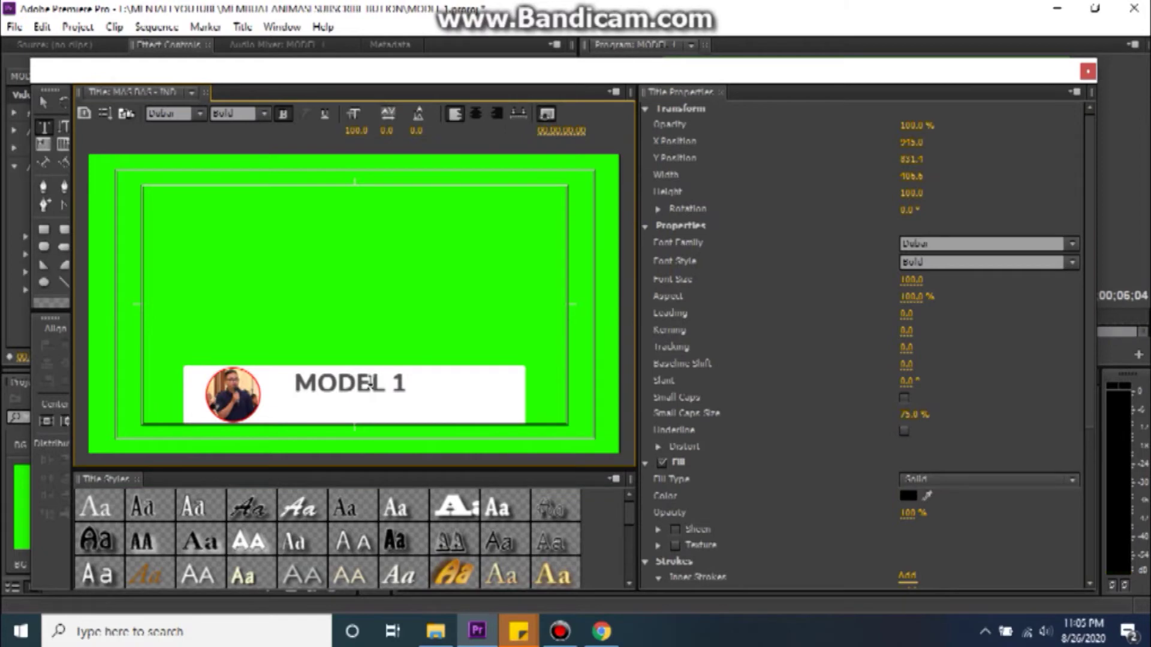
text(MAS BAS)
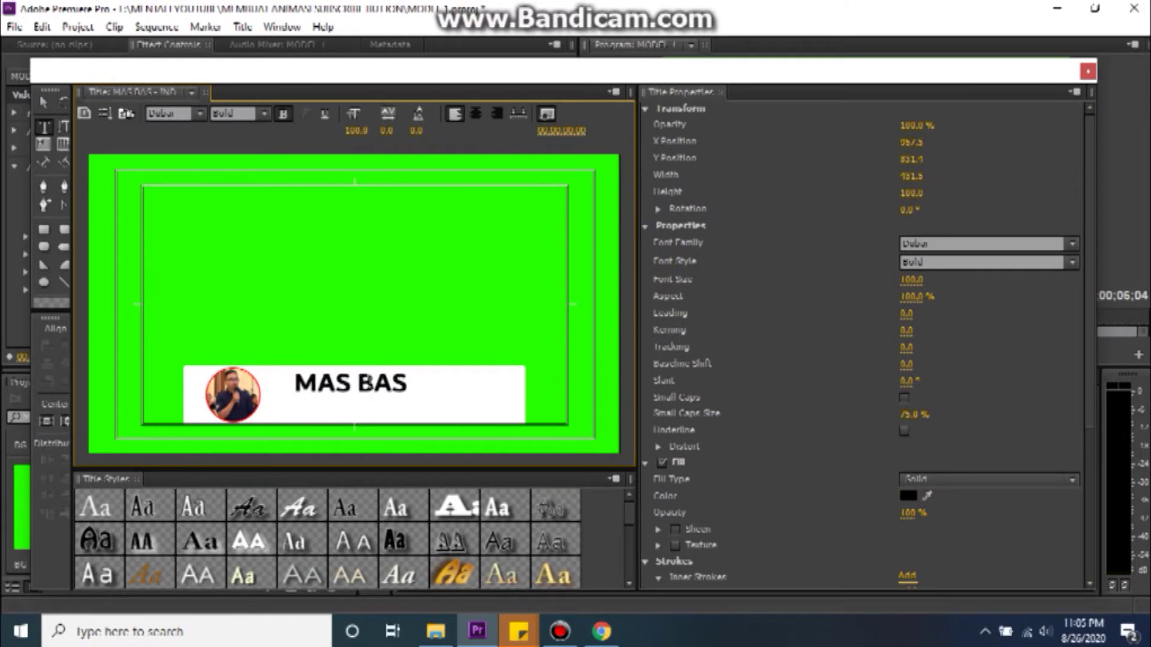
text( - IND)
- Scale the name text down to fit inside the white bar
click(43, 102)
key(ctrl+t)
key(Escape)
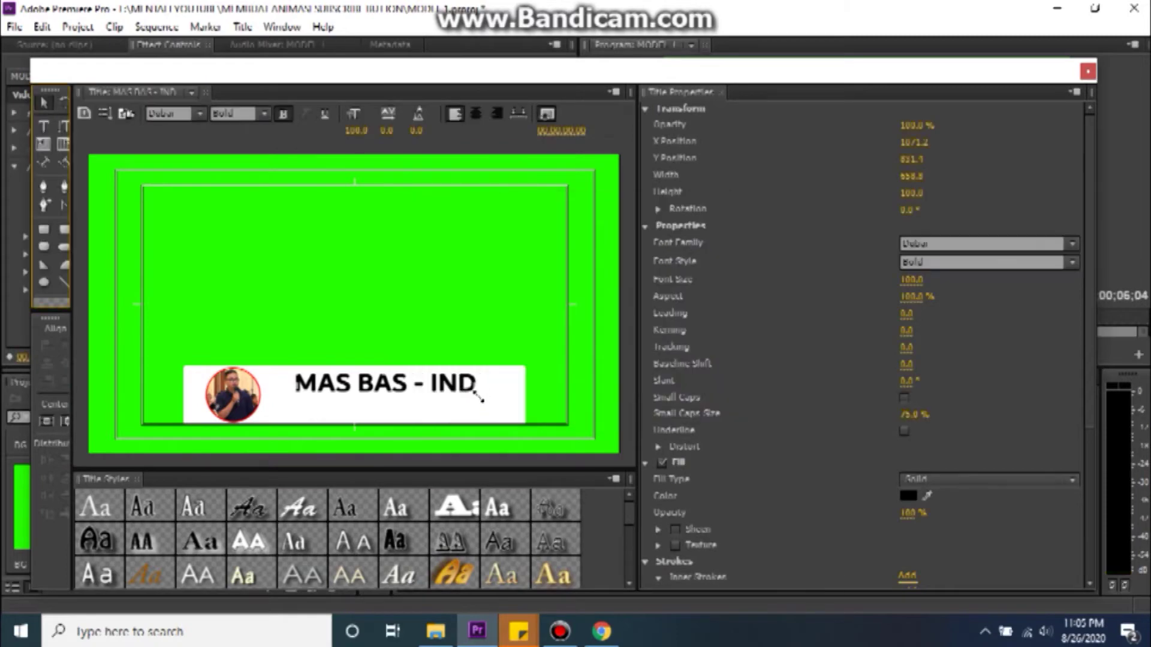
drag(475, 401, 360, 393)
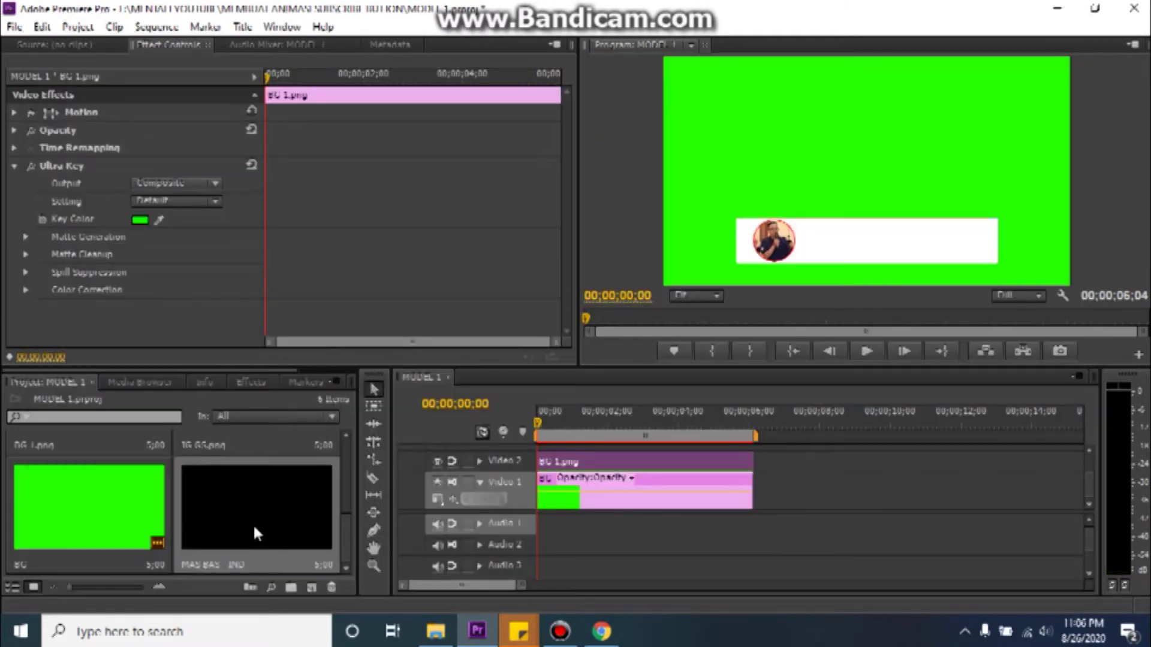
- Place the name title on a new Video 3 track, extended to end with the bar
drag(251, 519, 577, 446)
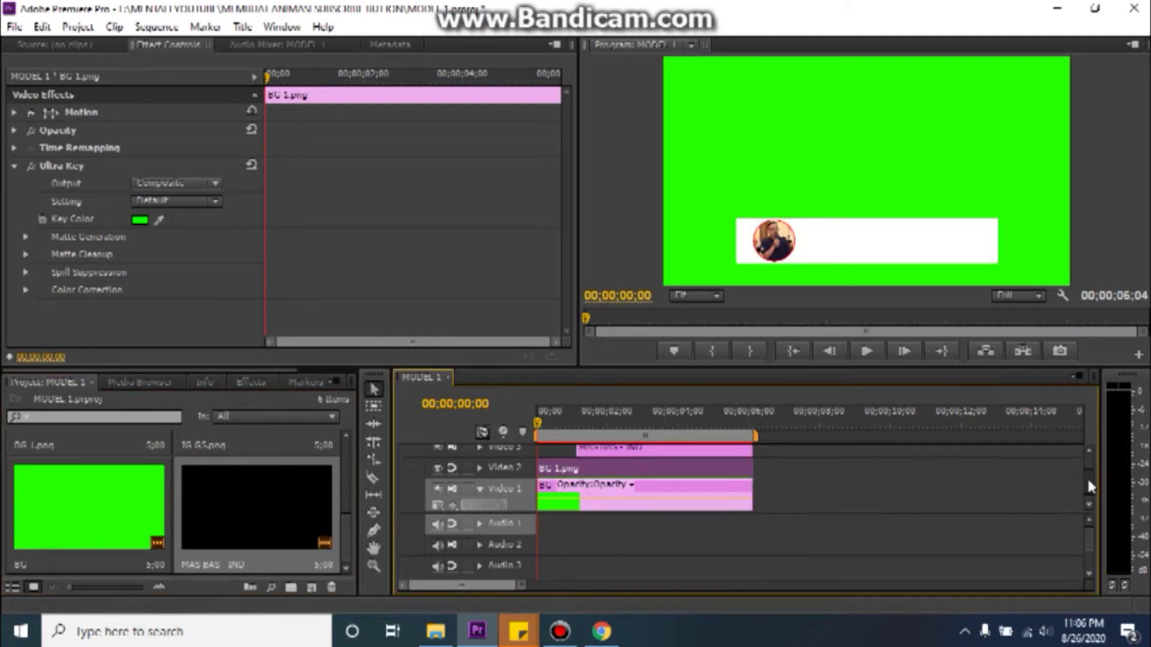
drag(1087, 483, 572, 467)
click(715, 472)
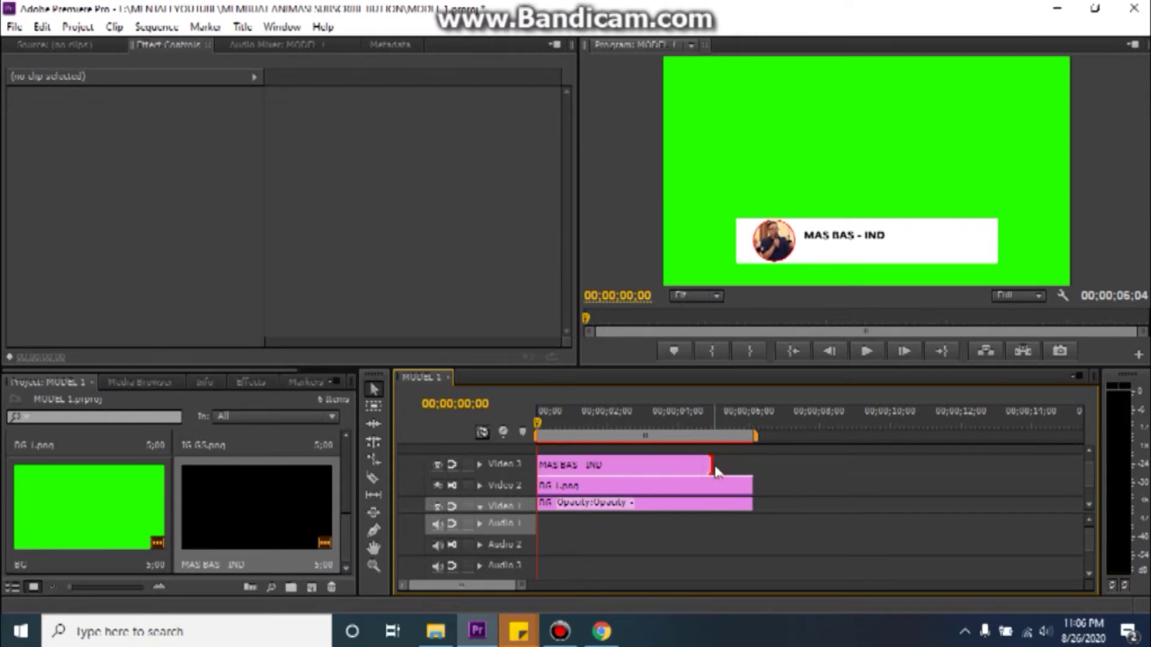
click(714, 471)
click(701, 466)
click(712, 466)
mouse_move(712, 467)
mouse_down()
mouse_move(768, 480)
mouse_move(754, 471)
mouse_up()
- Create a new title named CONTENT CREATOR
click(311, 588)
click(388, 452)
text(CONTENT)
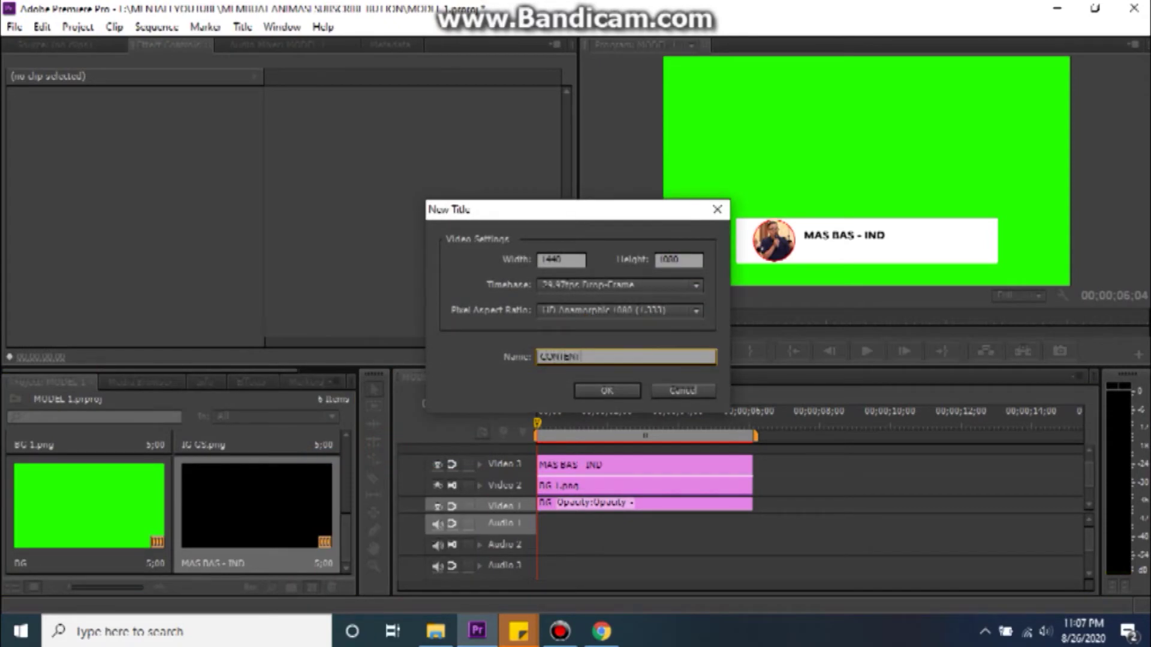
key(ctrl+a)
key(ctrl+c)
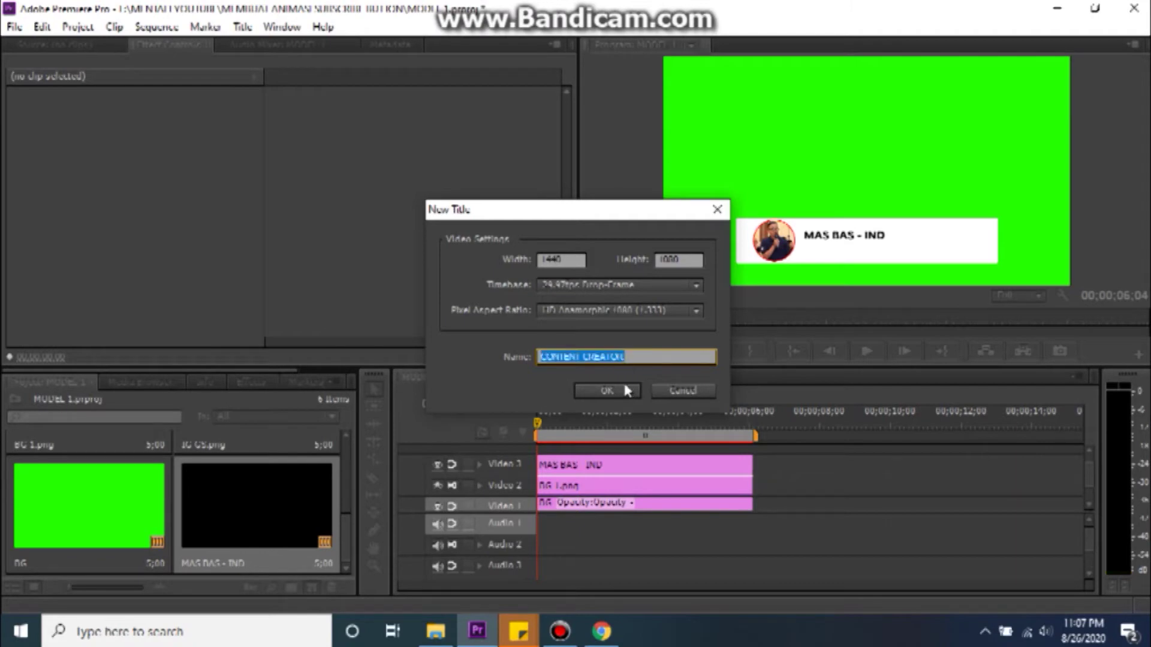
click(626, 390)
- Add CONTENT CREATOR text under the name in black Dubai, shrunk to 38.9
click(43, 127)
click(391, 410)
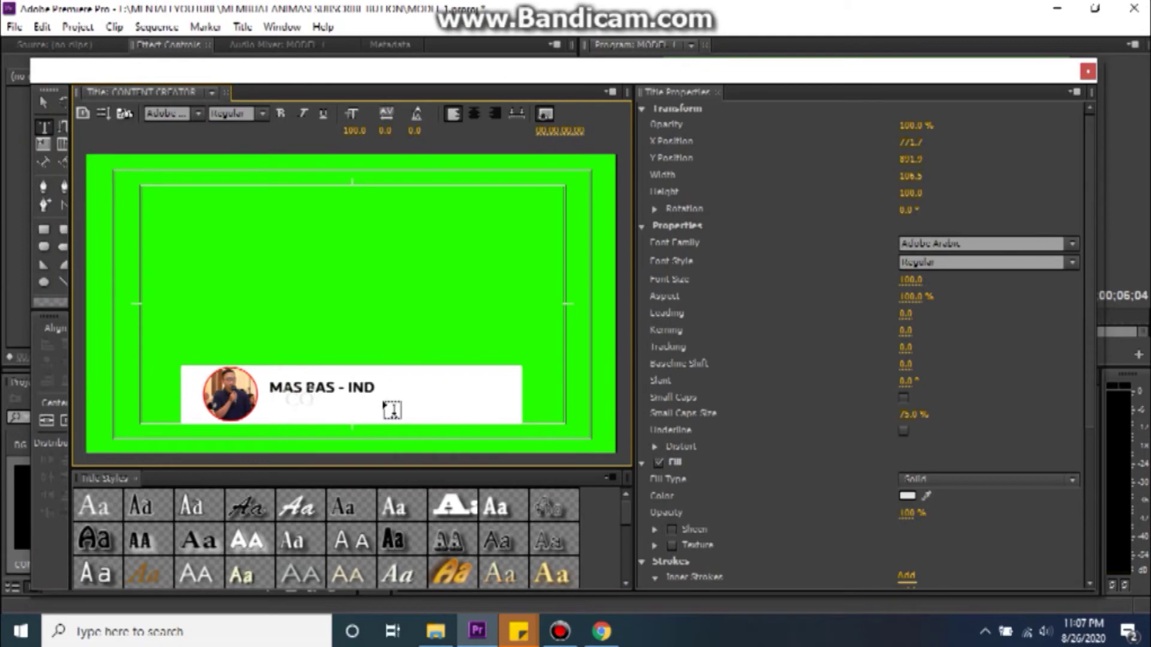
key(ctrl+v)
click(998, 243)
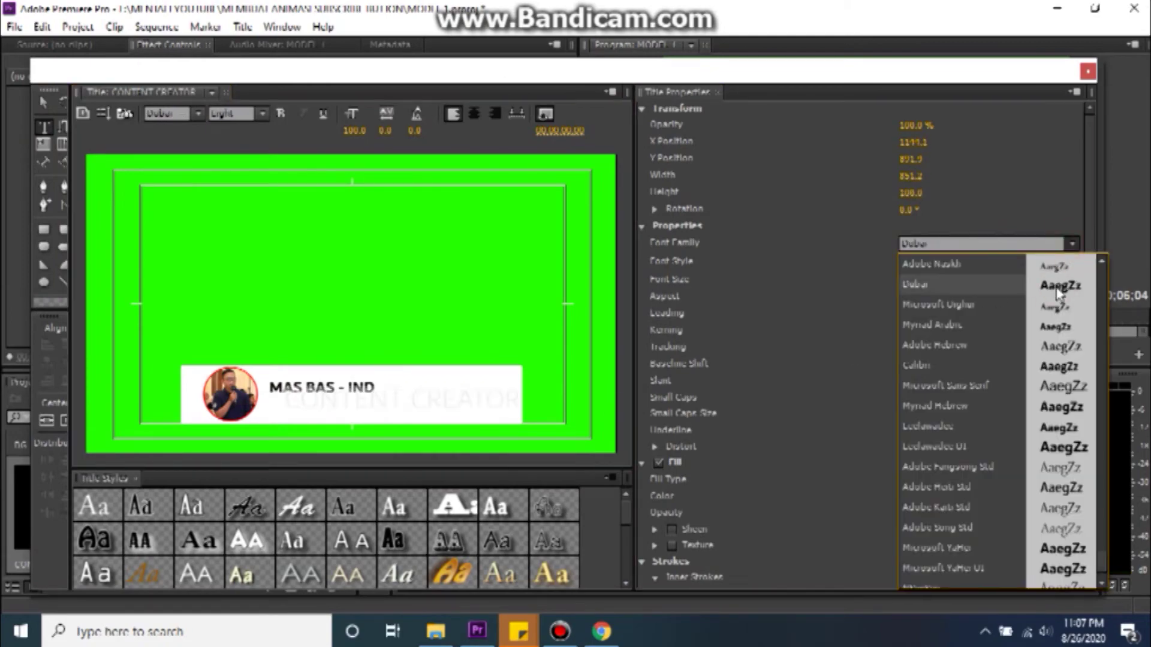
click(976, 282)
click(929, 264)
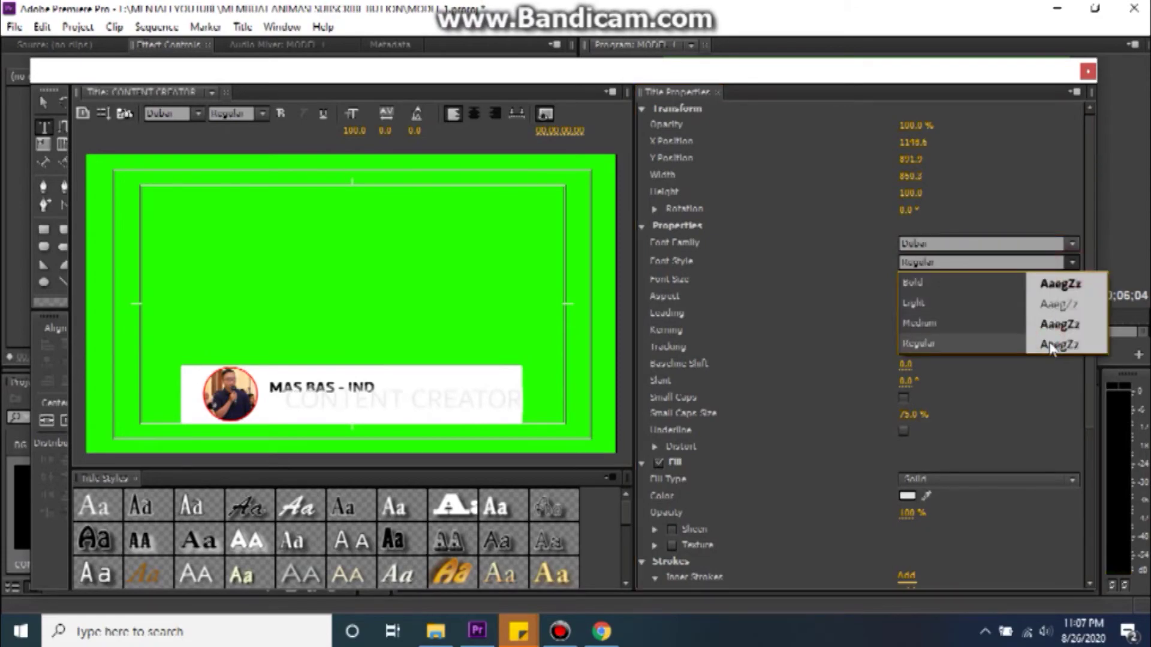
click(908, 495)
click(779, 225)
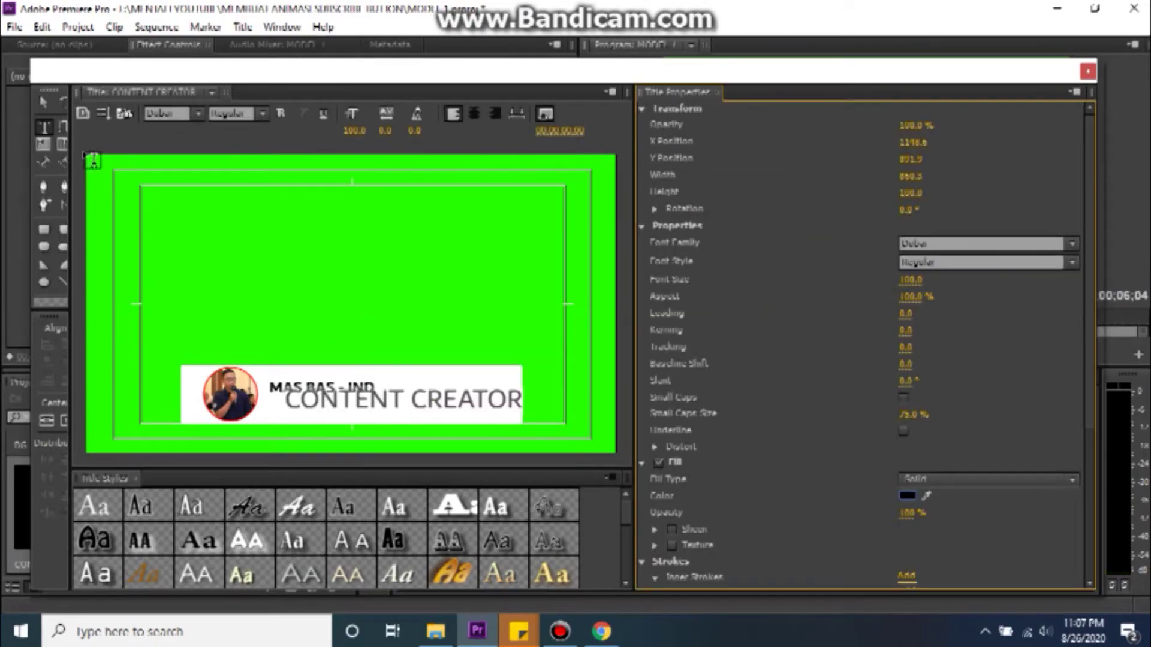
drag(524, 392, 346, 410)
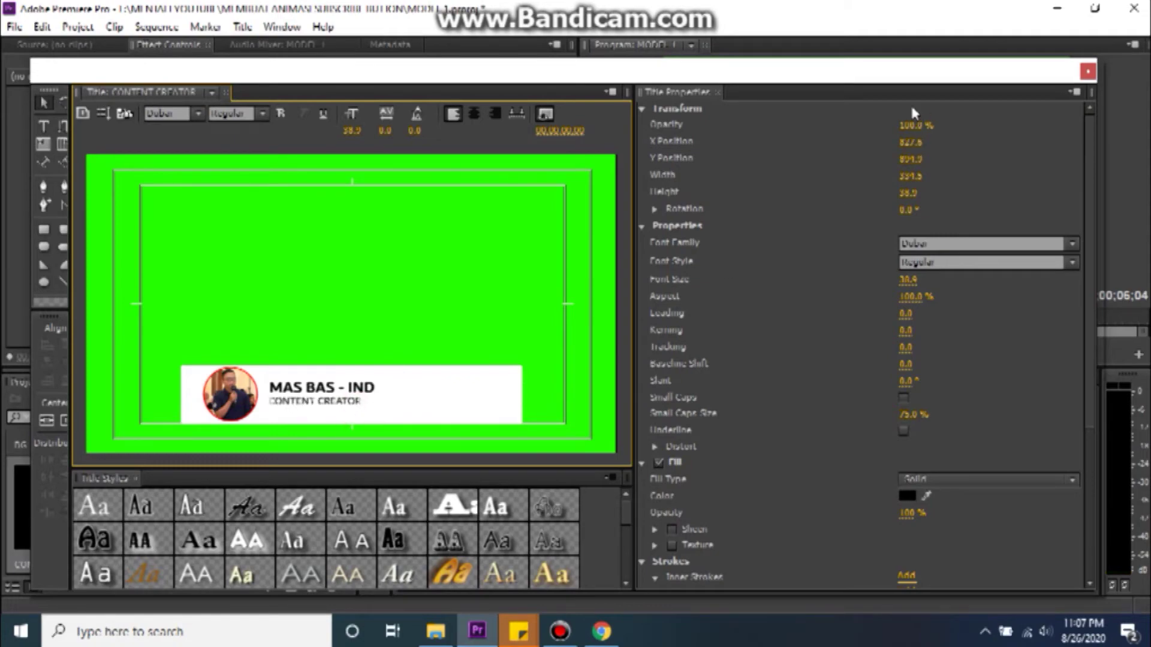
- Place the CONTENT CREATOR title on Video 4, extended to end with the name clip
click(1087, 72)
mouse_move(116, 517)
mouse_down()
mouse_move(606, 460)
mouse_move(542, 452)
mouse_up()
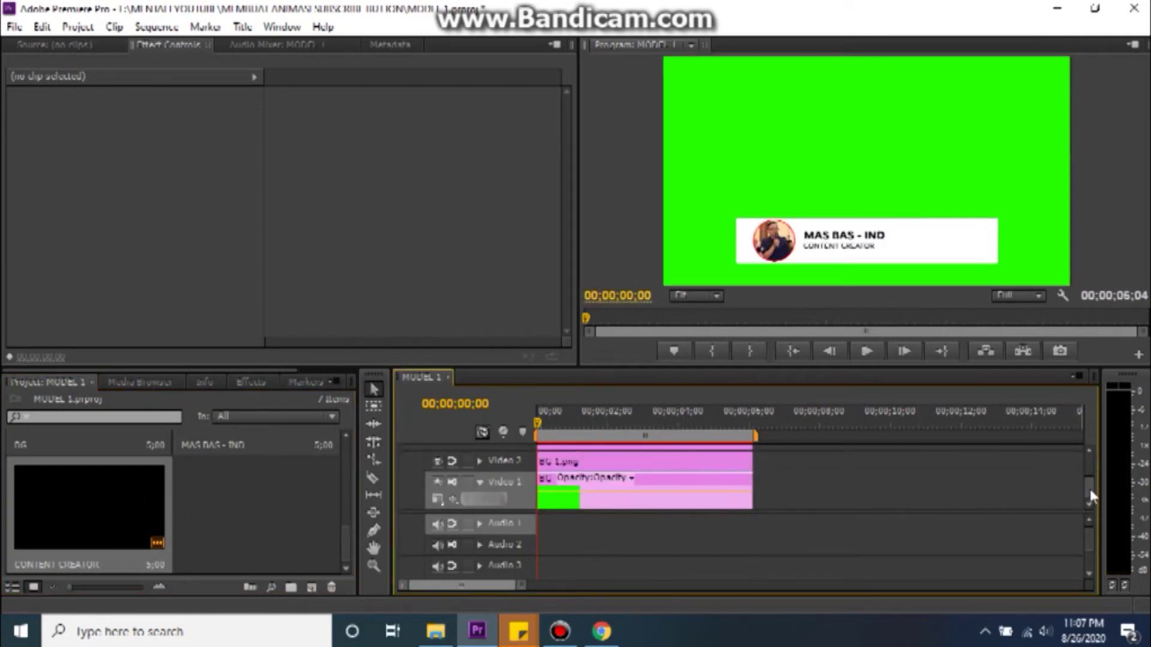
click(1088, 491)
drag(1091, 493, 1089, 475)
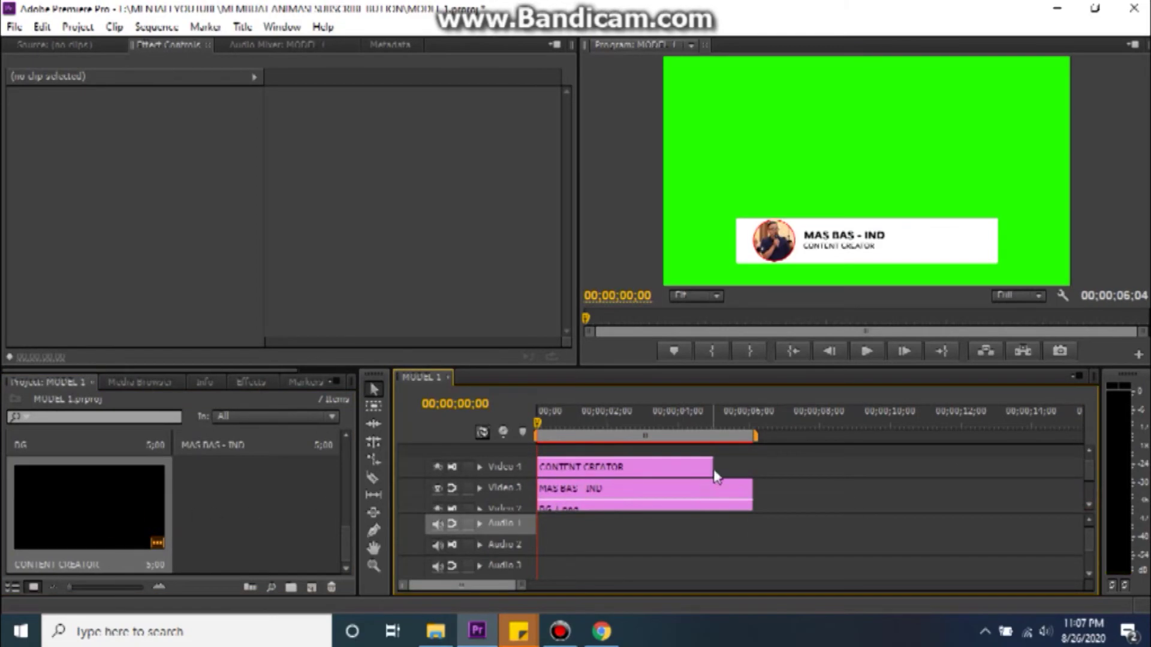
drag(714, 477, 751, 478)
scroll(231, 528, up, 2)
- Switch to the Effects panel and expand the Video Transitions folder
scroll(232, 529, up, 2)
scroll(231, 528, up, 2)
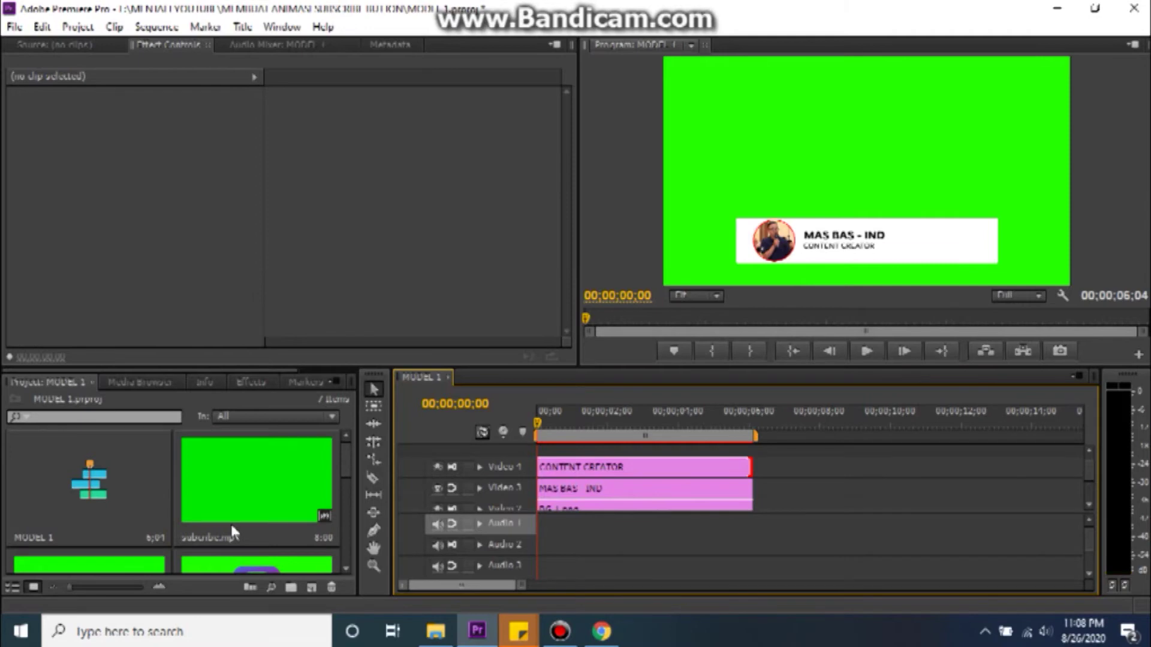
click(272, 383)
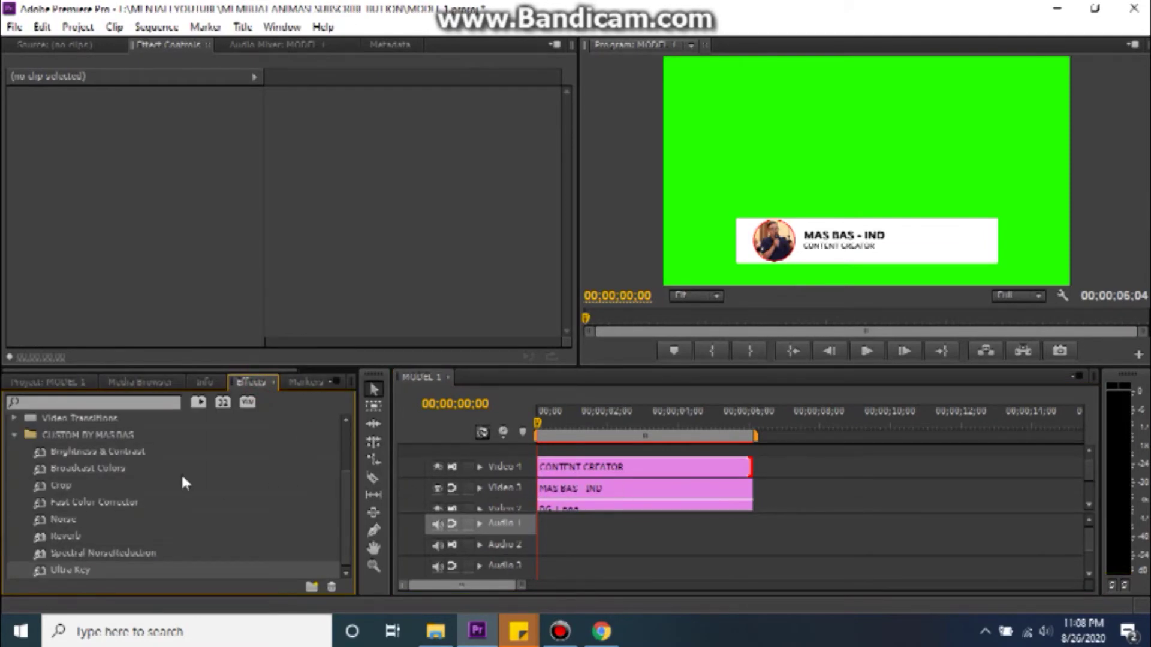
scroll(152, 480, up, 2)
scroll(153, 480, up, 1)
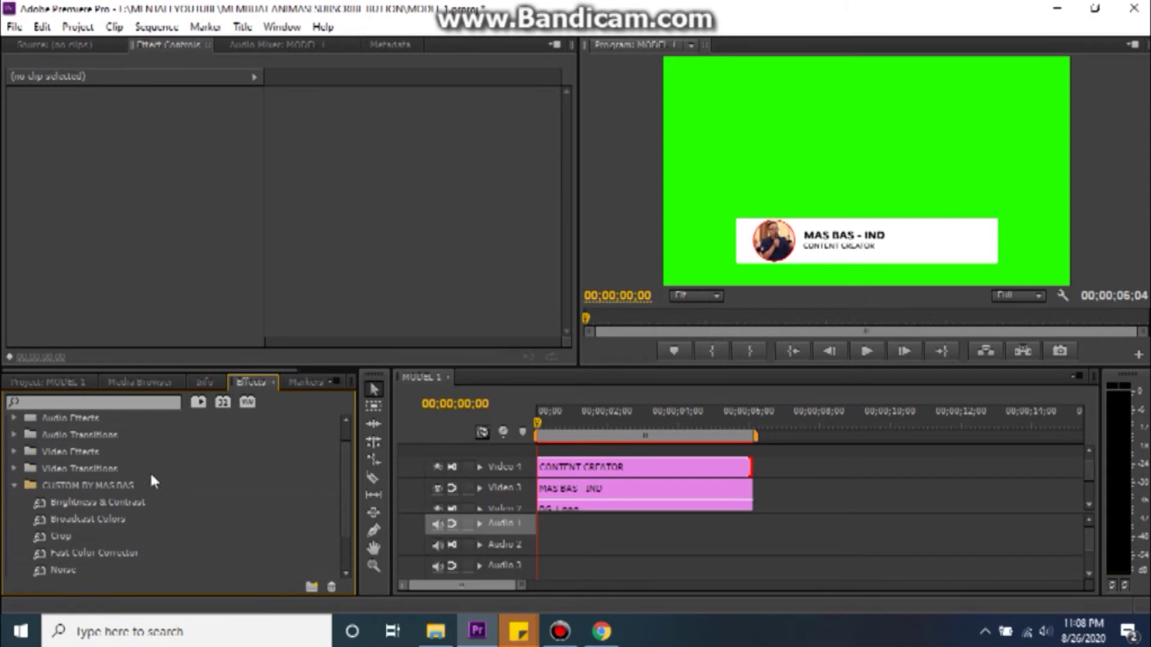
click(14, 468)
scroll(23, 508, down, 2)
- Apply a Wipe transition to the start of CONTENT CREATOR and scrub to preview it
scroll(23, 508, down, 1)
click(22, 504)
scroll(60, 516, down, 5)
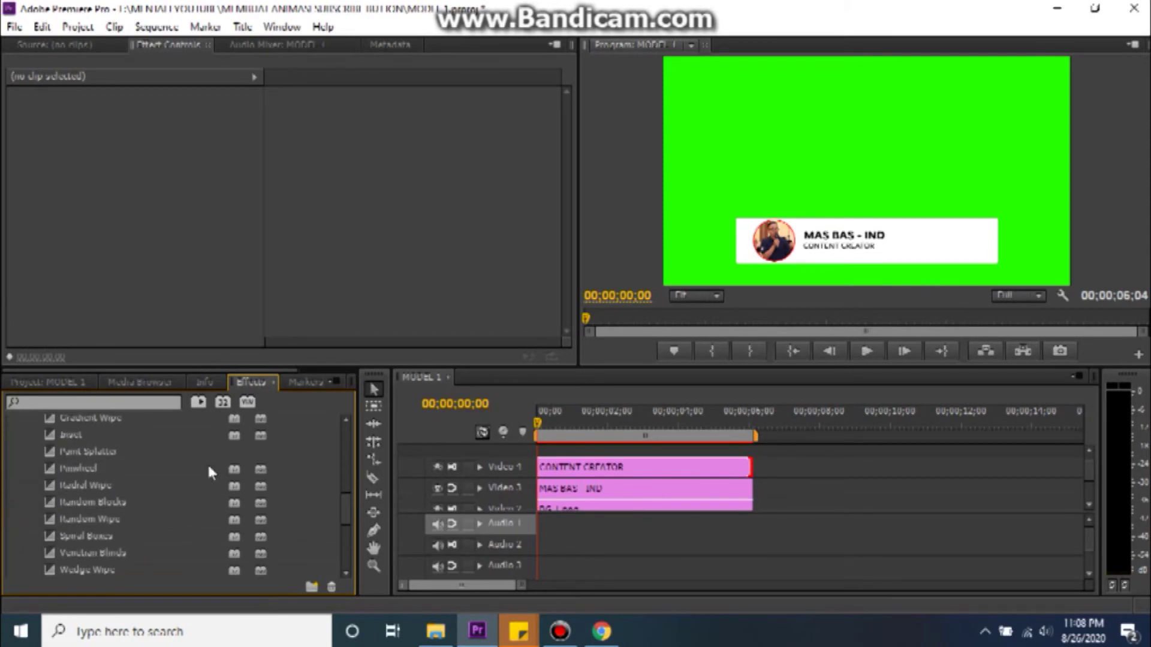
click(83, 519)
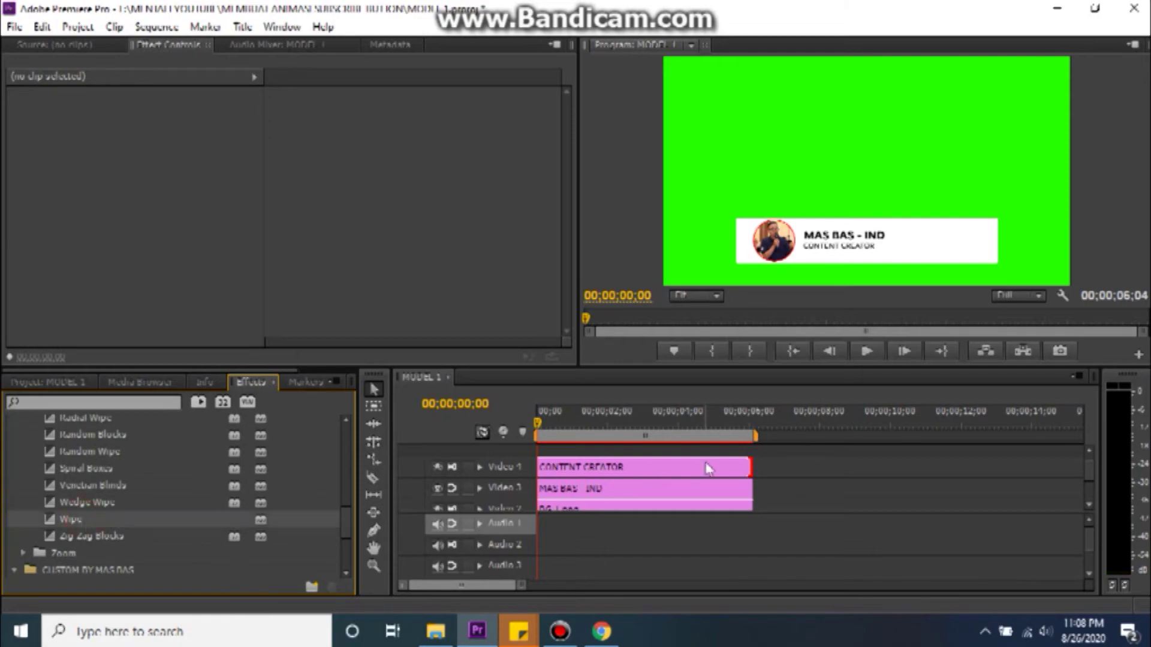
drag(82, 518, 553, 475)
click(535, 427)
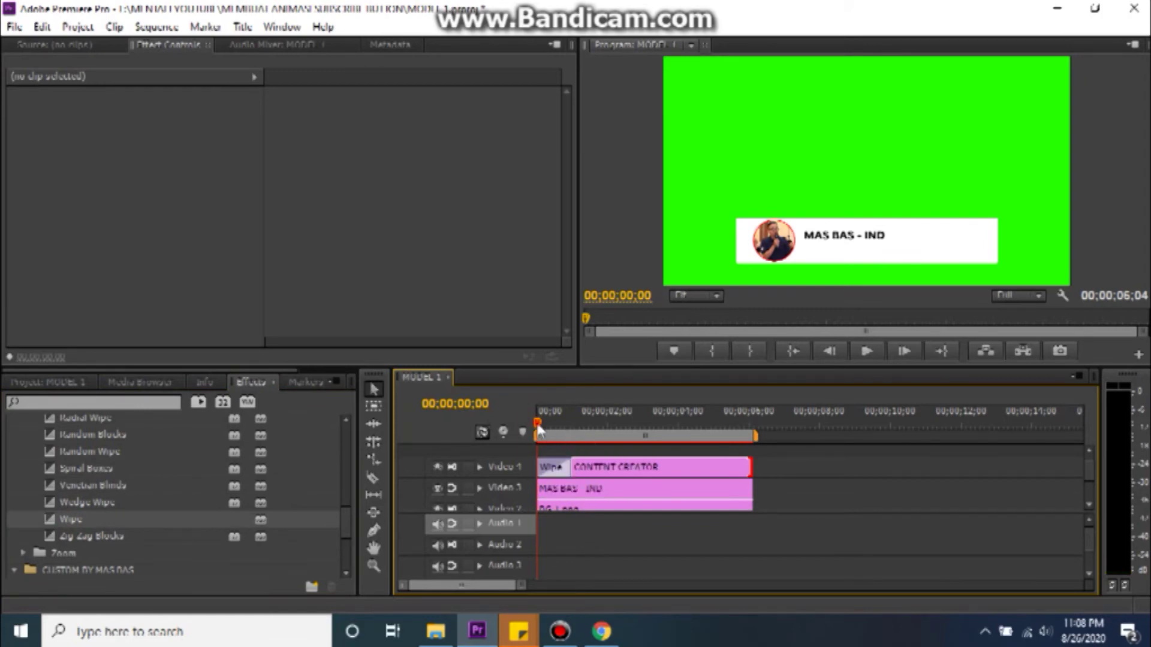
drag(538, 427, 537, 427)
- Add a Wipe at the end of CONTENT CREATOR and start one on the name clip
click(561, 466)
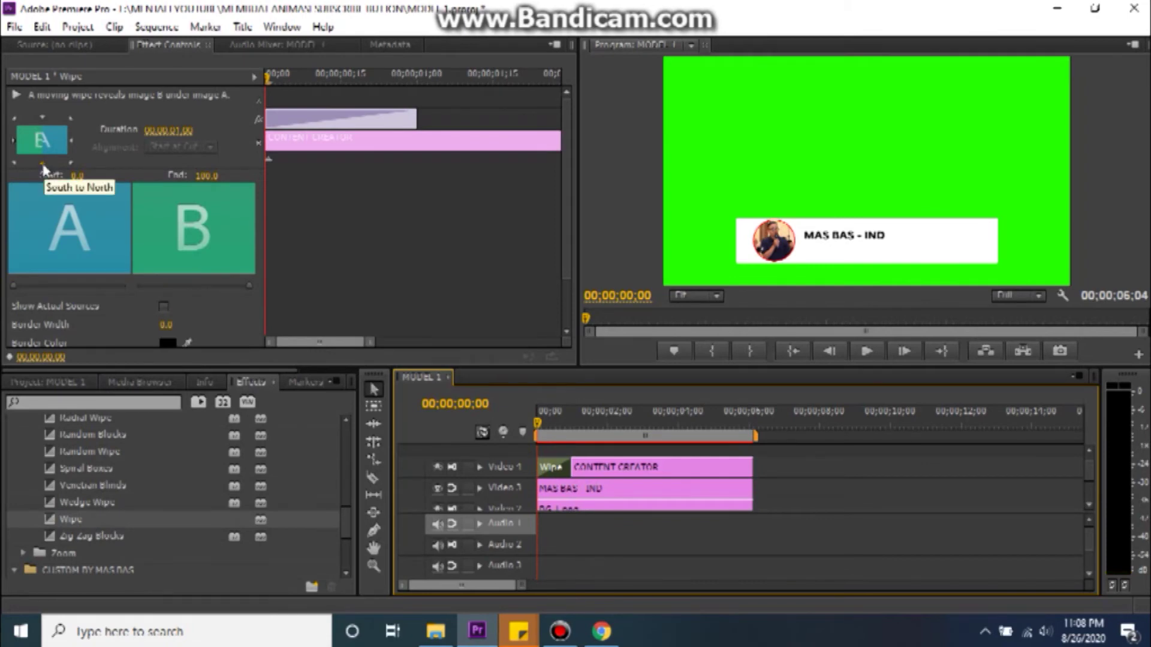
click(817, 480)
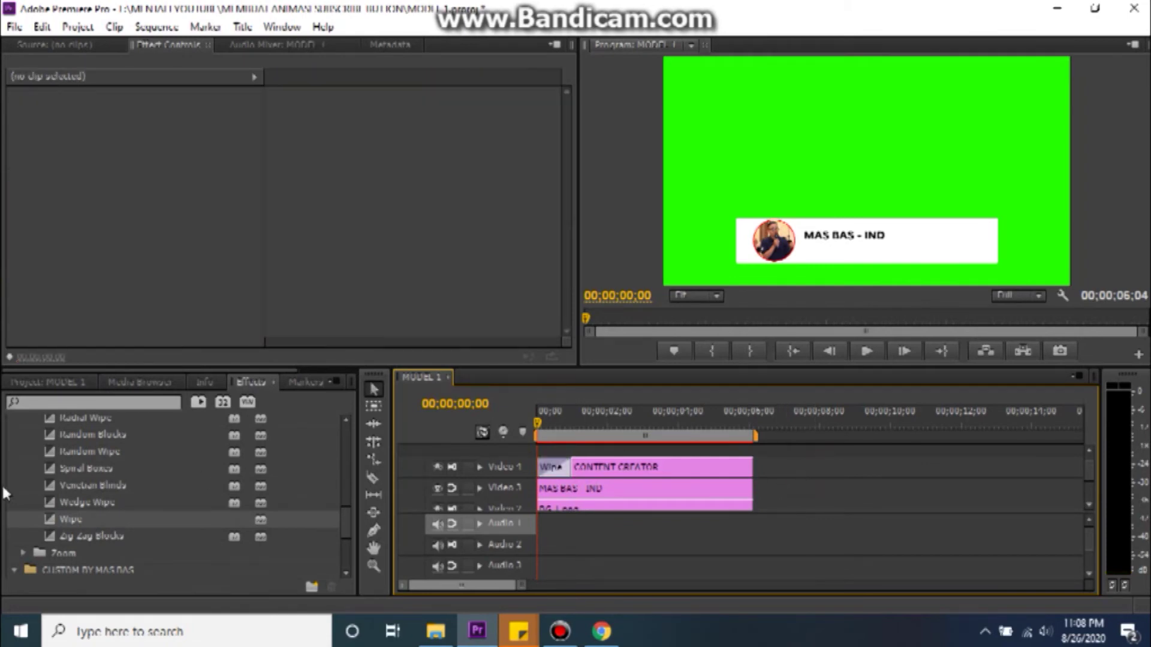
drag(71, 520, 744, 467)
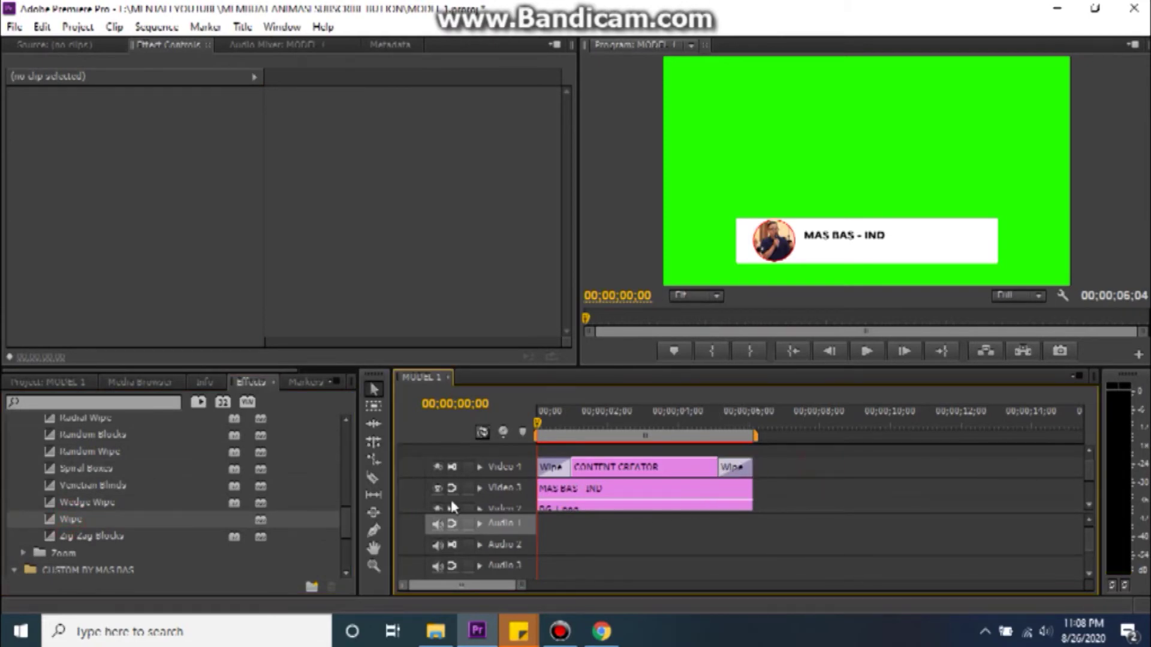
drag(89, 520, 731, 491)
click(731, 490)
- Add Wipe transitions to both ends of MAS BAS - IND and preview them
drag(68, 528, 738, 483)
click(811, 476)
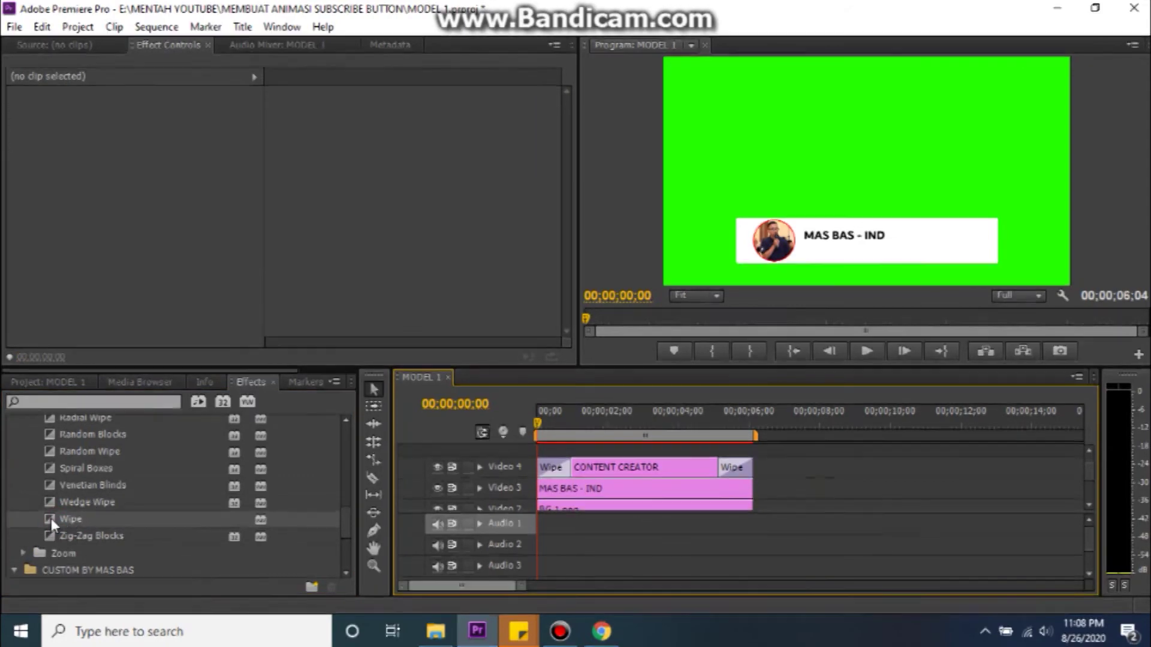
drag(53, 519, 550, 488)
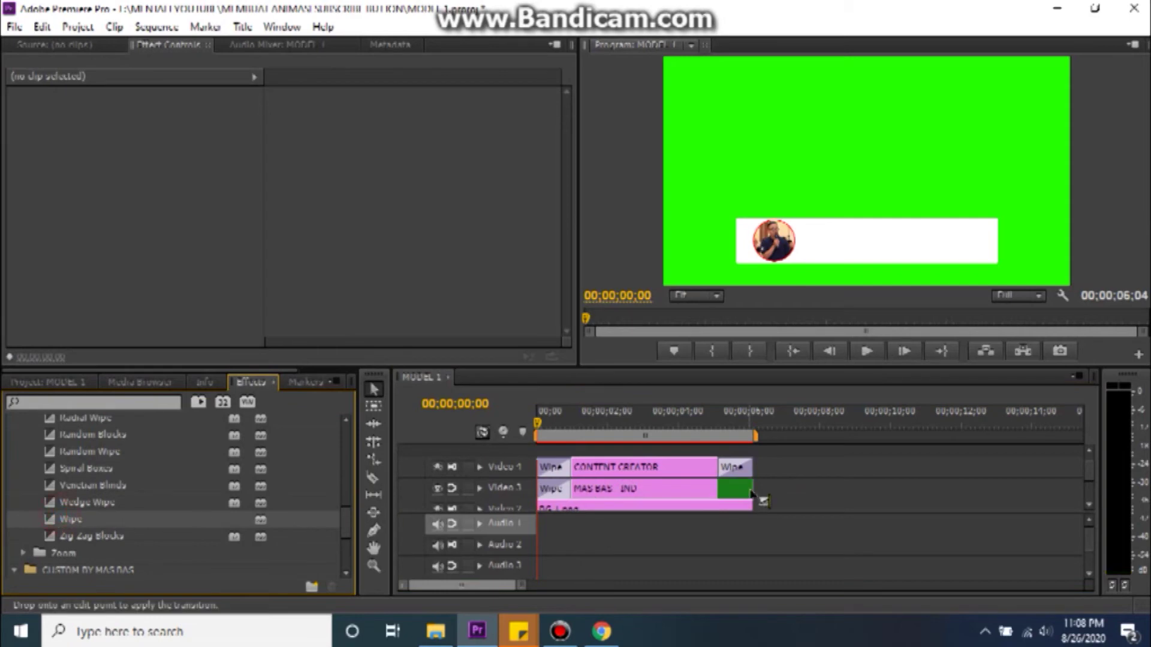
drag(126, 520, 736, 488)
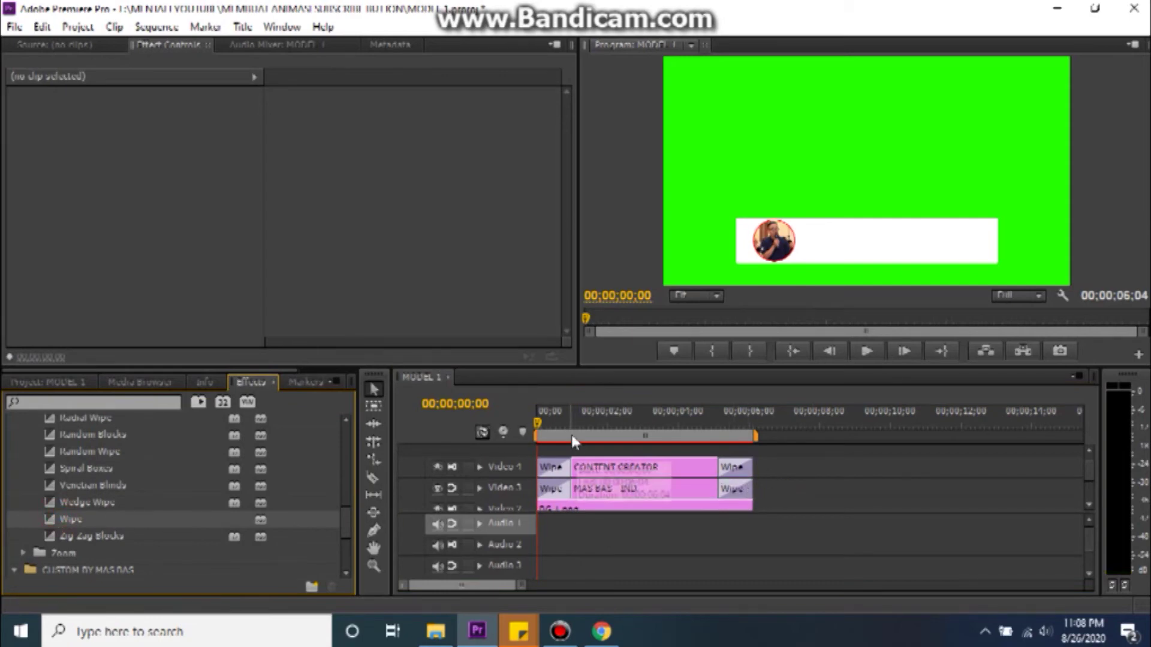
key(space)
click(920, 499)
key(Home)
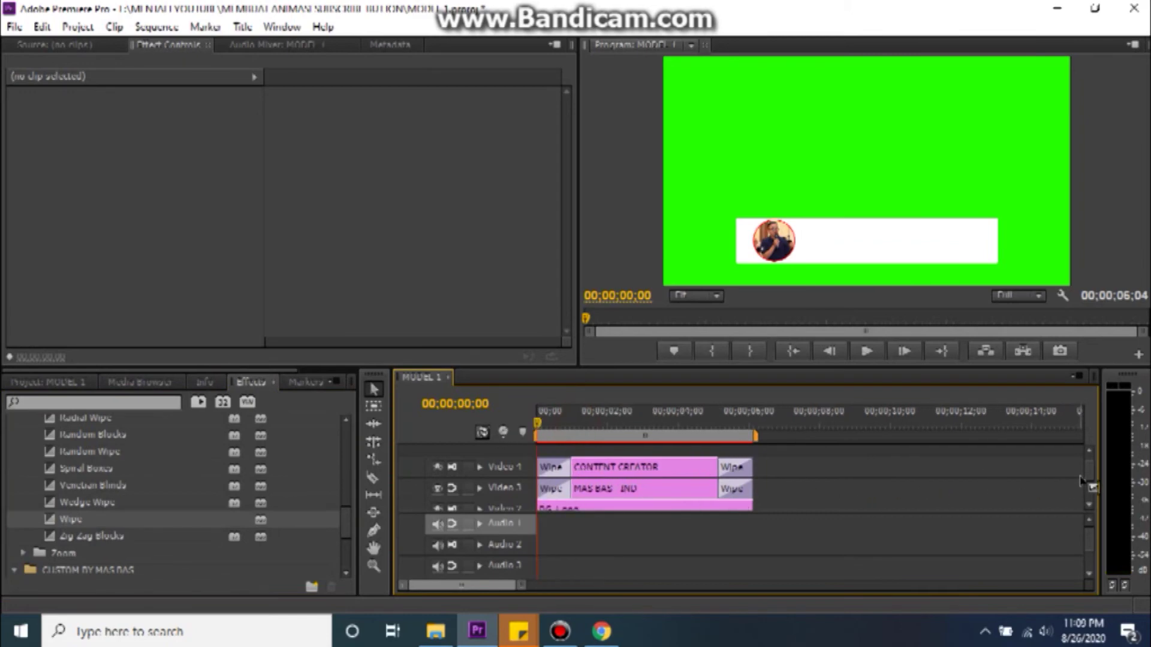
- Add a Wipe at the start of the BG 1.png background bar
drag(1089, 473, 1091, 487)
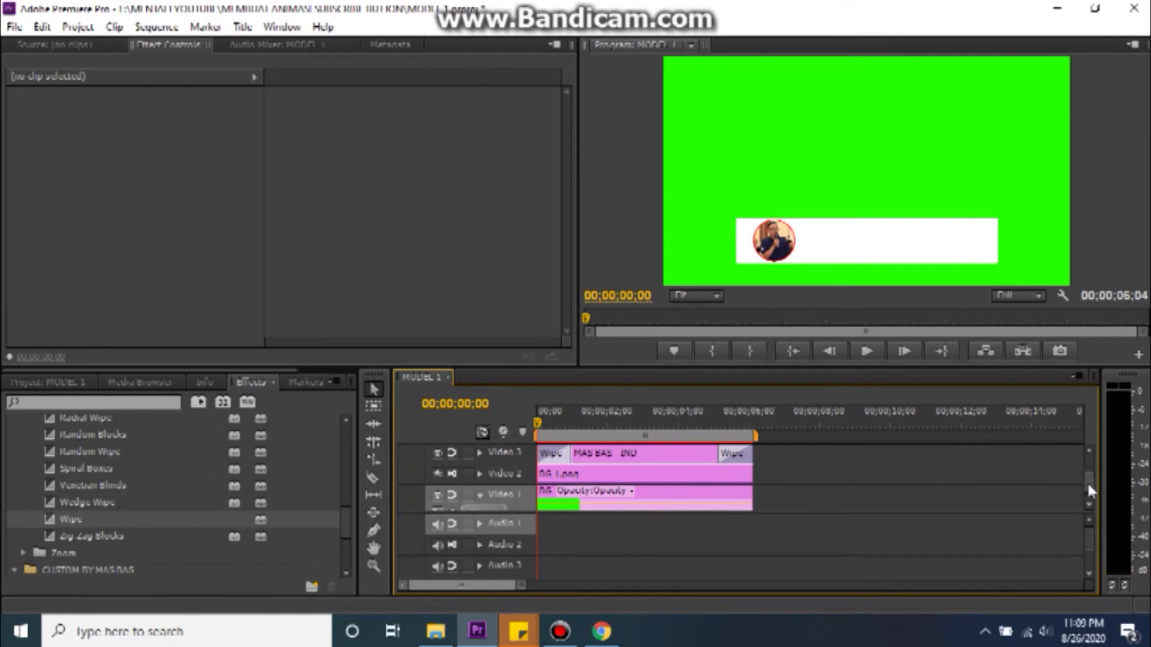
drag(1084, 489, 1087, 492)
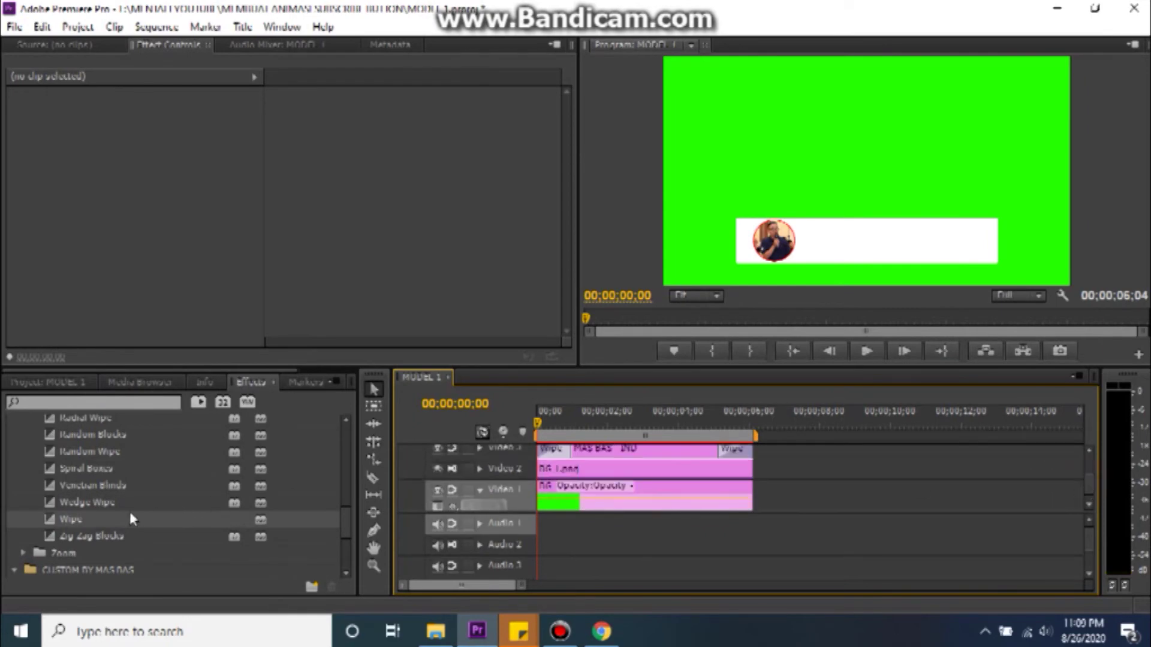
drag(70, 518, 560, 472)
click(559, 470)
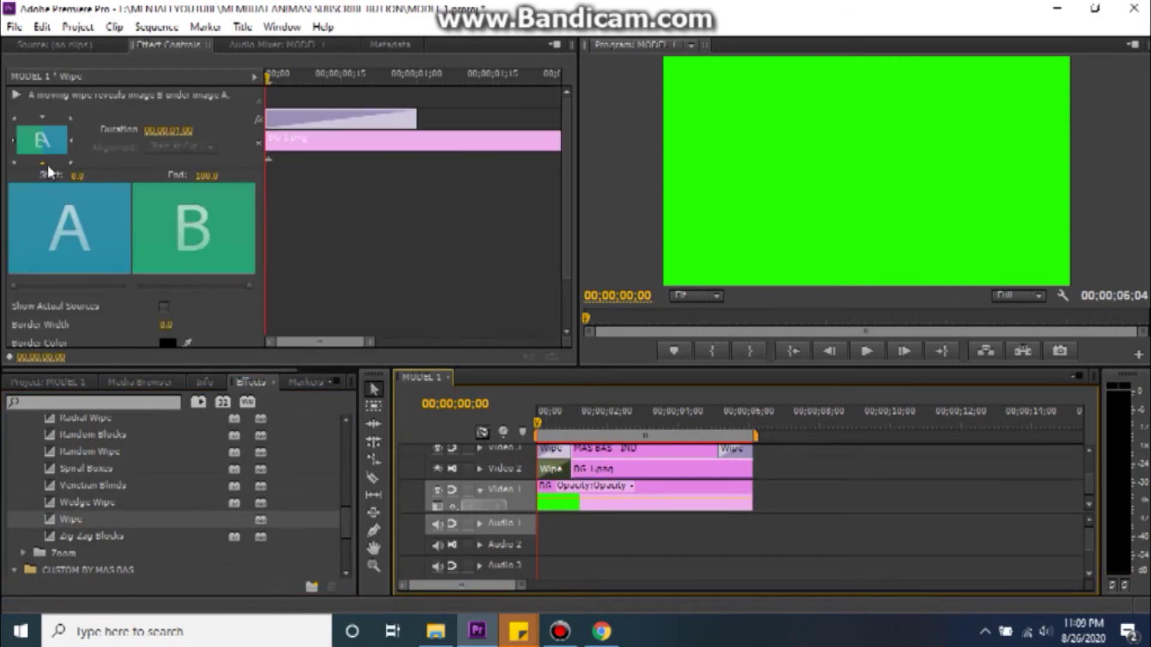
- Play the lower third from the sequence start to preview the wipes
drag(1089, 504, 1089, 482)
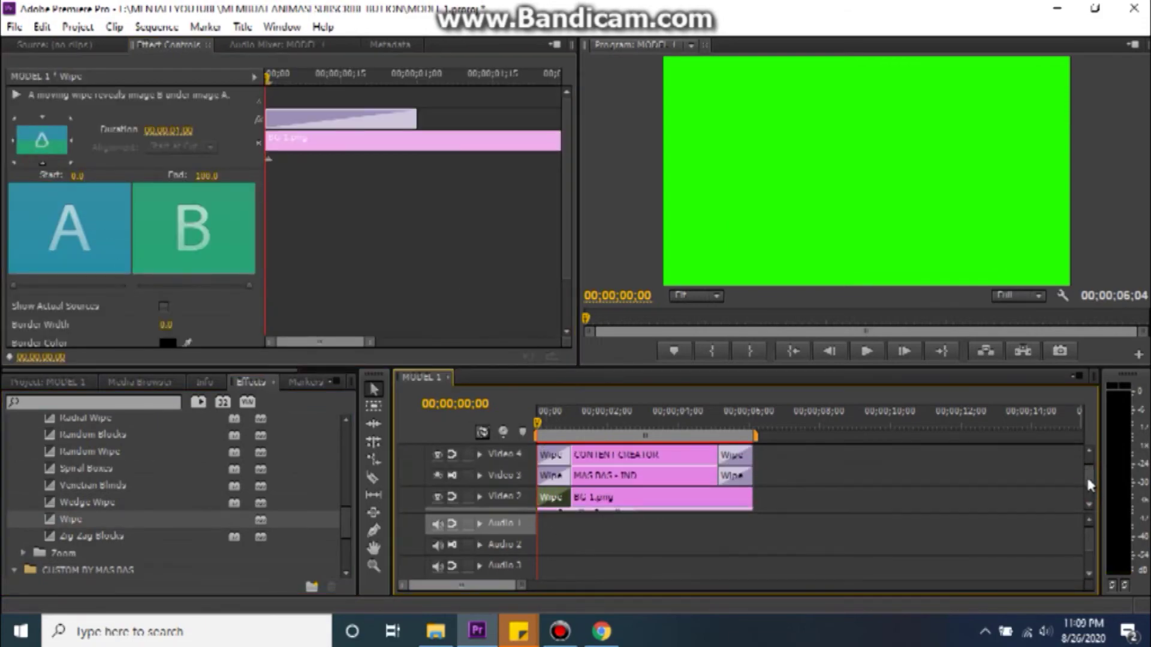
key(space)
mouse_move(1090, 479)
mouse_down()
mouse_move(1092, 506)
mouse_move(1092, 474)
mouse_up()
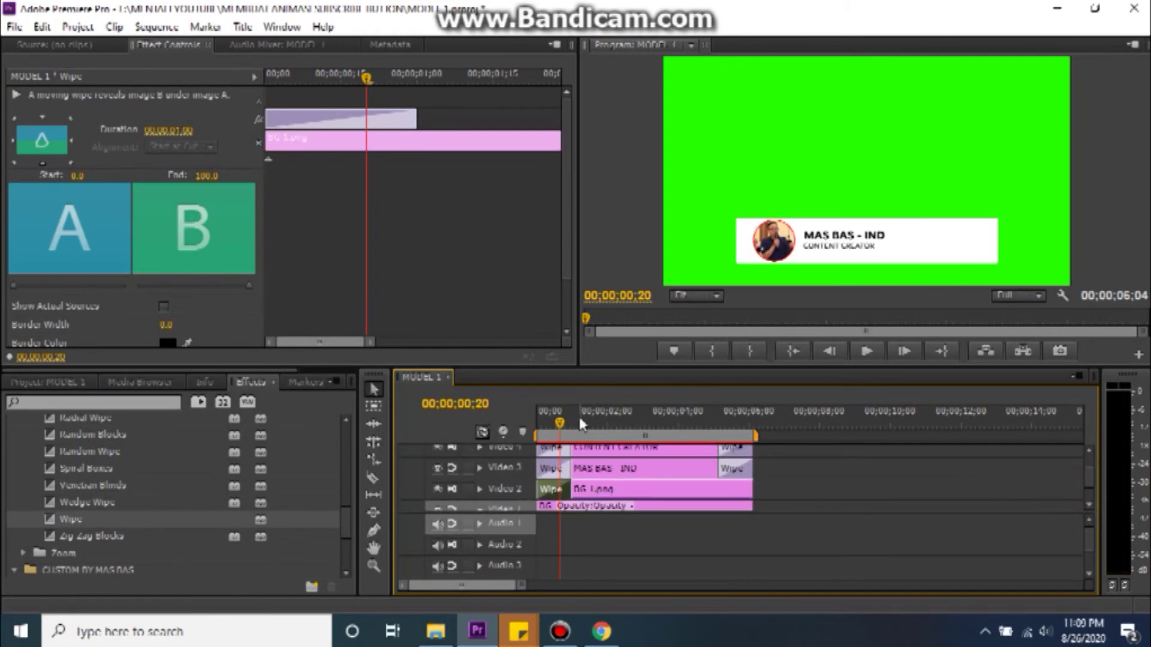
key(Home)
key(space)
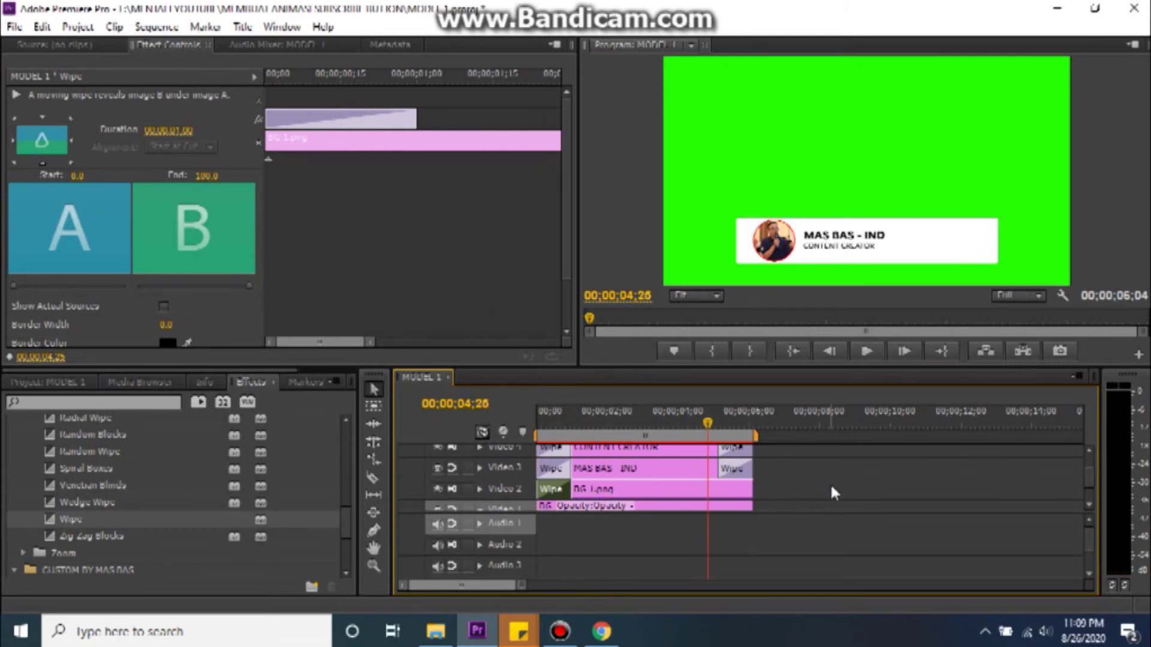
key(space)
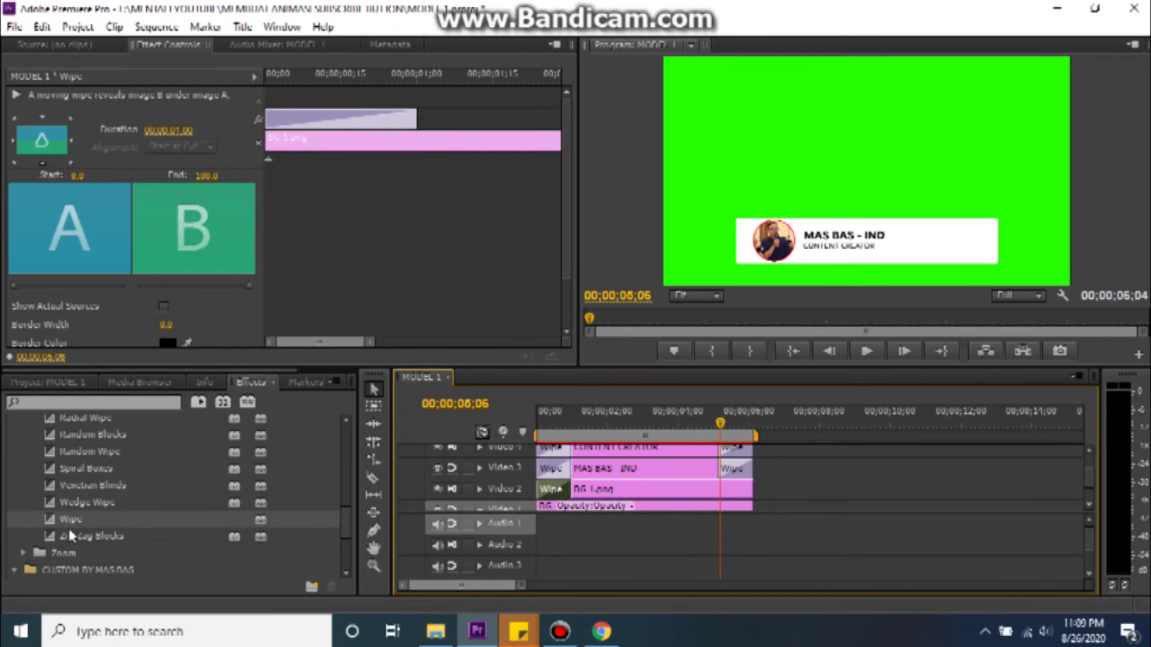
- Add a Wipe at the end of the background bar and preview the wipe-out
drag(64, 519, 736, 489)
click(736, 489)
click(707, 414)
key(space)
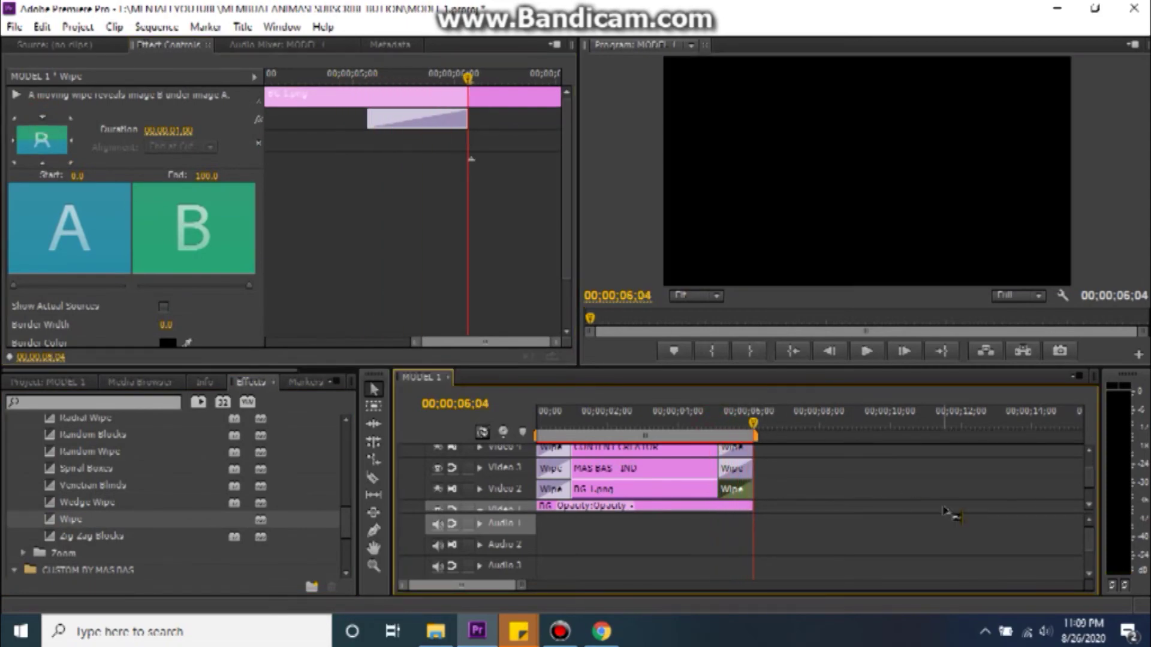
click(708, 418)
click(741, 473)
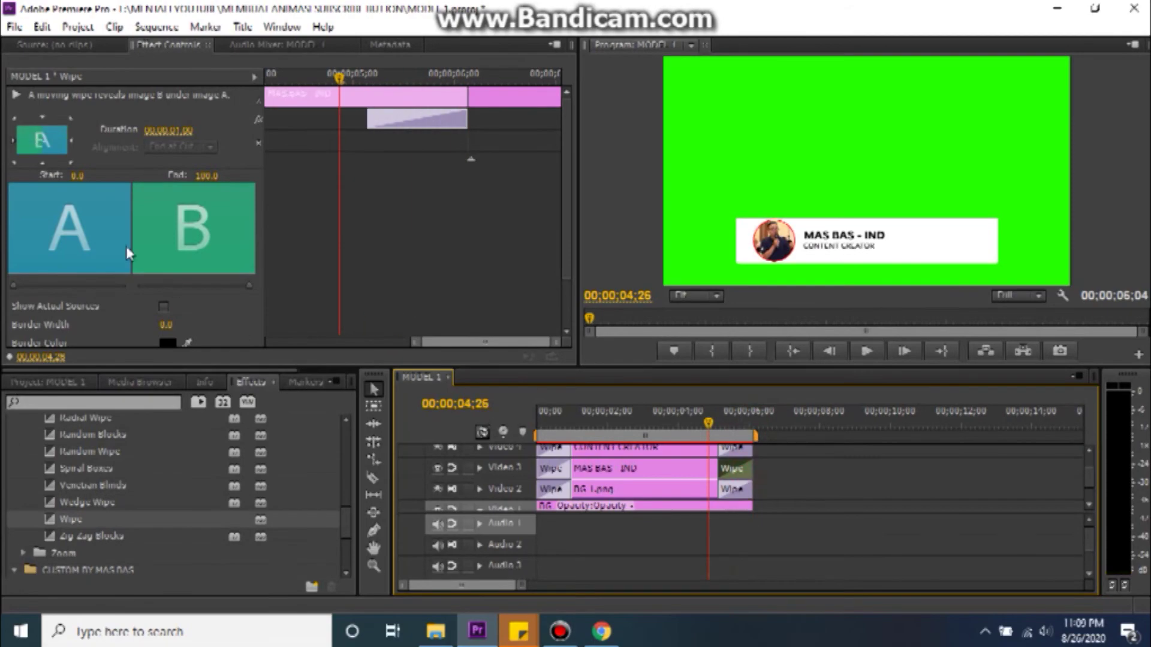
click(732, 448)
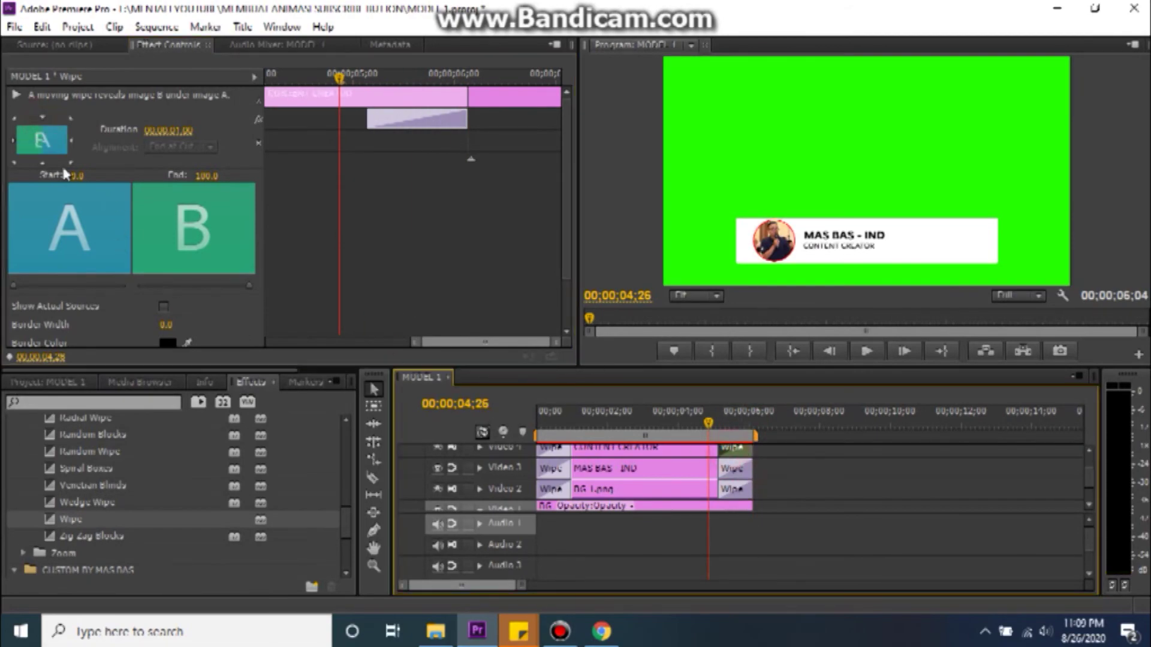
- Replay the whole lower third from the start of the sequence
key(Home)
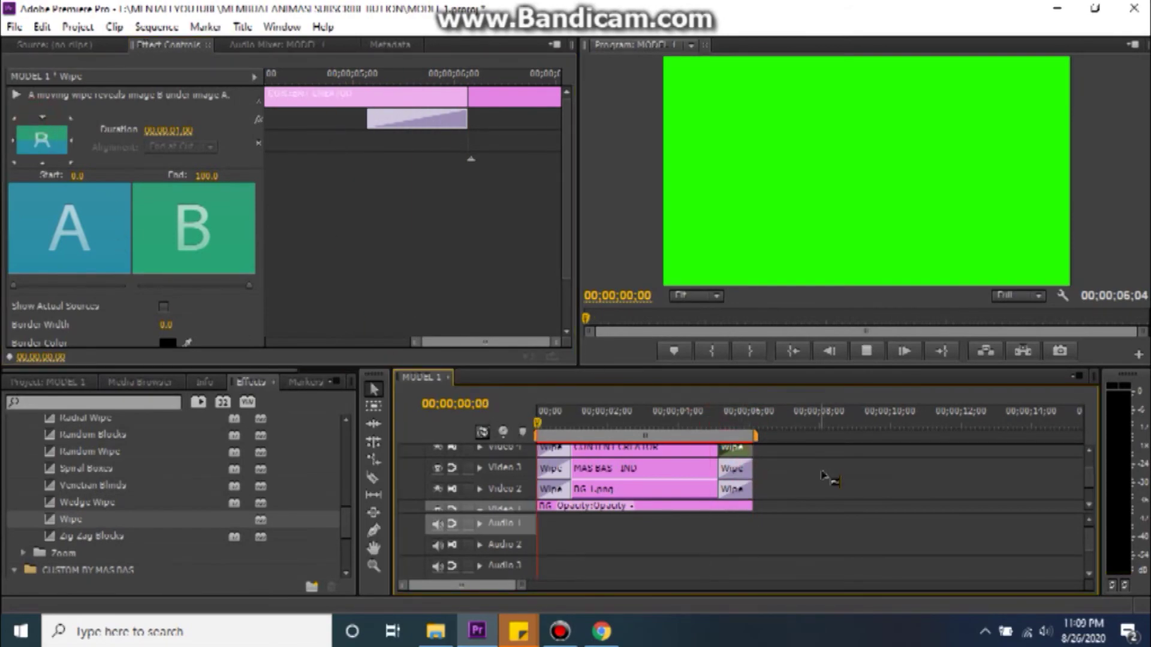
key(space)
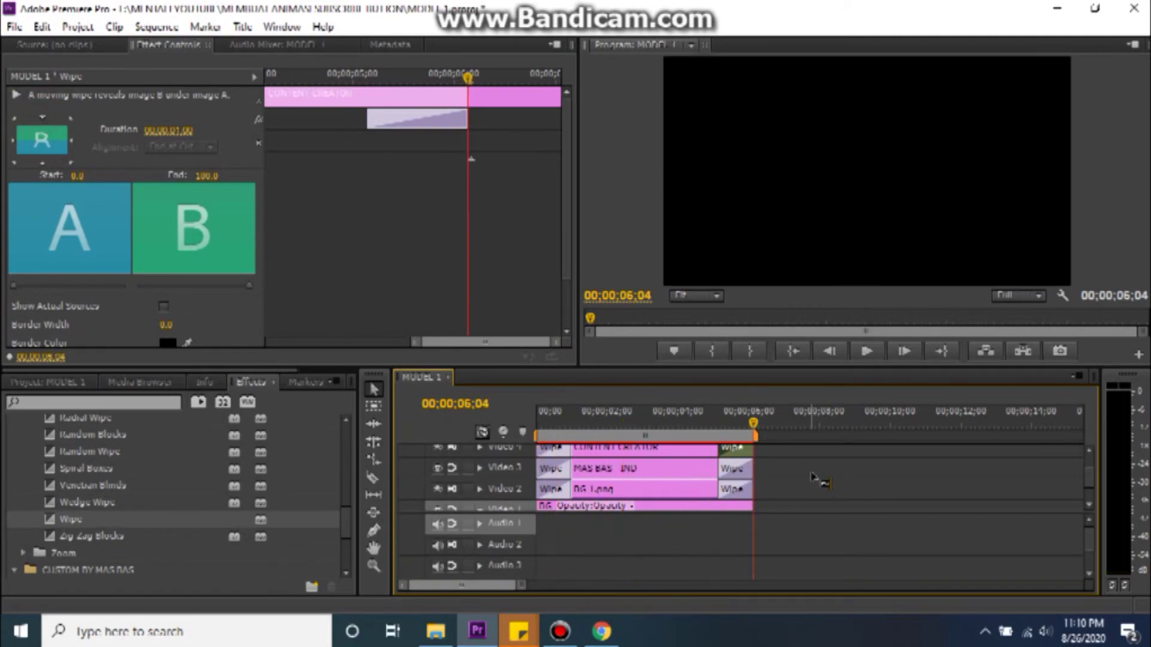
key(Home)
drag(1089, 483, 1089, 475)
click(72, 382)
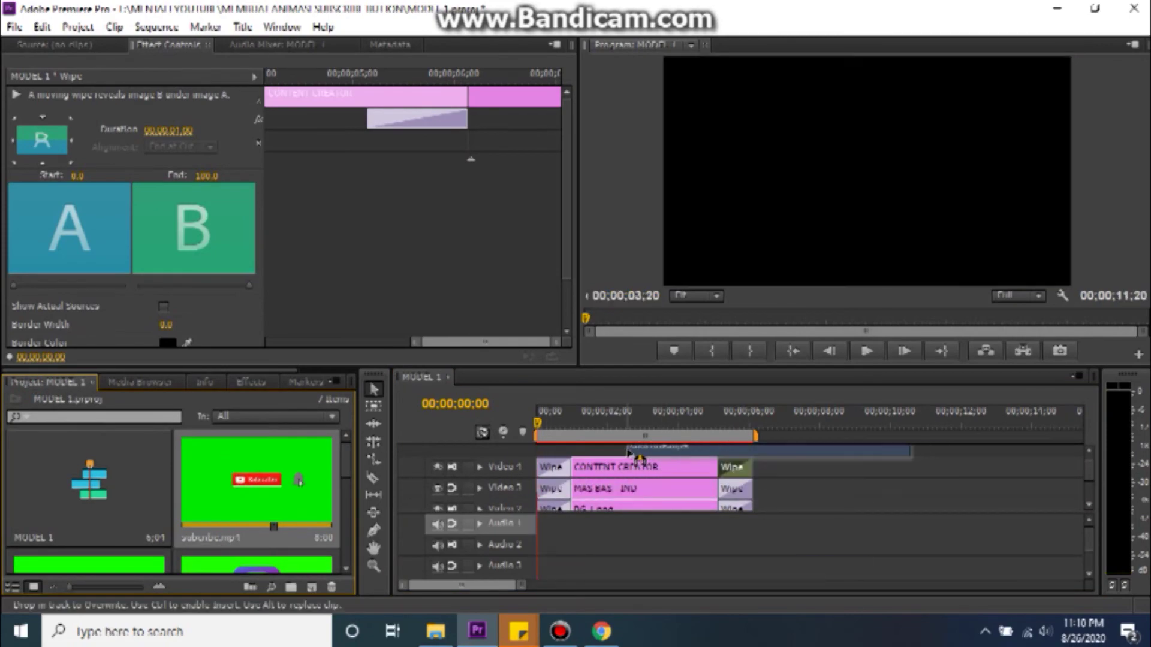
- Add subscribe.mp4 on Video 5 and extend the CONTENT CREATOR, name and bar clips to 8;00
drag(331, 483, 555, 506)
drag(1088, 493, 1084, 476)
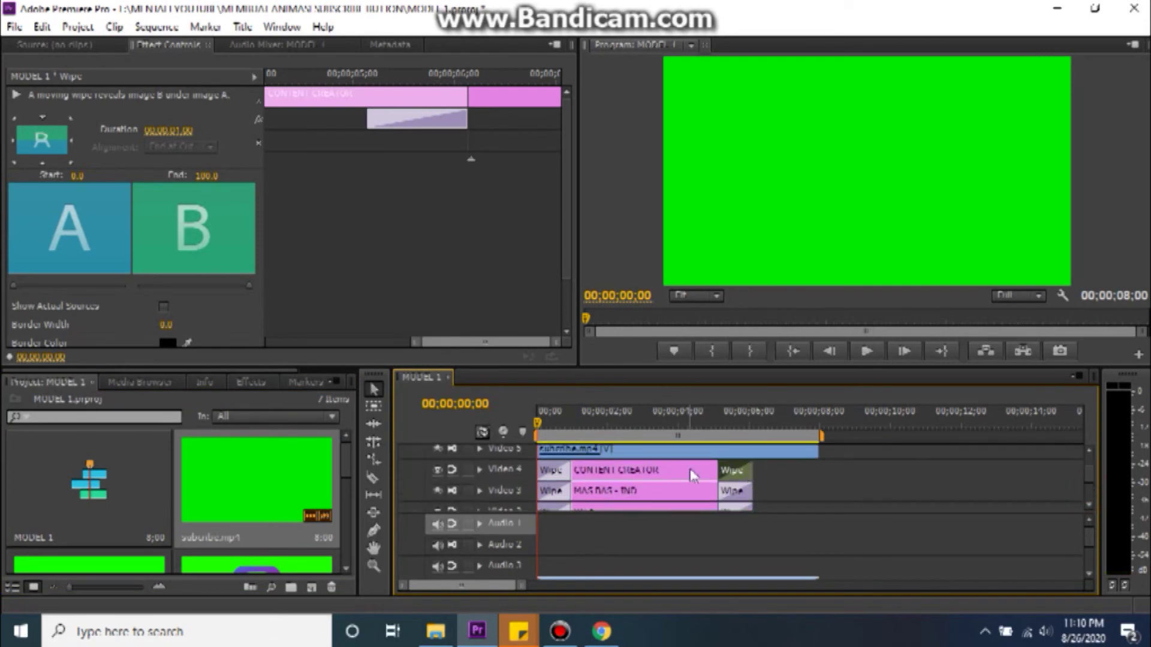
click(693, 473)
drag(754, 474, 818, 470)
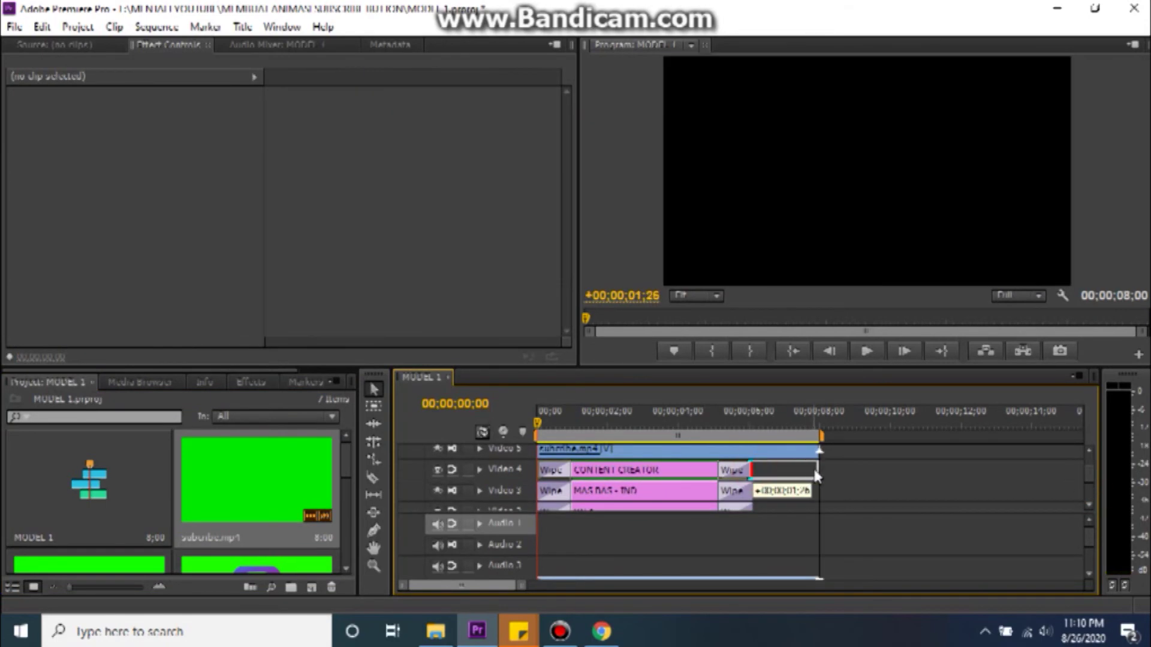
drag(752, 490, 818, 493)
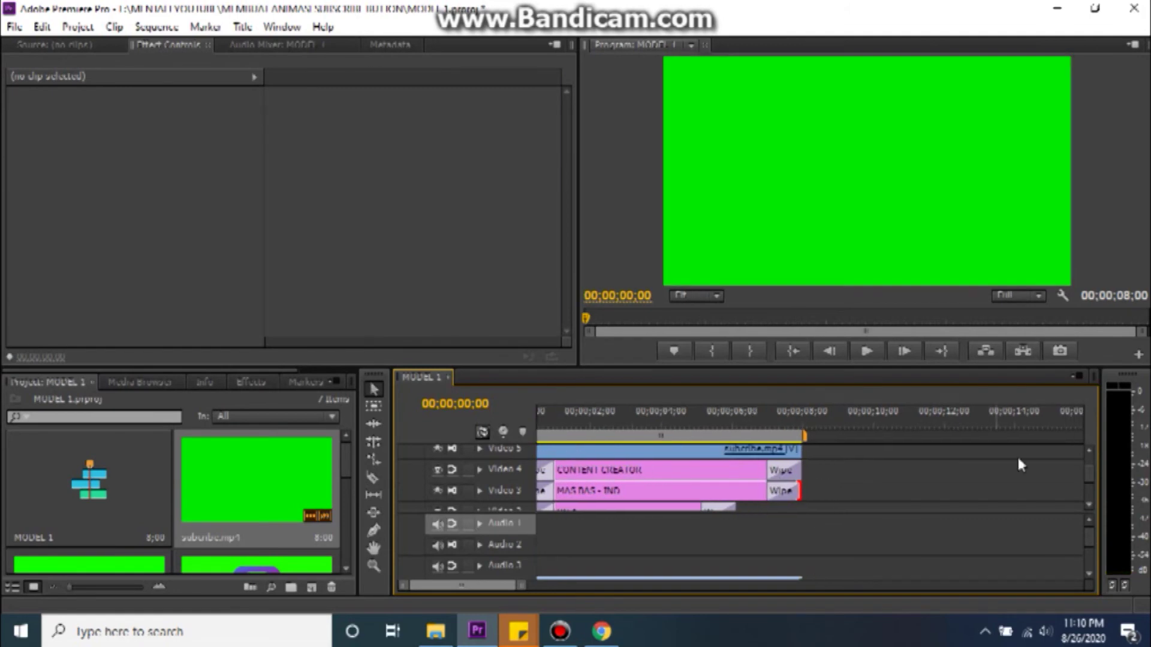
drag(1086, 469, 1087, 479)
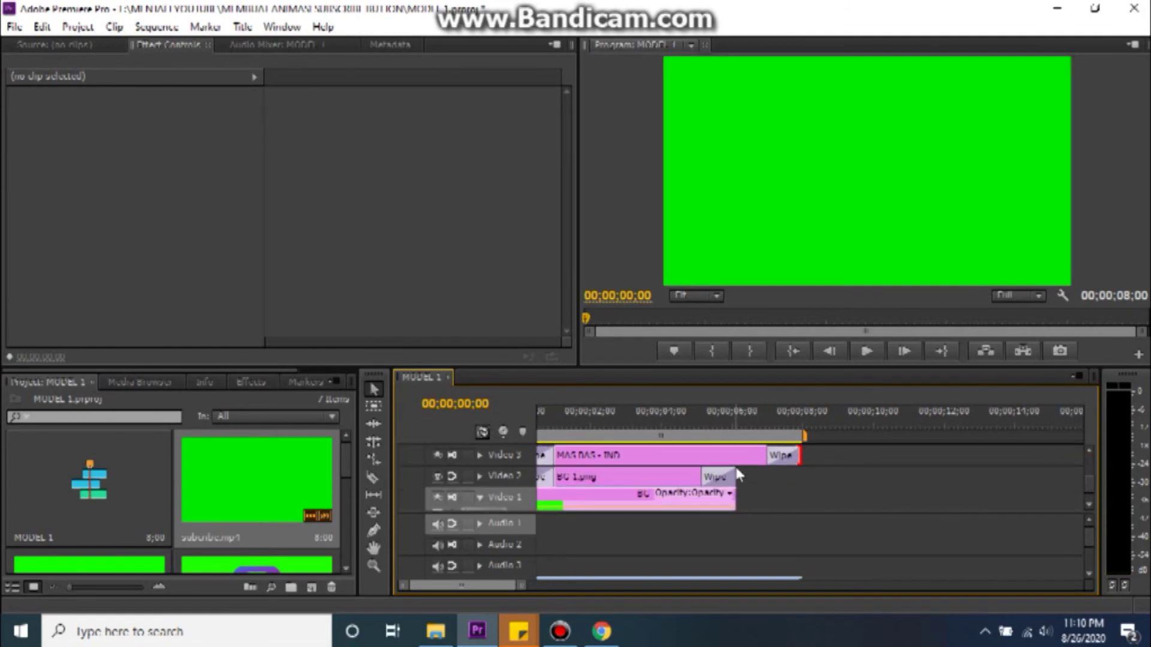
drag(739, 474, 800, 473)
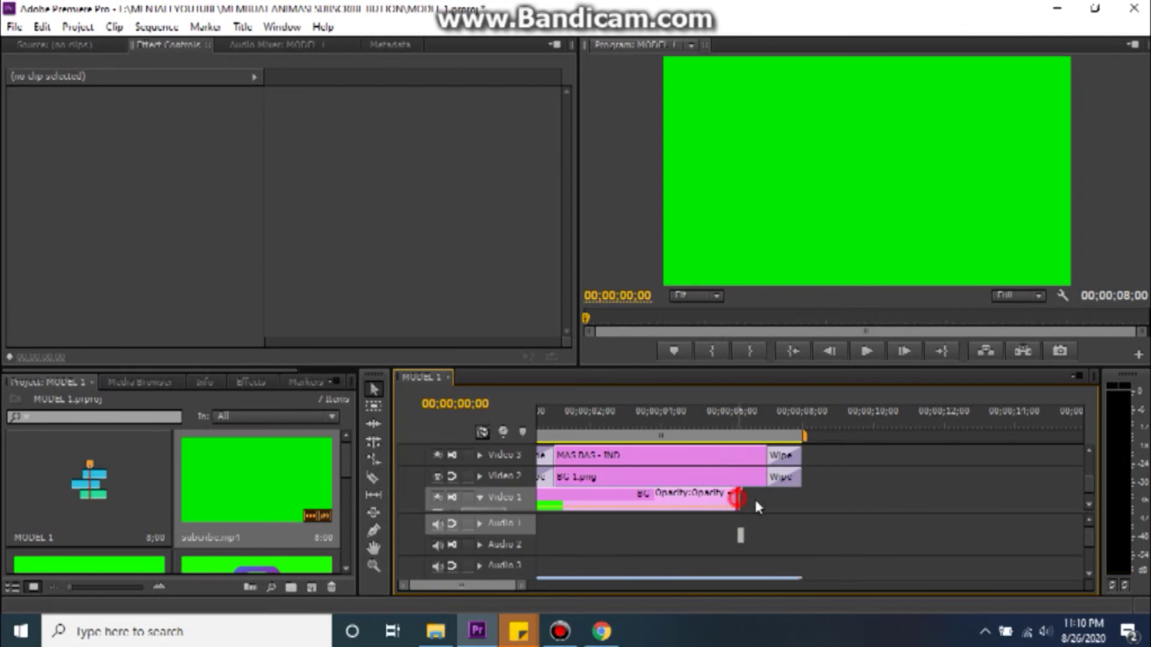
drag(736, 495, 800, 496)
drag(1086, 473, 1086, 458)
click(671, 479)
click(670, 423)
click(251, 386)
- Apply Ultra Key to the subscribe clip to remove its green
scroll(191, 498, down, 2)
scroll(190, 499, down, 3)
click(81, 570)
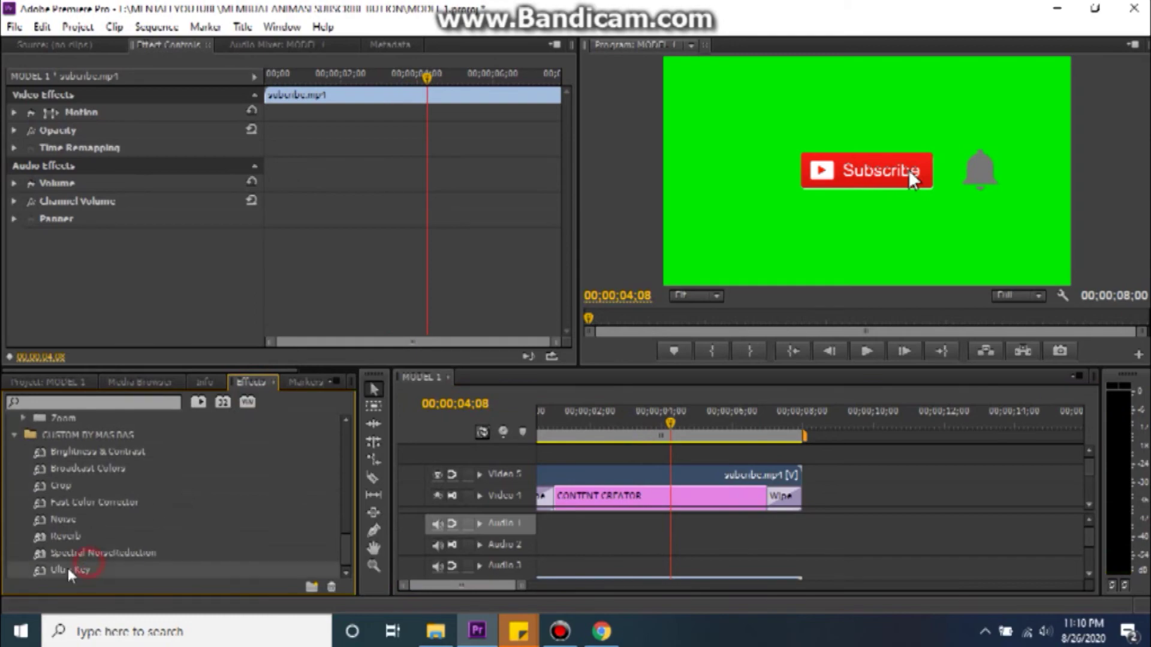
drag(146, 569, 599, 474)
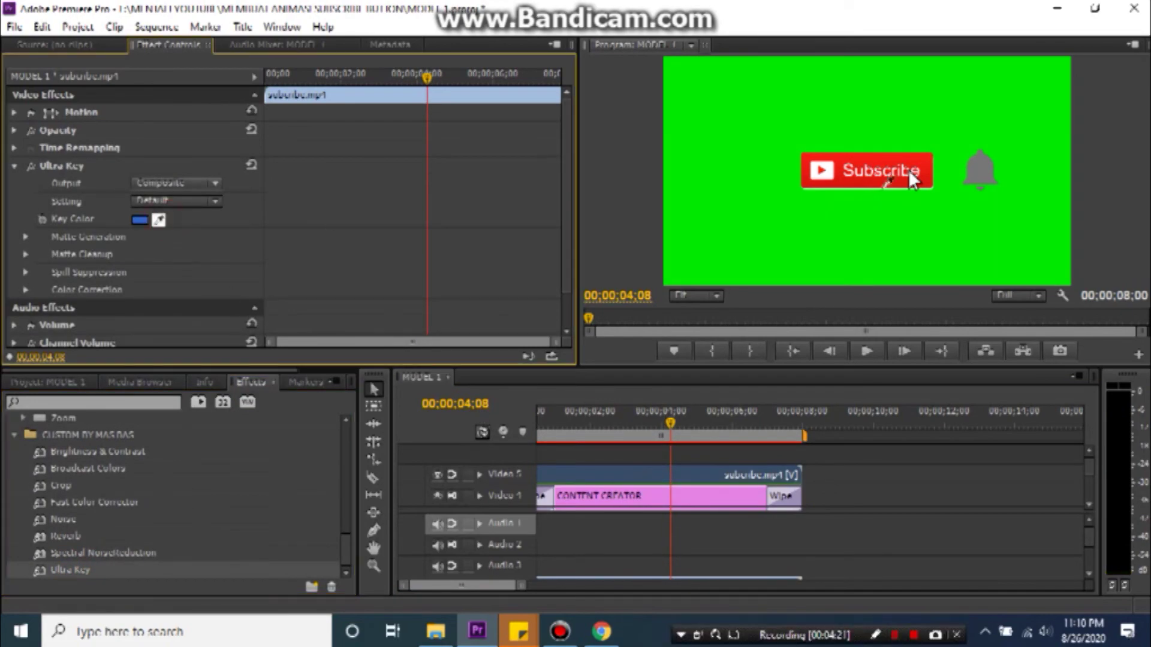
- Scale the subscribe button to 43 at position 922, 862 and play to check
click(16, 113)
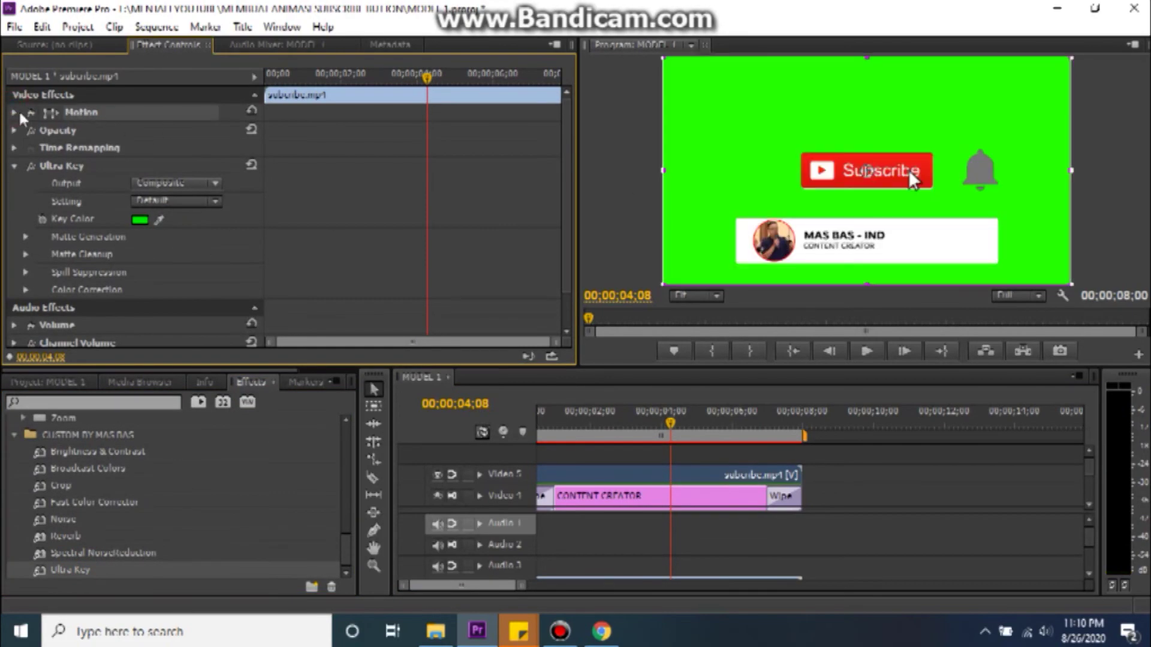
click(14, 114)
drag(147, 156, 112, 156)
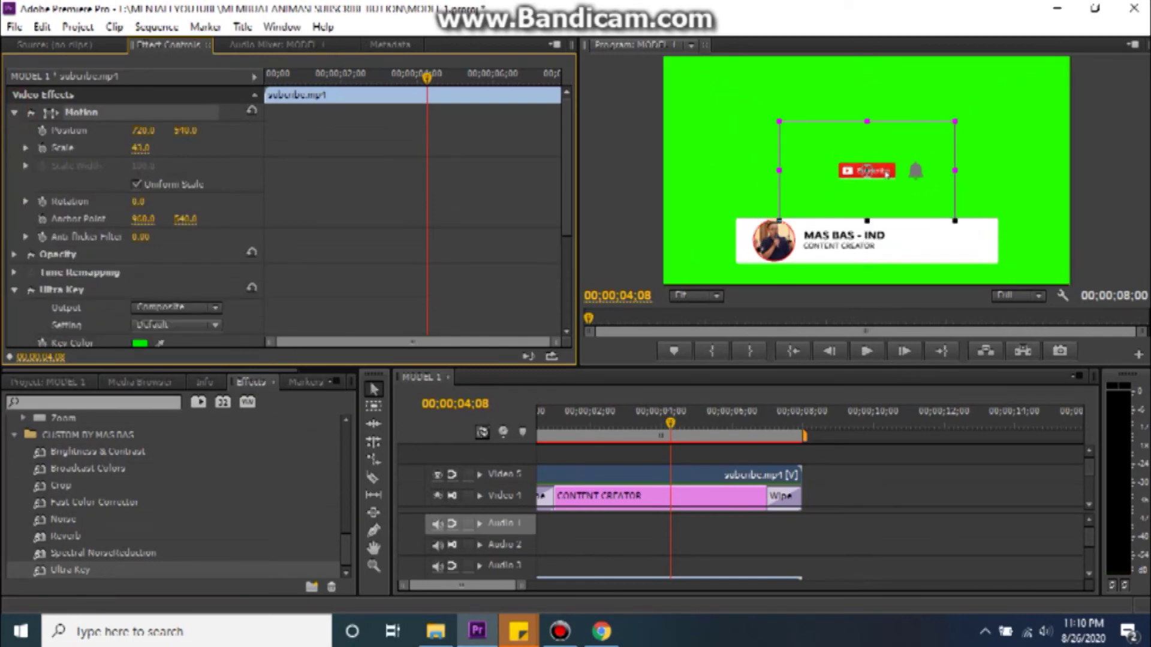
drag(186, 130, 257, 130)
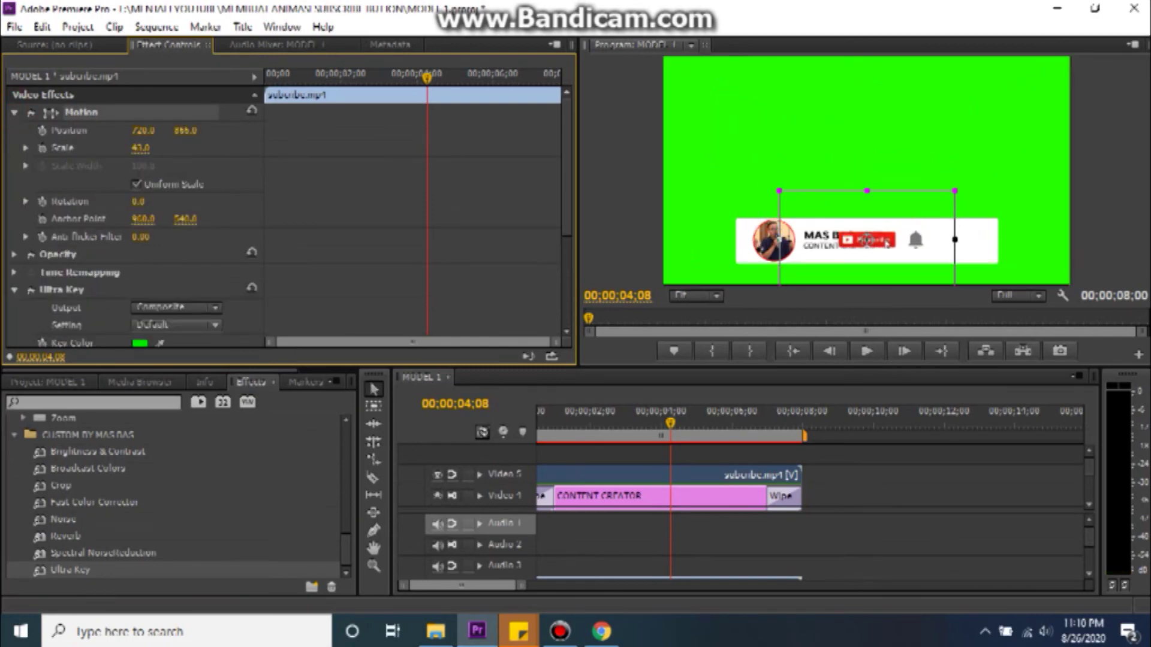
drag(142, 130, 197, 130)
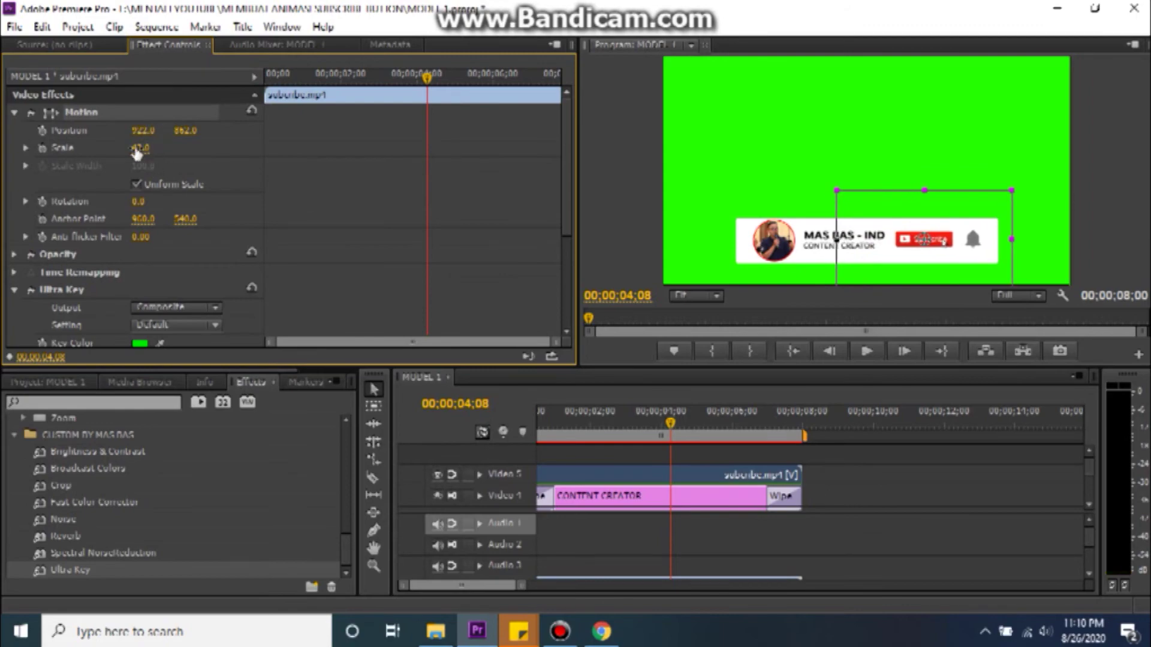
click(427, 431)
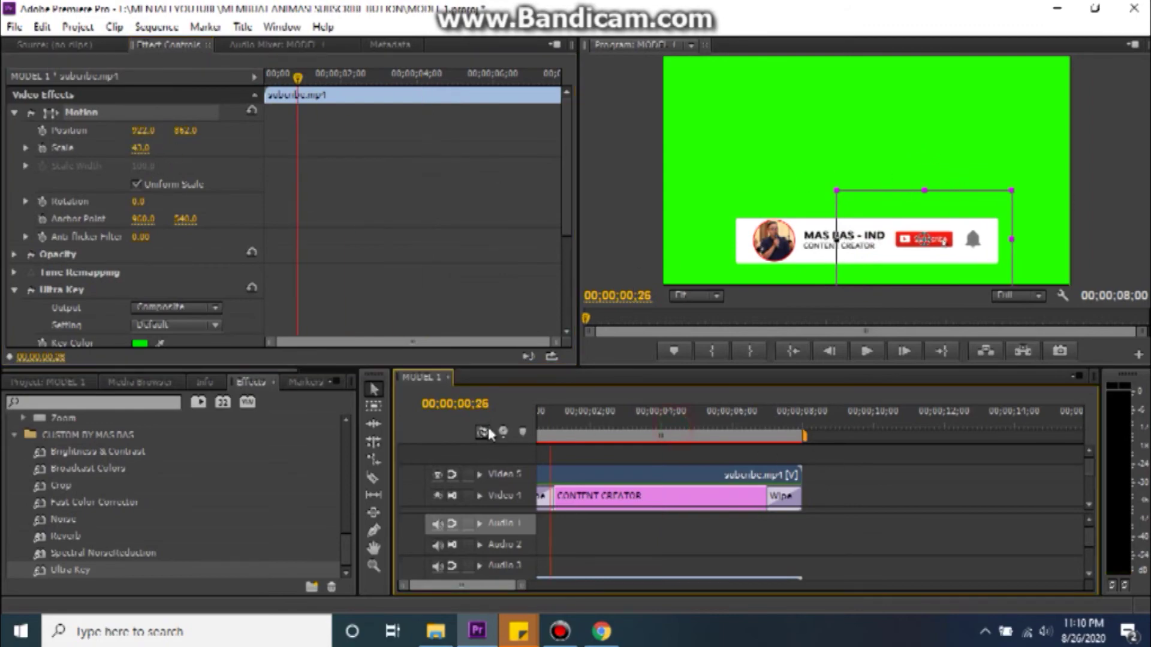
key(Home)
key(space)
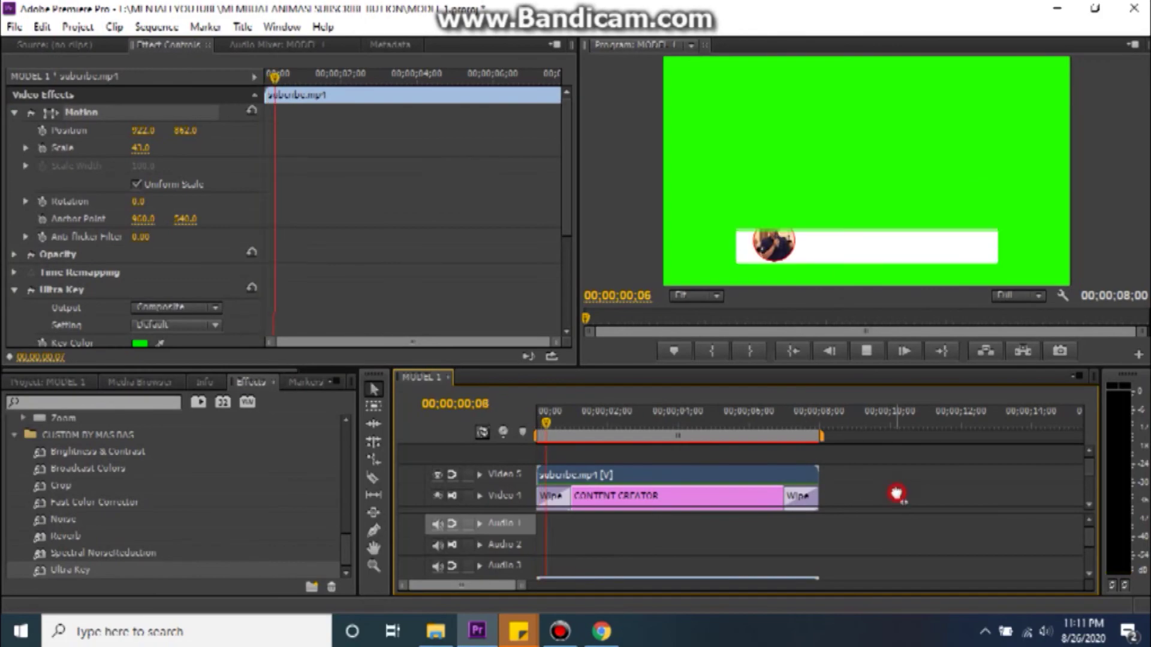
- Play the sequence from the beginning to review the subscribe clip
click(898, 492)
key(Home)
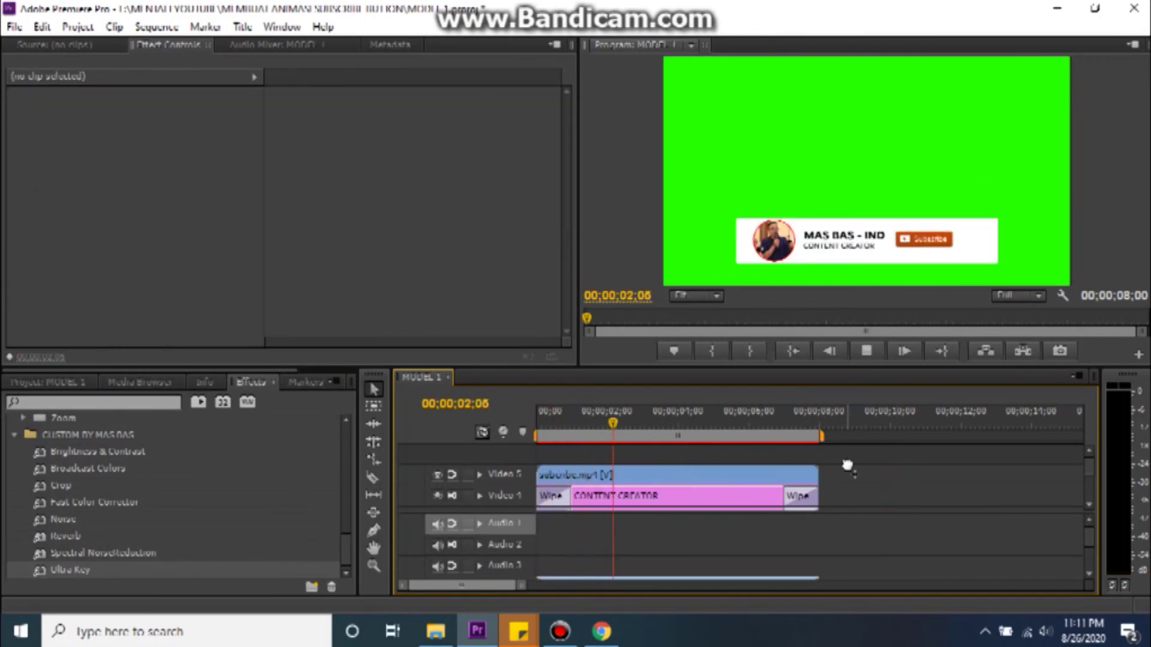
key(space)
- Add Wipe transitions to the end and start of the subscribe.mp4 clip on Video 5
scroll(84, 515, up, 2)
scroll(78, 479, up, 2)
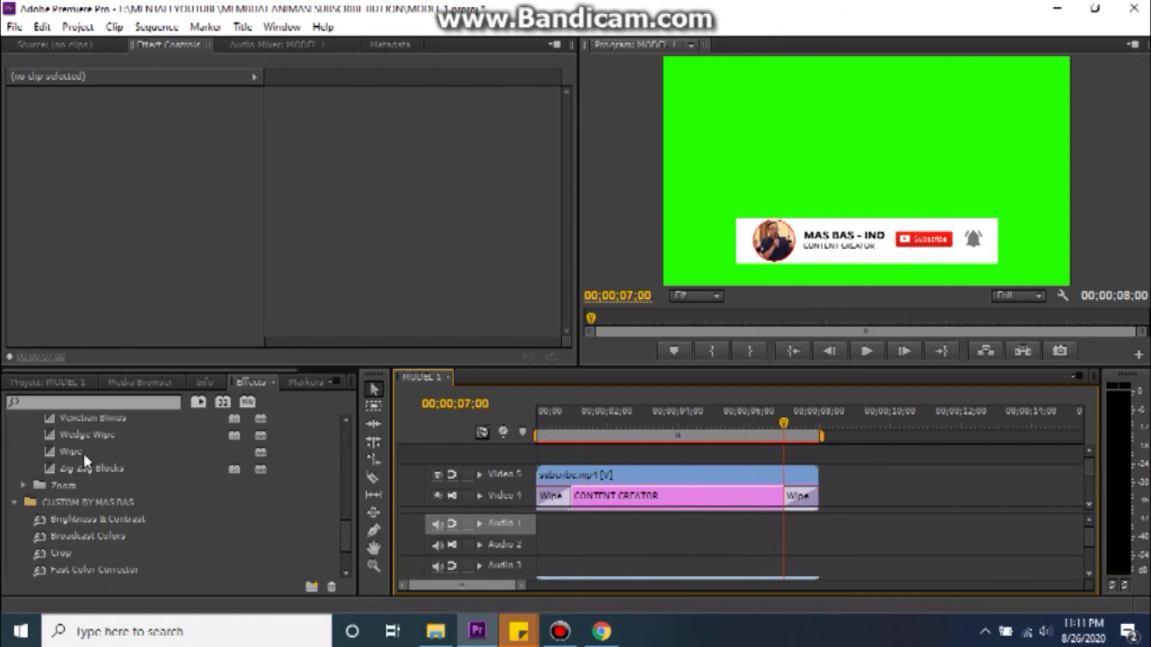
click(75, 454)
drag(463, 461, 791, 485)
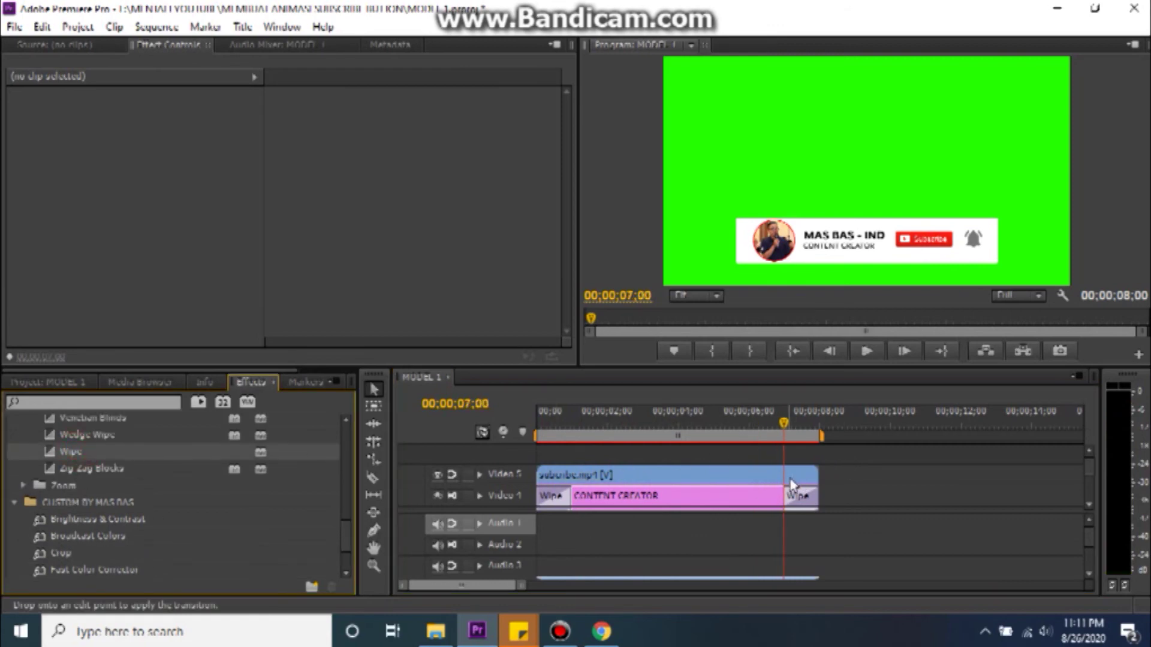
click(745, 478)
drag(75, 453, 545, 477)
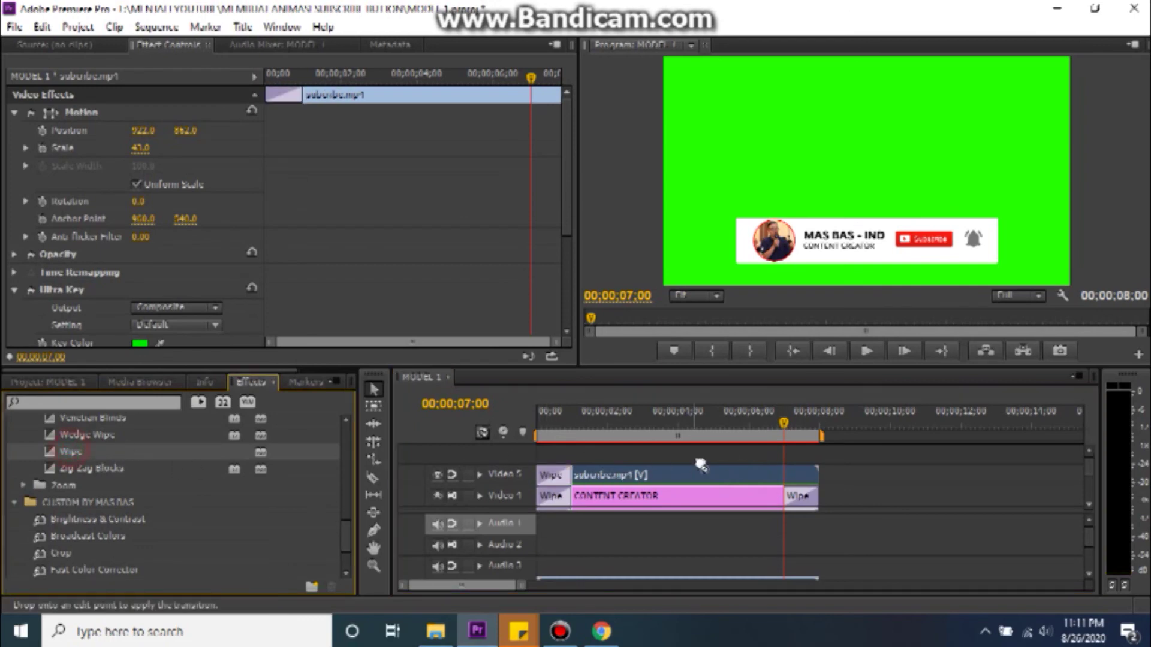
click(551, 475)
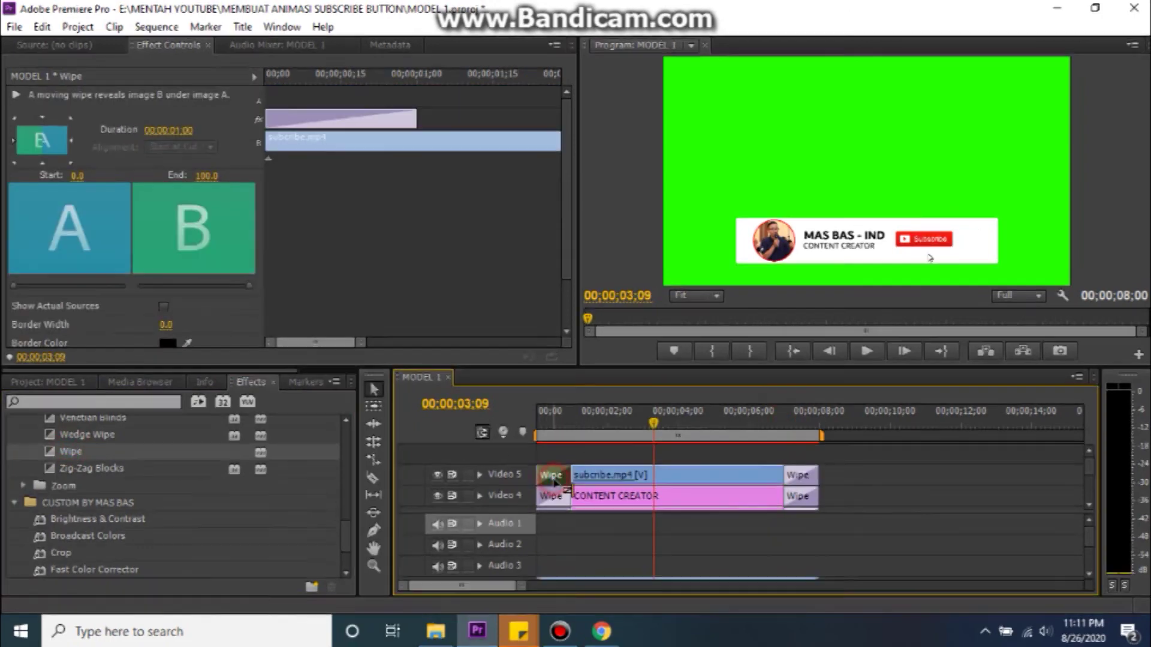
- Preview the sequence to check the subscribe button wiping in and out
click(707, 465)
key(Home)
key(space)
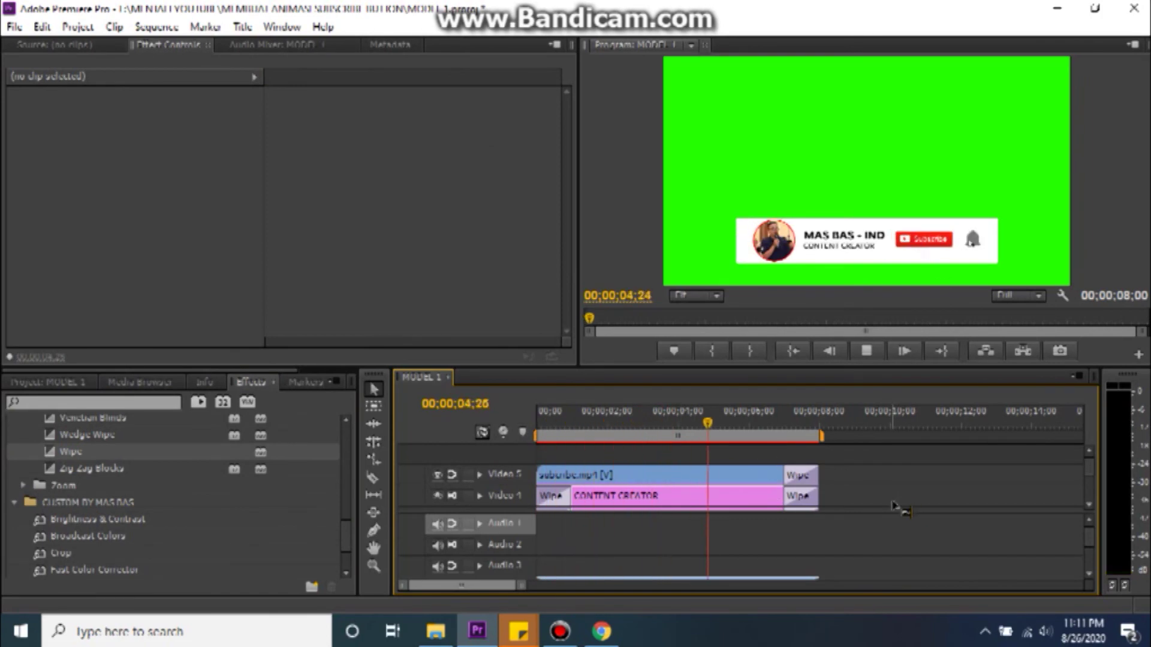
click(800, 475)
click(265, 192)
key(space)
click(929, 486)
key(Home)
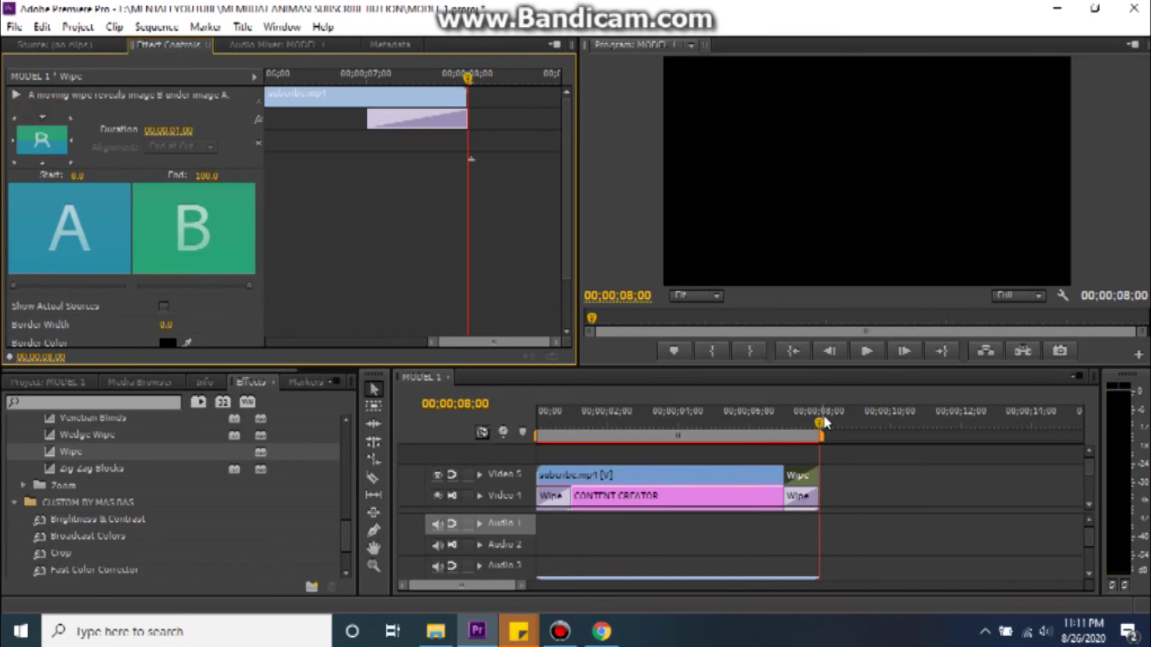
key(space)
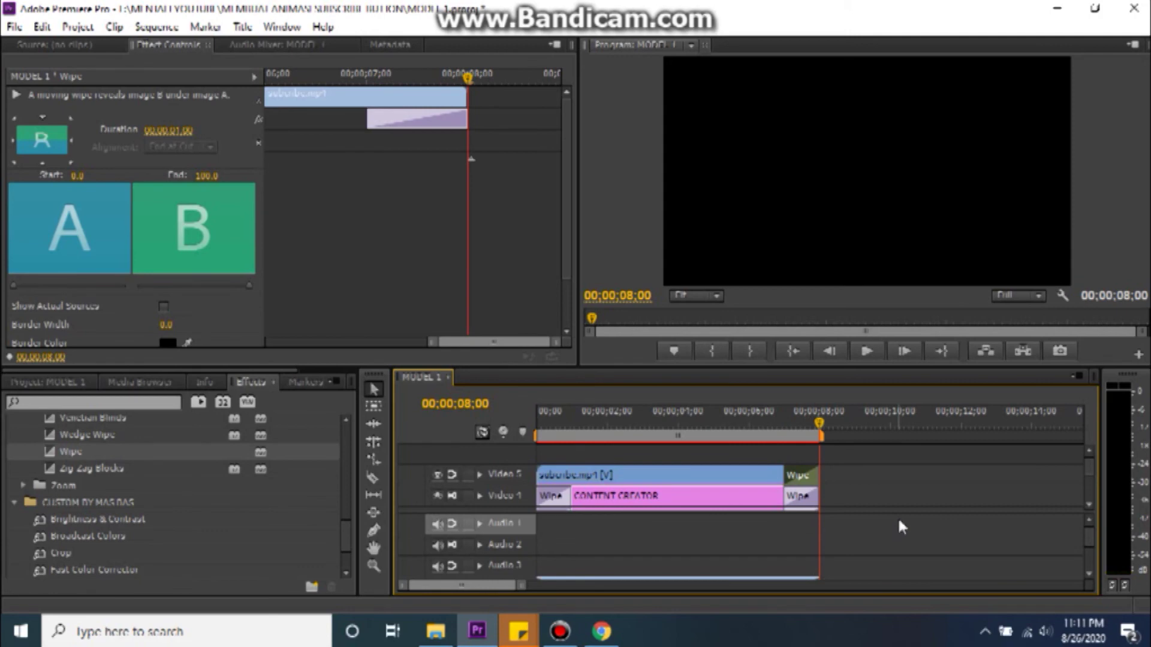
- Render the work area previews for the 8-second MODEL 1 sequence
key(Return)
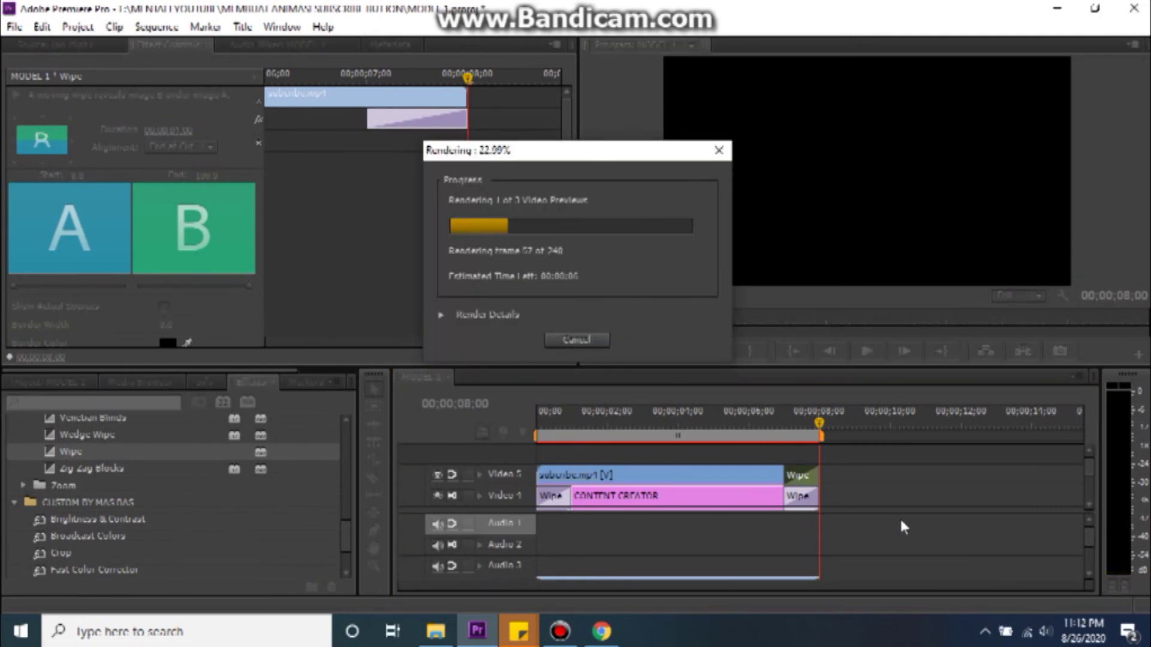